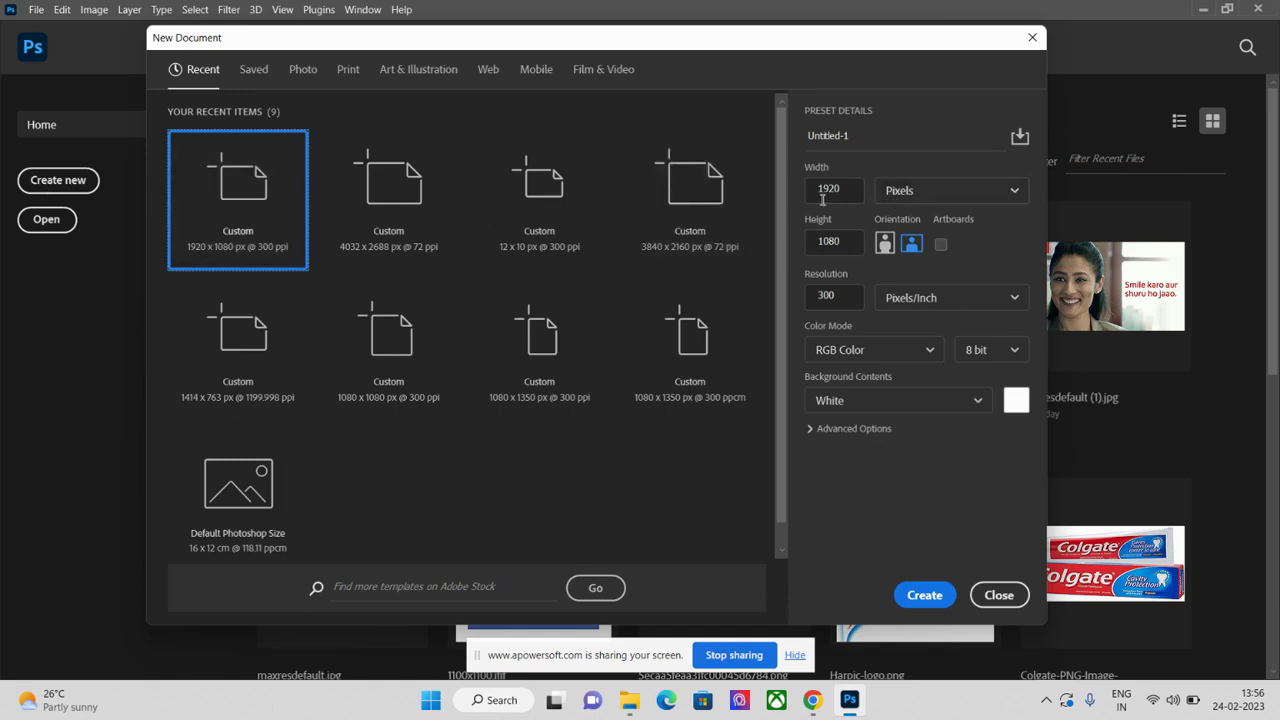
# Create a new 1920 x 1080 pixel document with the resolution set to 72 pixels/inch
pyautogui.click(840, 195)
pyautogui.click(842, 299)
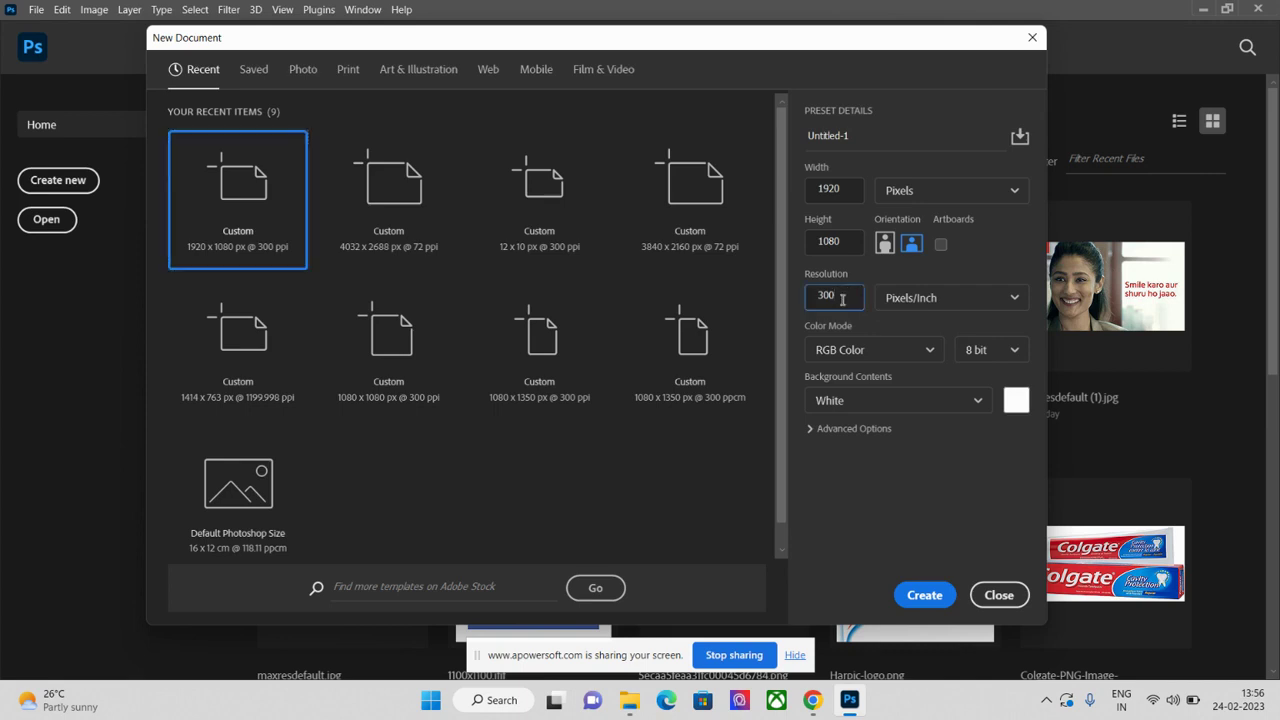
pyautogui.moveTo(842, 299); pyautogui.dragTo(810, 296)
pyautogui.write('72')
pyautogui.click(931, 600)
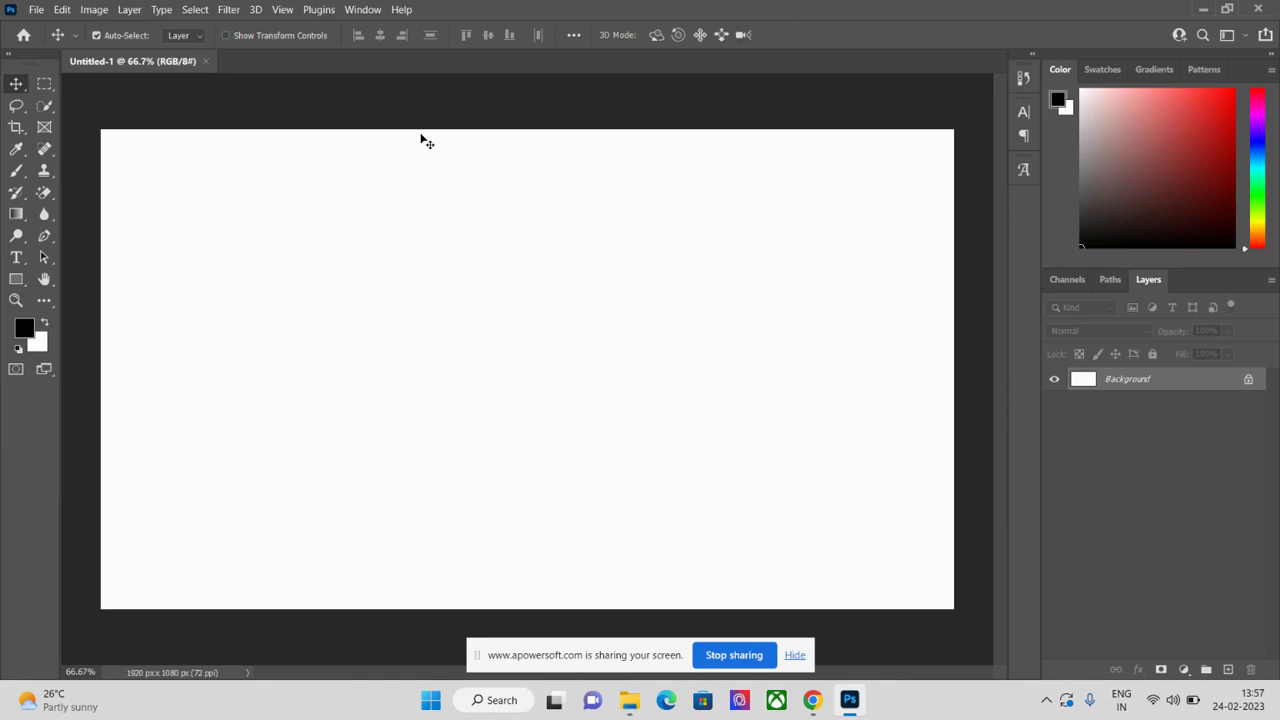
# Set the foreground colour to dark blue #043452 and fill the Background layer with it
pyautogui.click(22, 330)
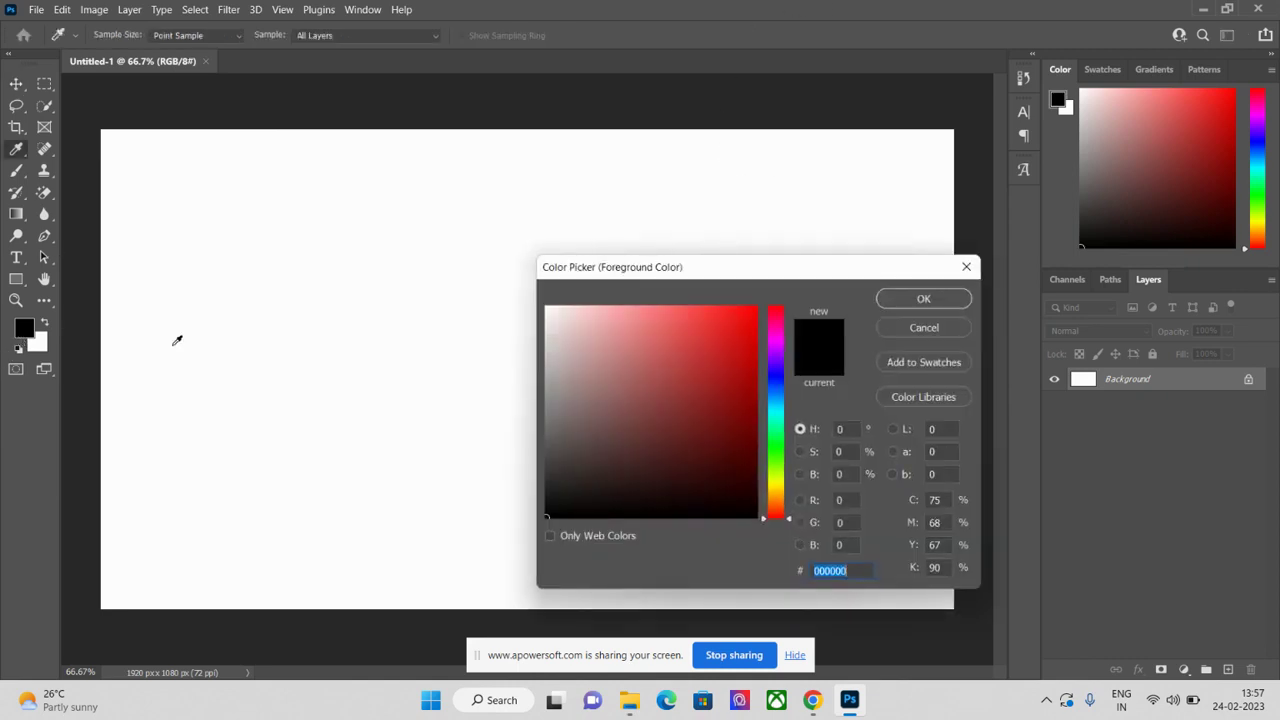
pyautogui.click(777, 399)
pyautogui.moveTo(757, 418); pyautogui.dragTo(748, 450)
pyautogui.click(923, 299)
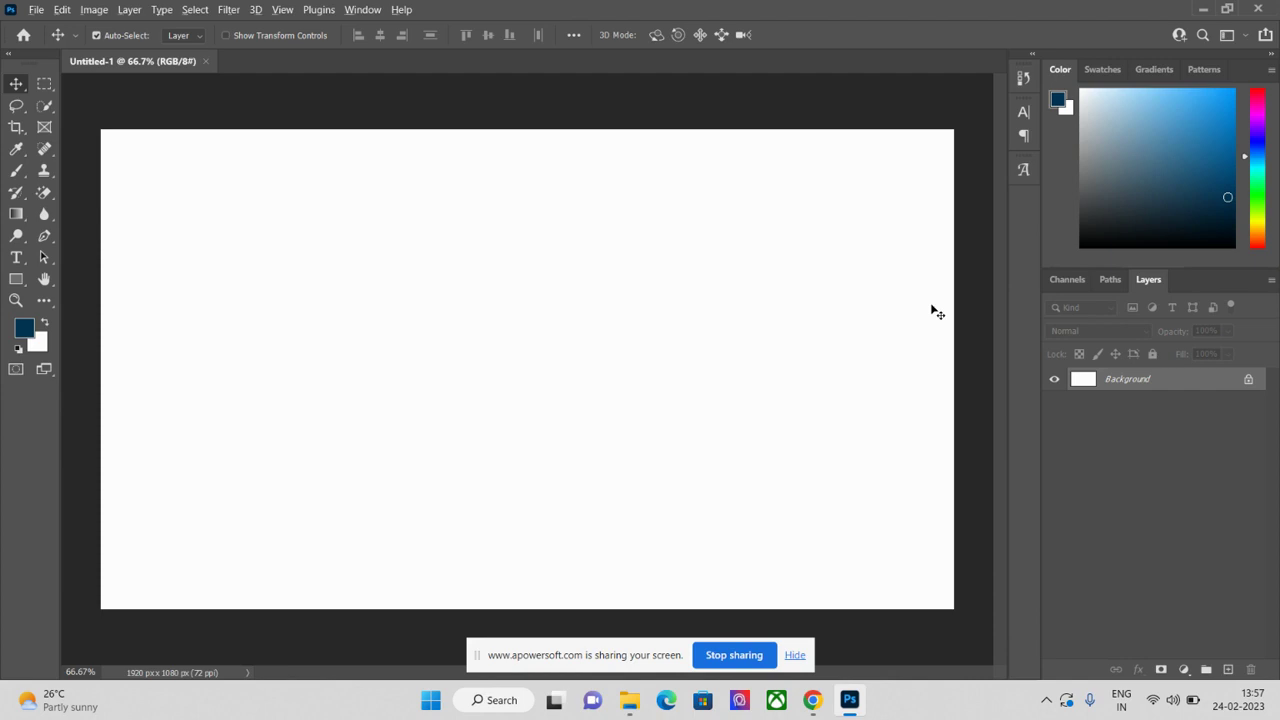
pyautogui.hotkey('alt', 'BackSpace')
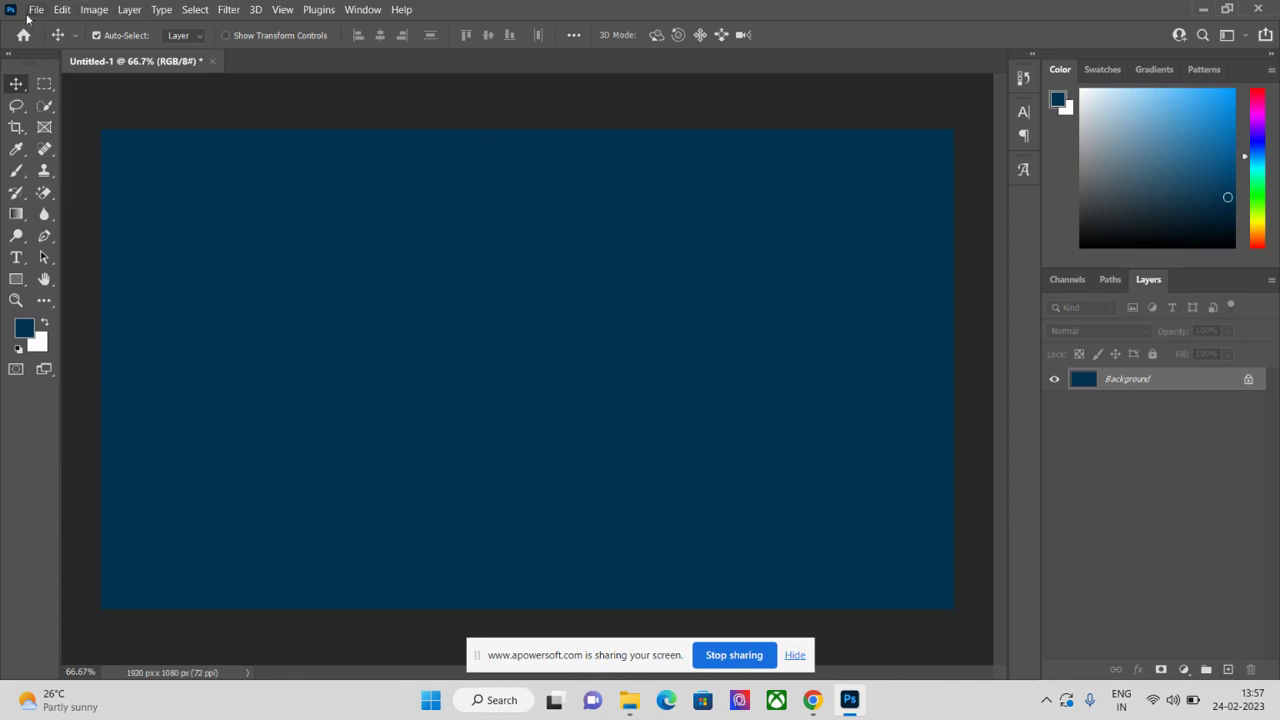
# Add a new empty layer above the Background with the default name and settings
pyautogui.click(127, 10)
pyautogui.moveTo(138, 27)
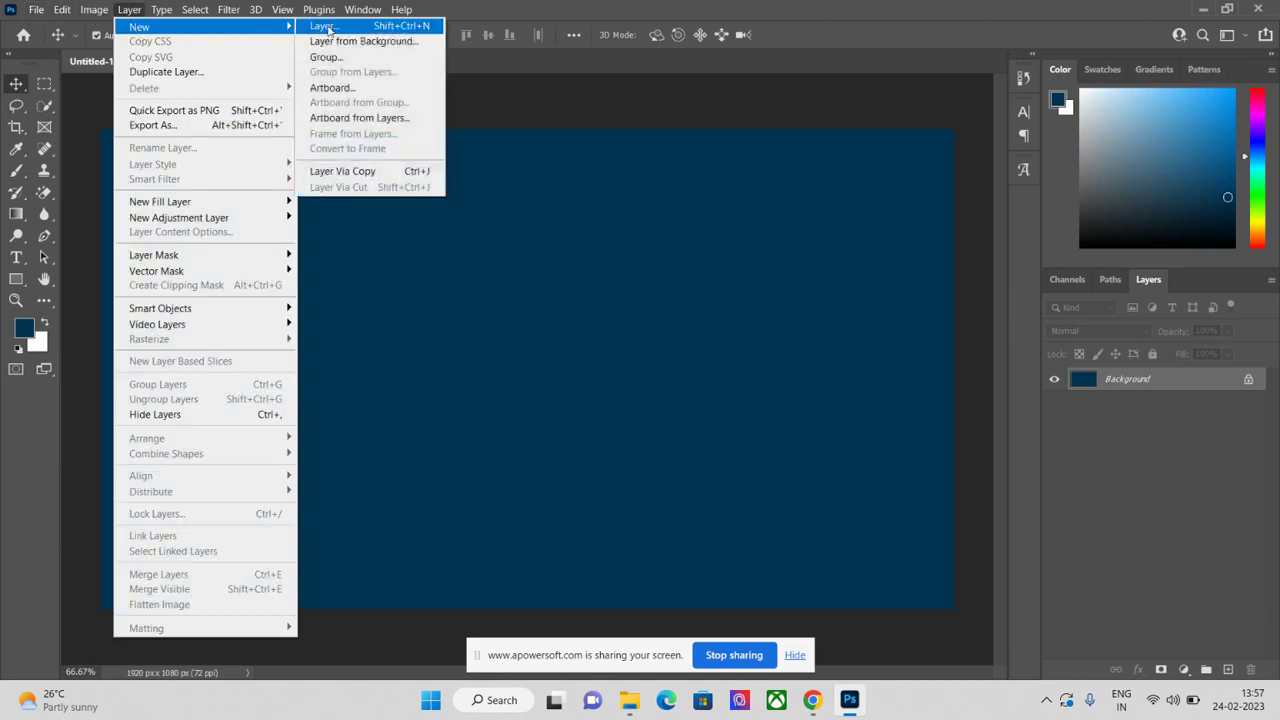
pyautogui.click(415, 27)
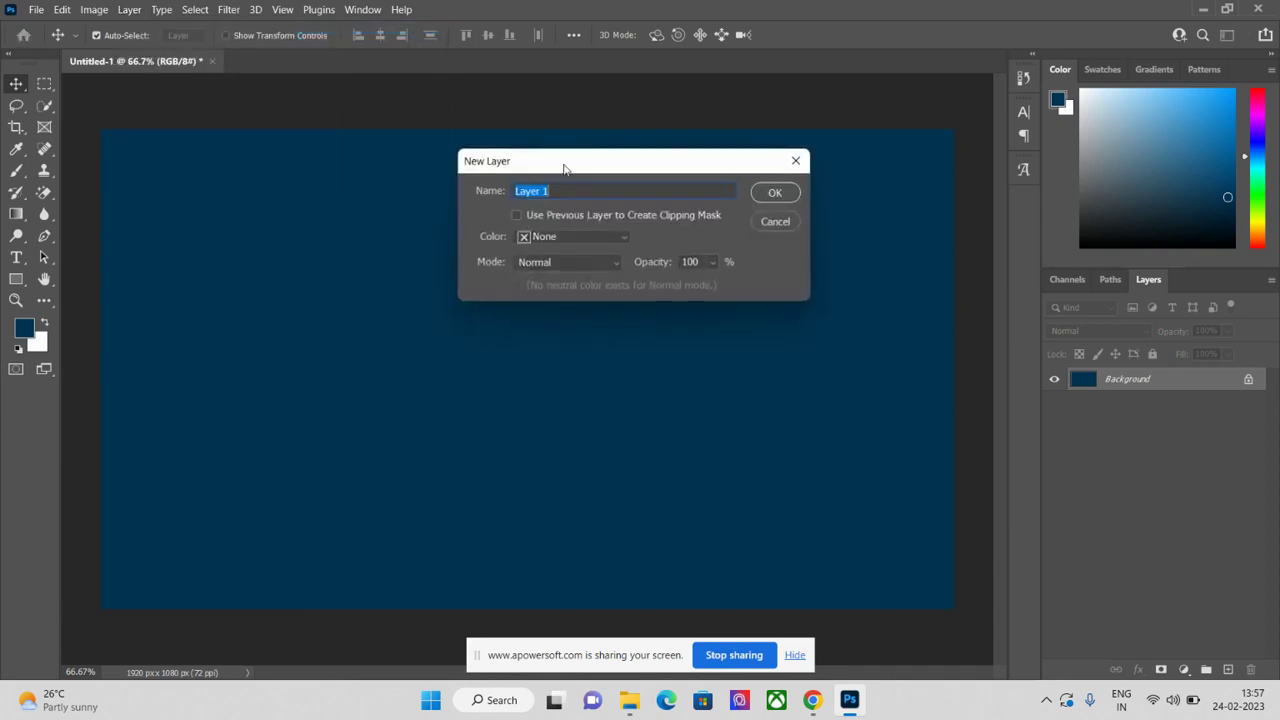
pyautogui.click(775, 197)
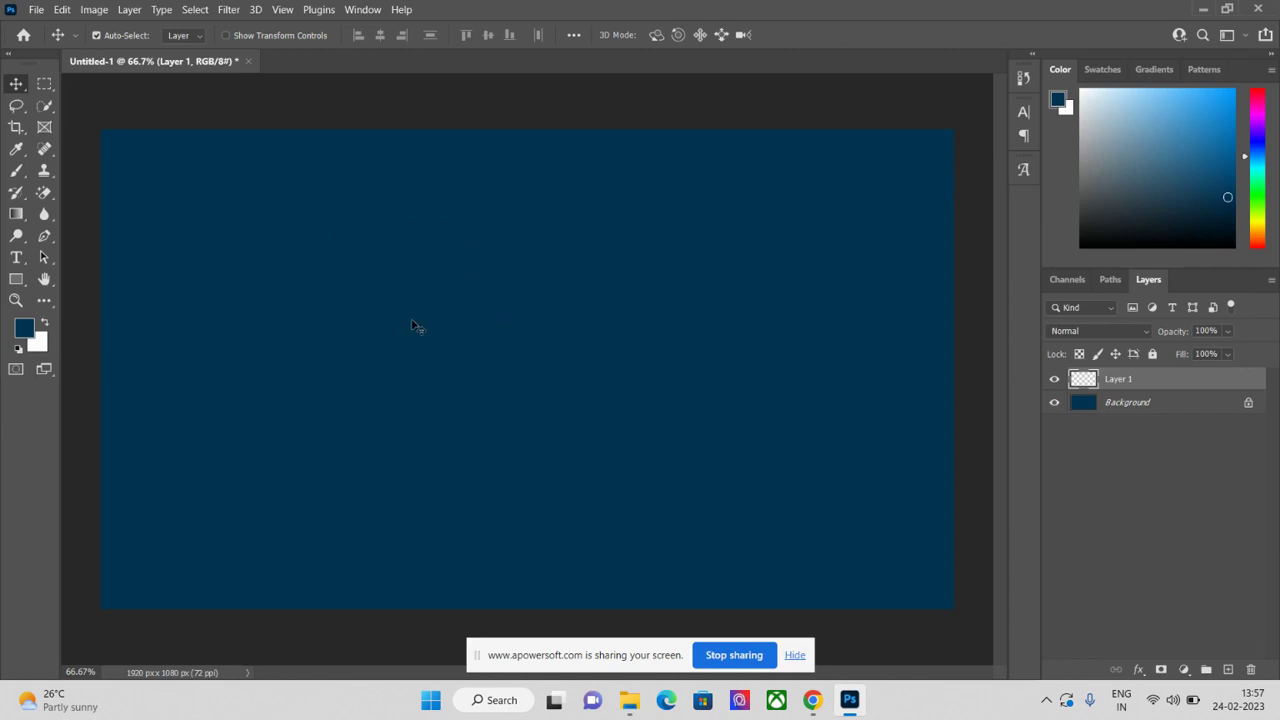
# Activate the Brush tool and choose the Soft Round brush from the general brushes
pyautogui.press('b')
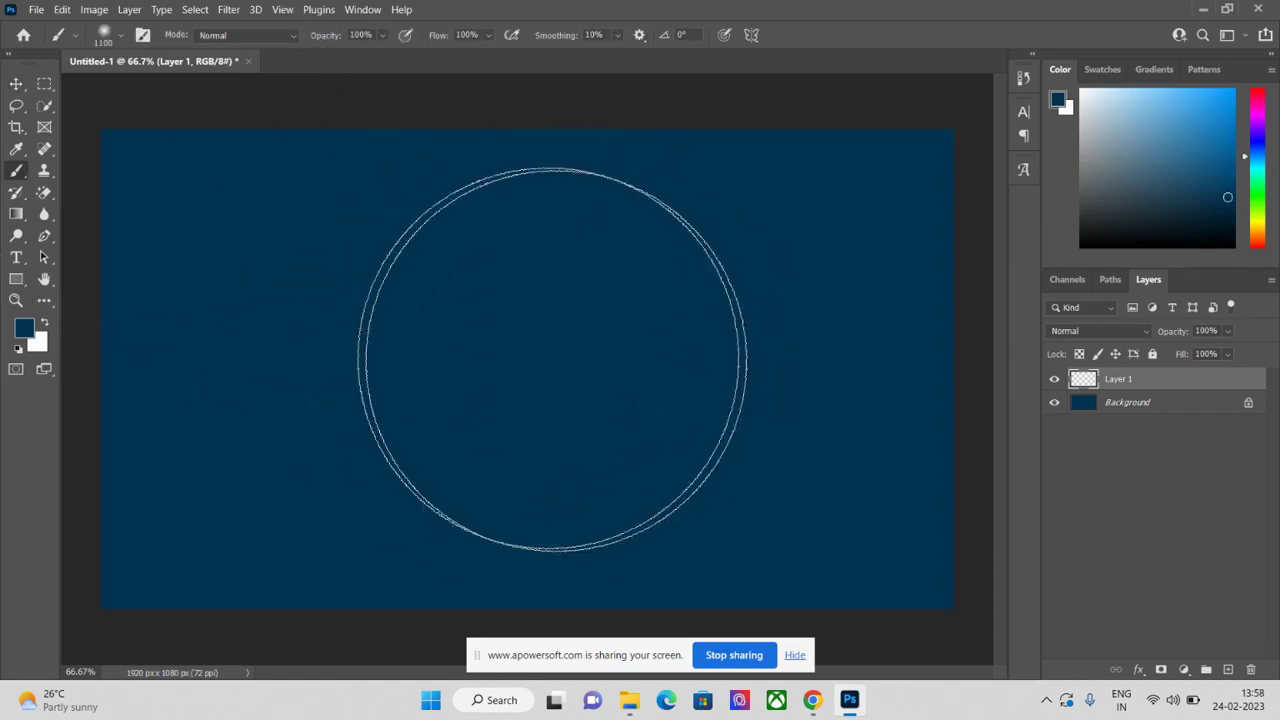
pyautogui.click(121, 37)
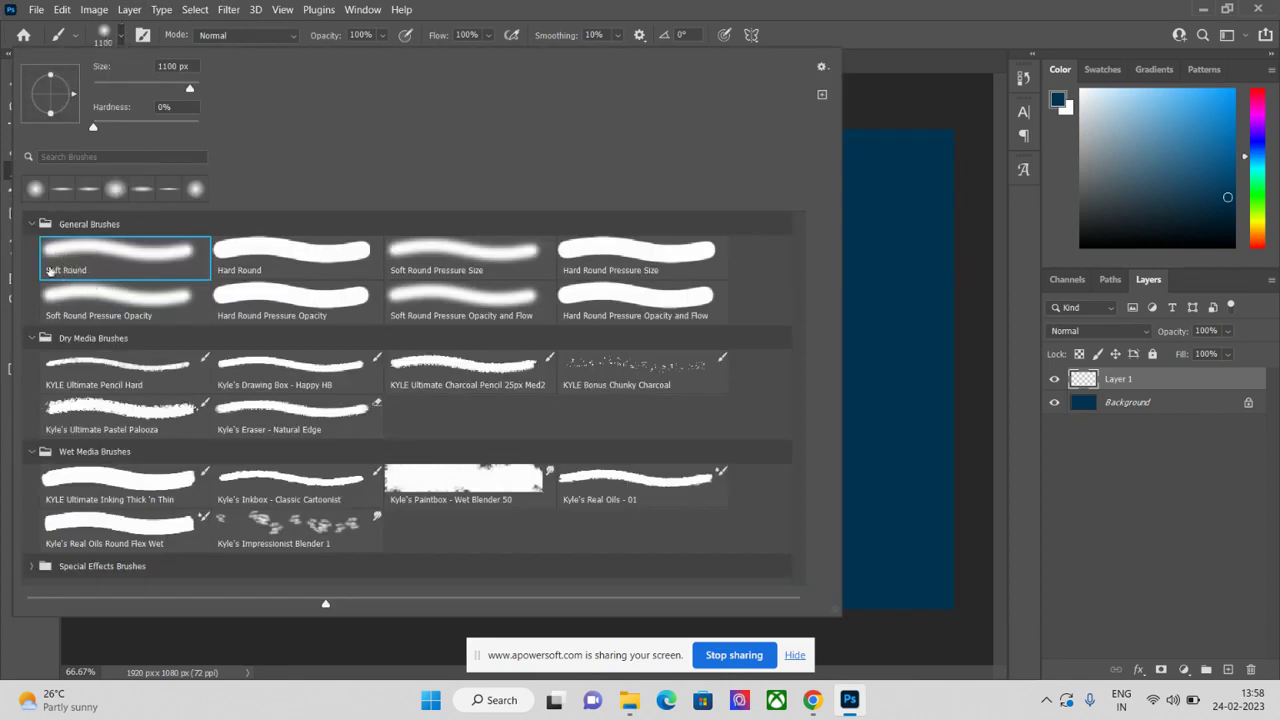
pyautogui.click(93, 260)
pyautogui.click(914, 129)
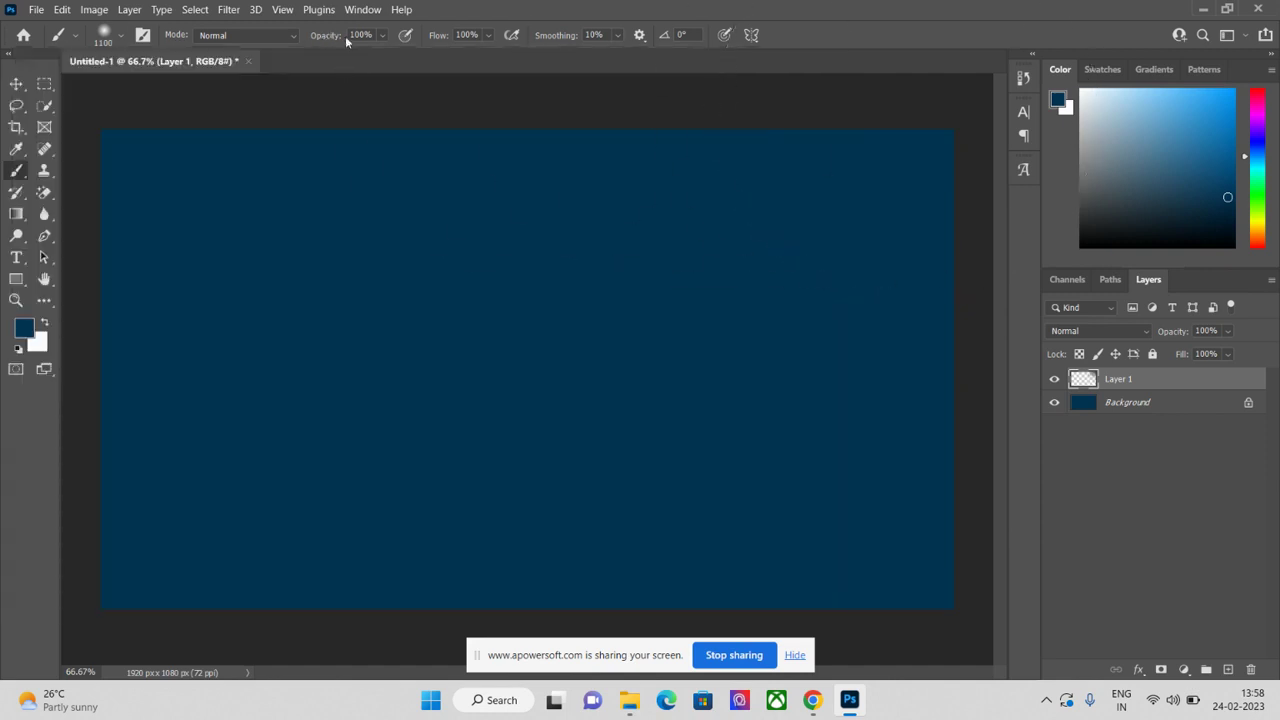
# Set the foreground colour to light blue #9ed9ff for the brush
pyautogui.click(25, 328)
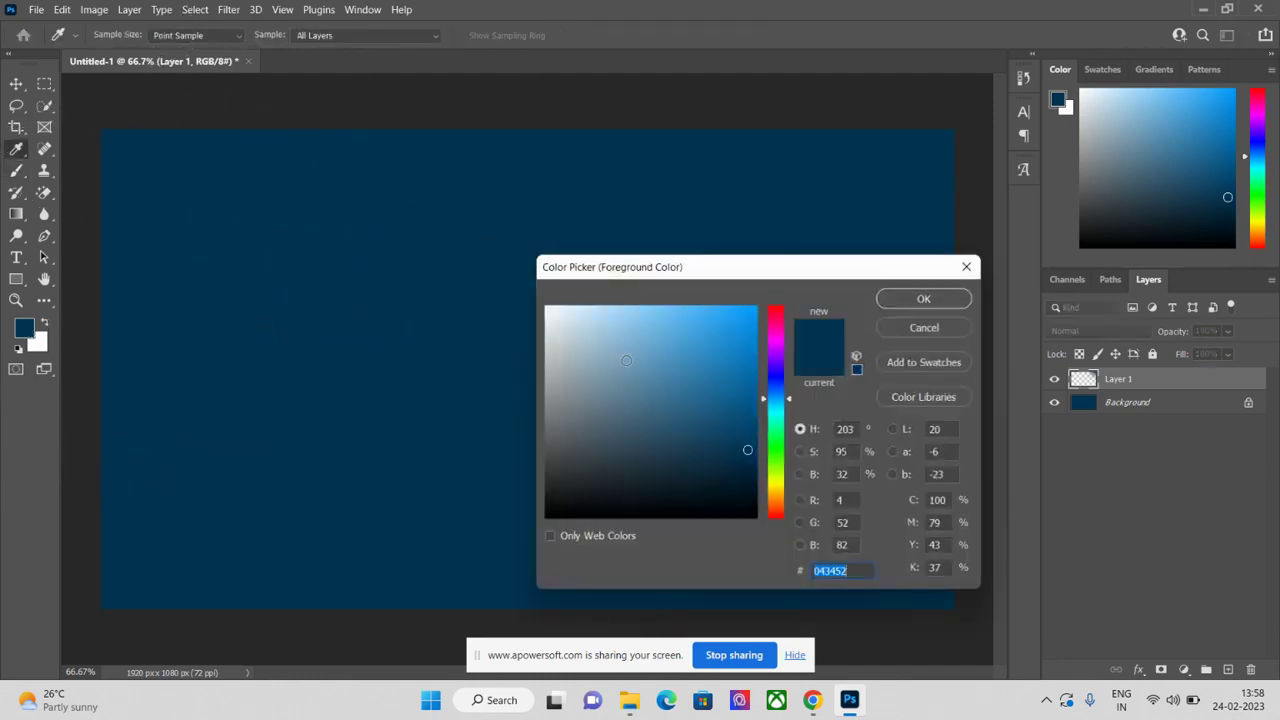
pyautogui.moveTo(626, 360); pyautogui.dragTo(626, 305)
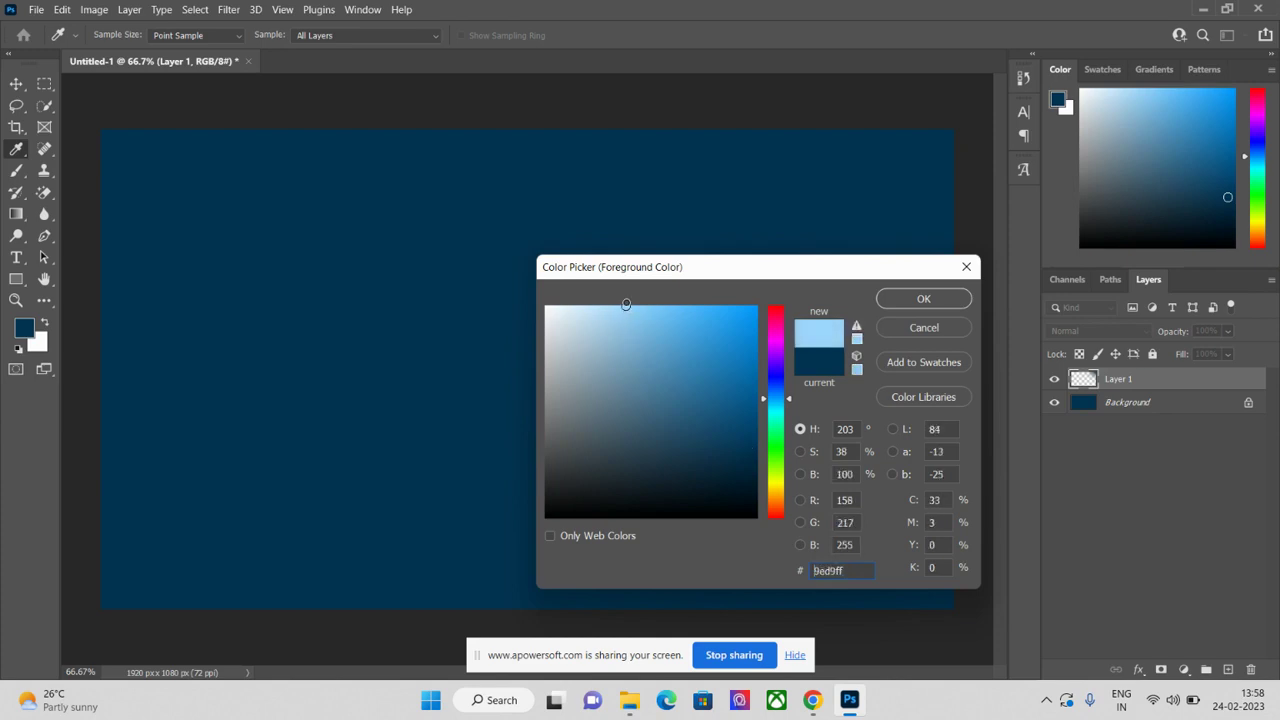
pyautogui.click(924, 300)
pyautogui.press('b')
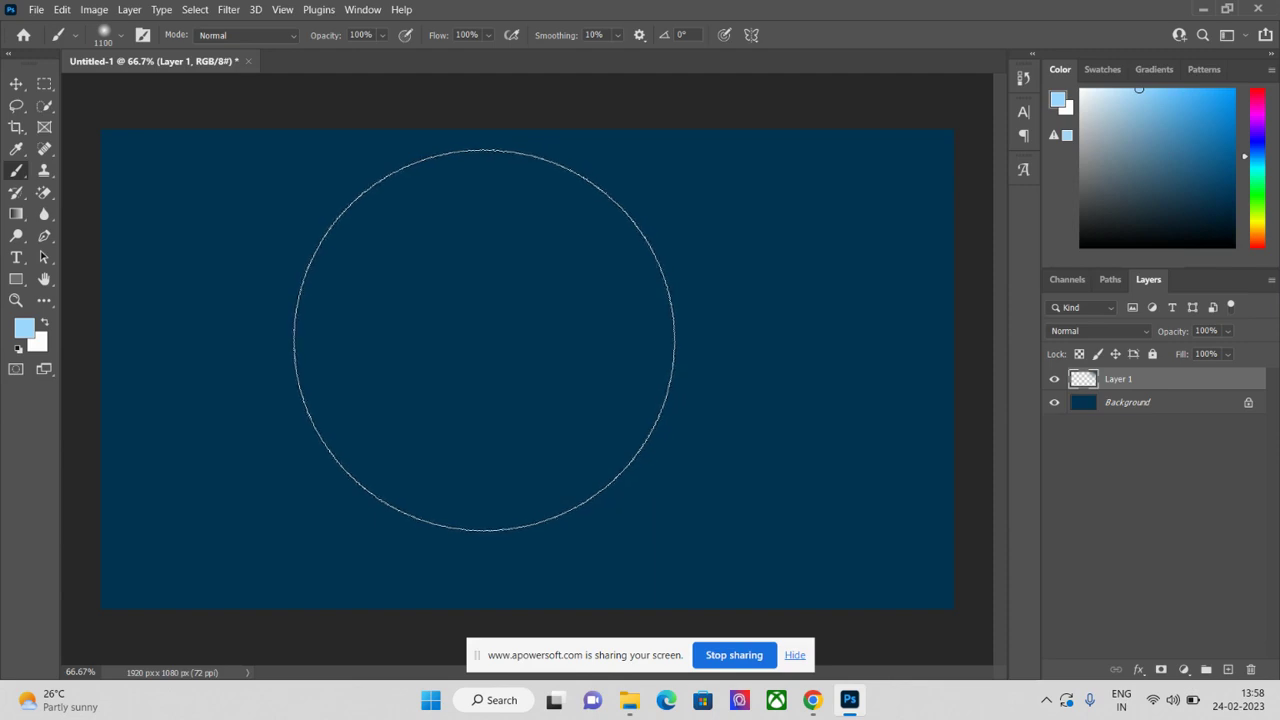
# Resize the brush to 1200 px and paint one soft light-blue glow at the centre of the canvas on Layer 1
pyautogui.press(']')
pyautogui.press(']')
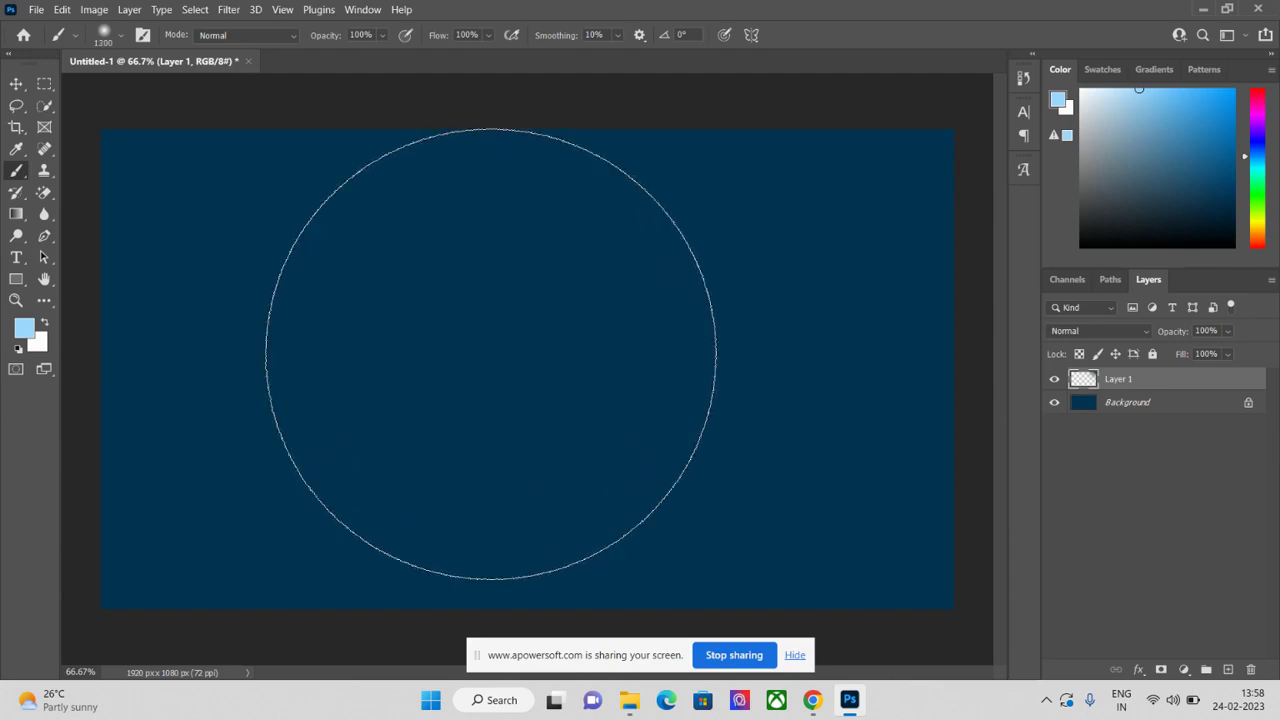
pyautogui.press('[')
pyautogui.press('[')
pyautogui.press('[')
pyautogui.press('[')
pyautogui.press('[')
pyautogui.press('[')
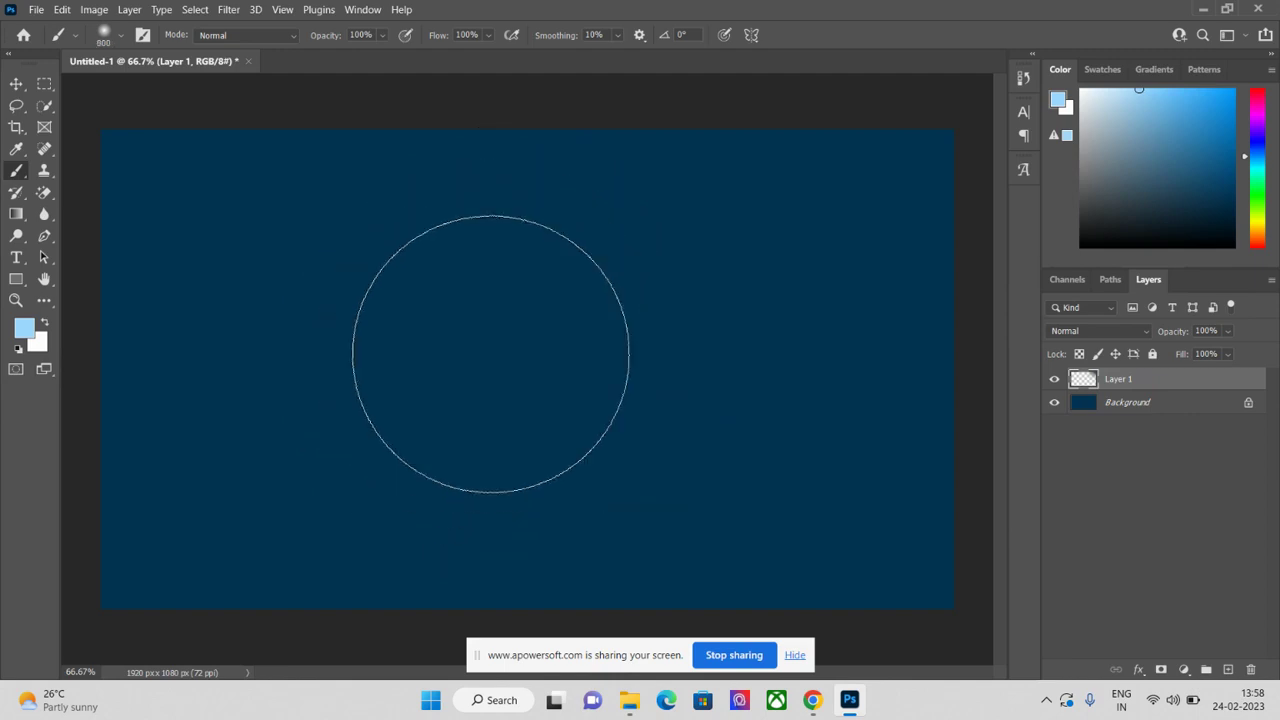
pyautogui.press(']')
pyautogui.press(']')
pyautogui.press(']')
pyautogui.press(']')
pyautogui.press(']')
pyautogui.press(']')
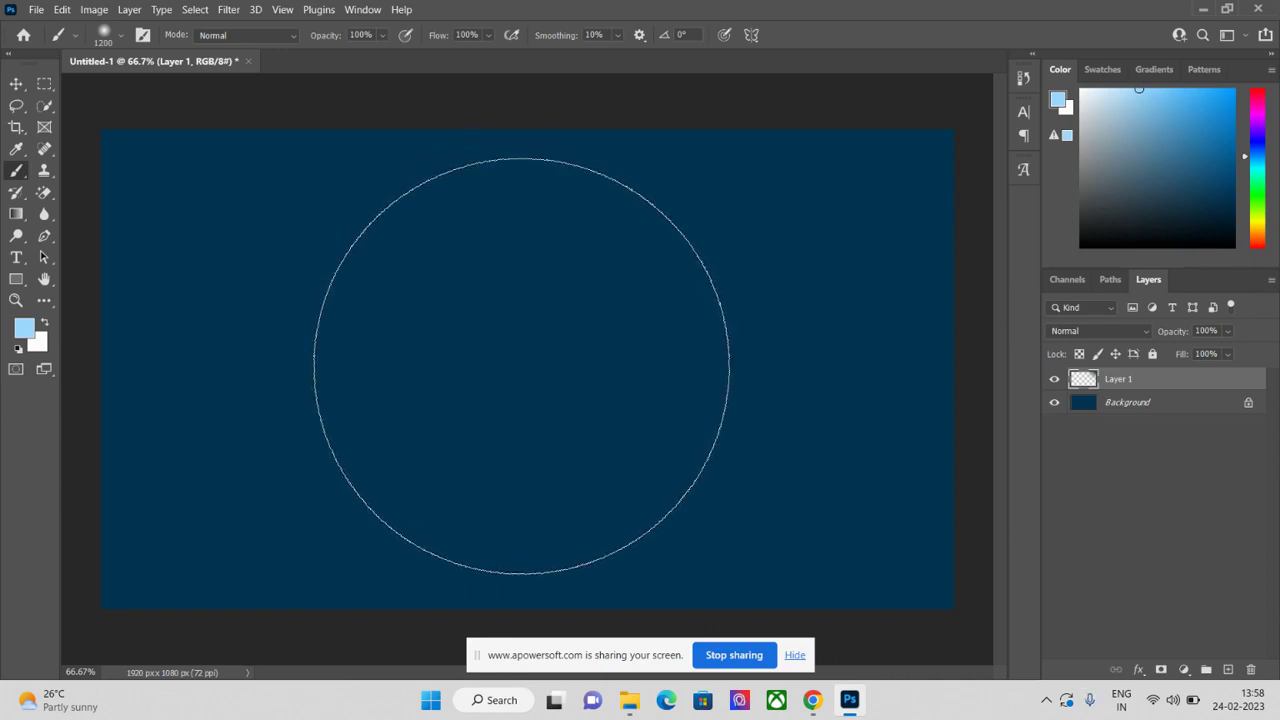
pyautogui.click(528, 371)
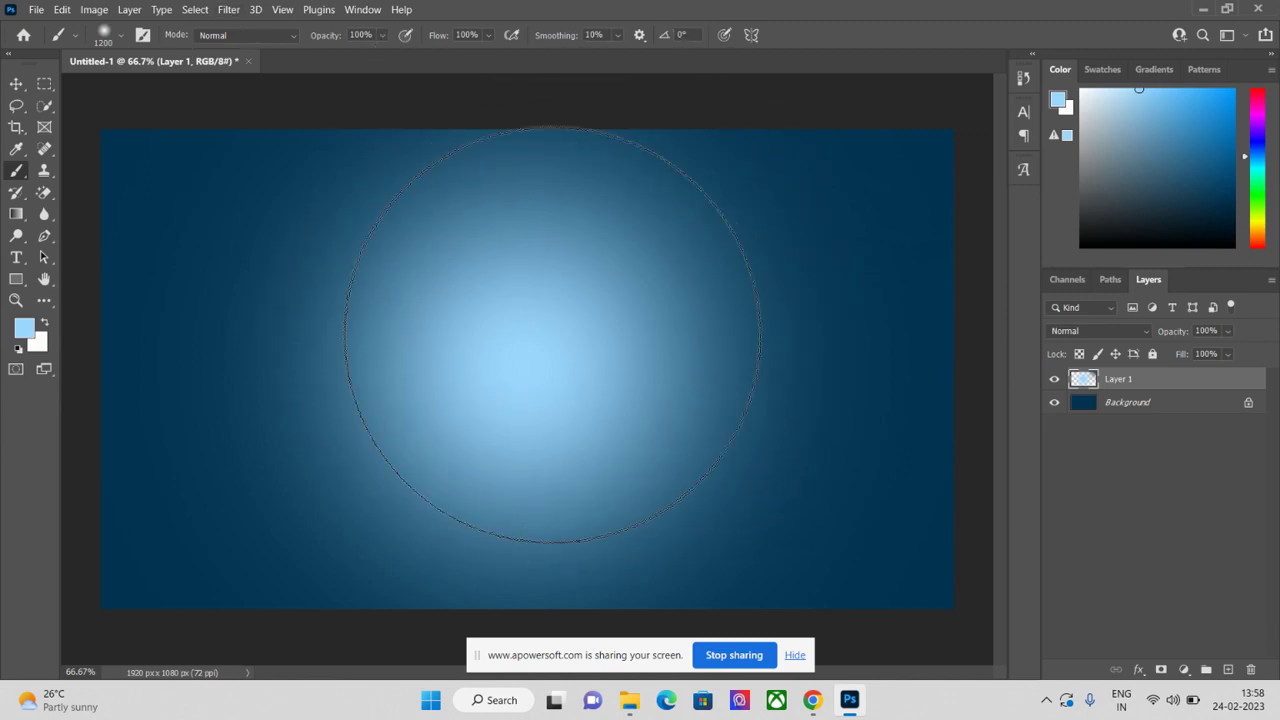
# Apply a Gaussian Blur with a radius of 5.6 pixels to the glow on Layer 1
pyautogui.click(228, 9)
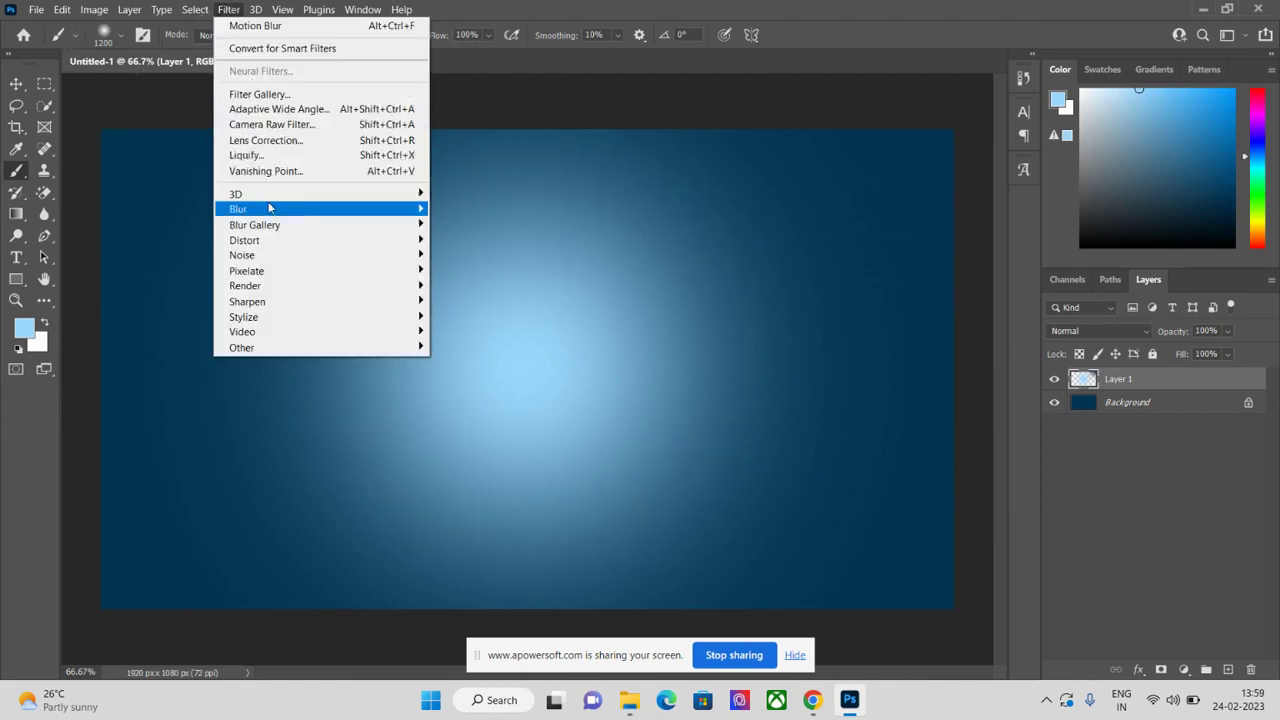
pyautogui.moveTo(280, 209)
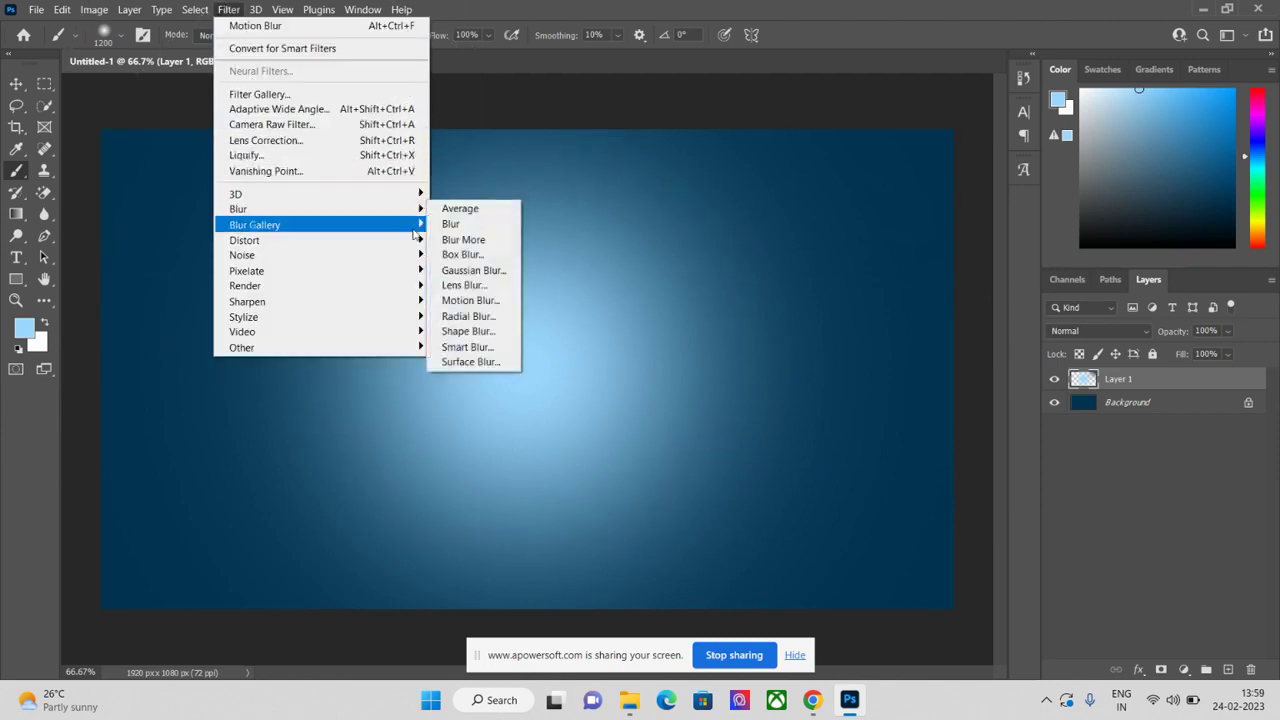
pyautogui.click(466, 279)
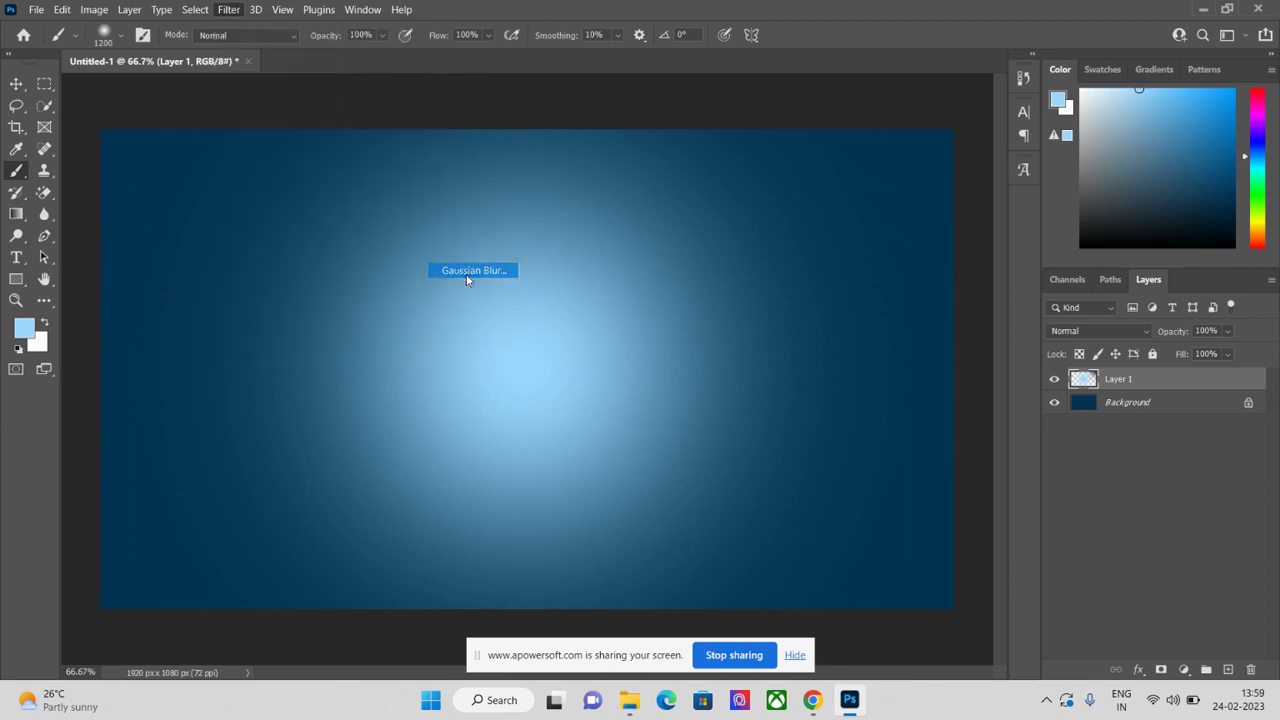
pyautogui.moveTo(878, 164); pyautogui.dragTo(882, 174)
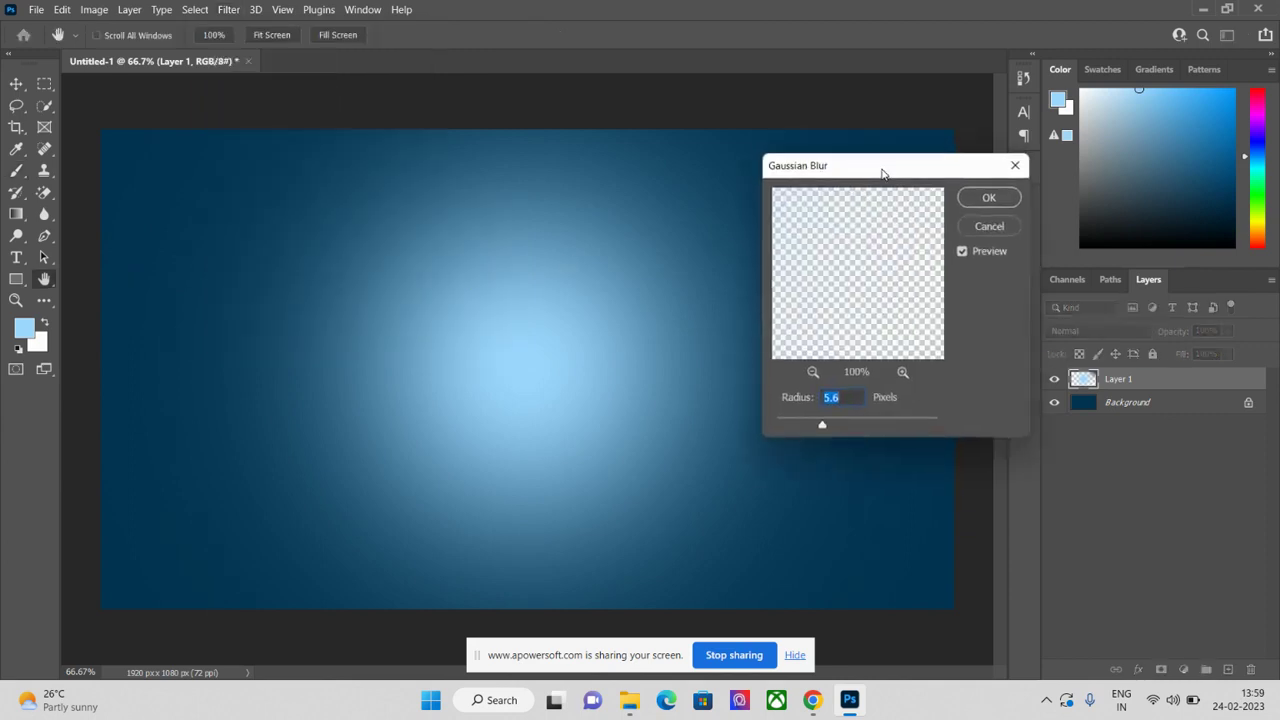
pyautogui.moveTo(827, 433); pyautogui.dragTo(823, 425)
pyautogui.click(978, 199)
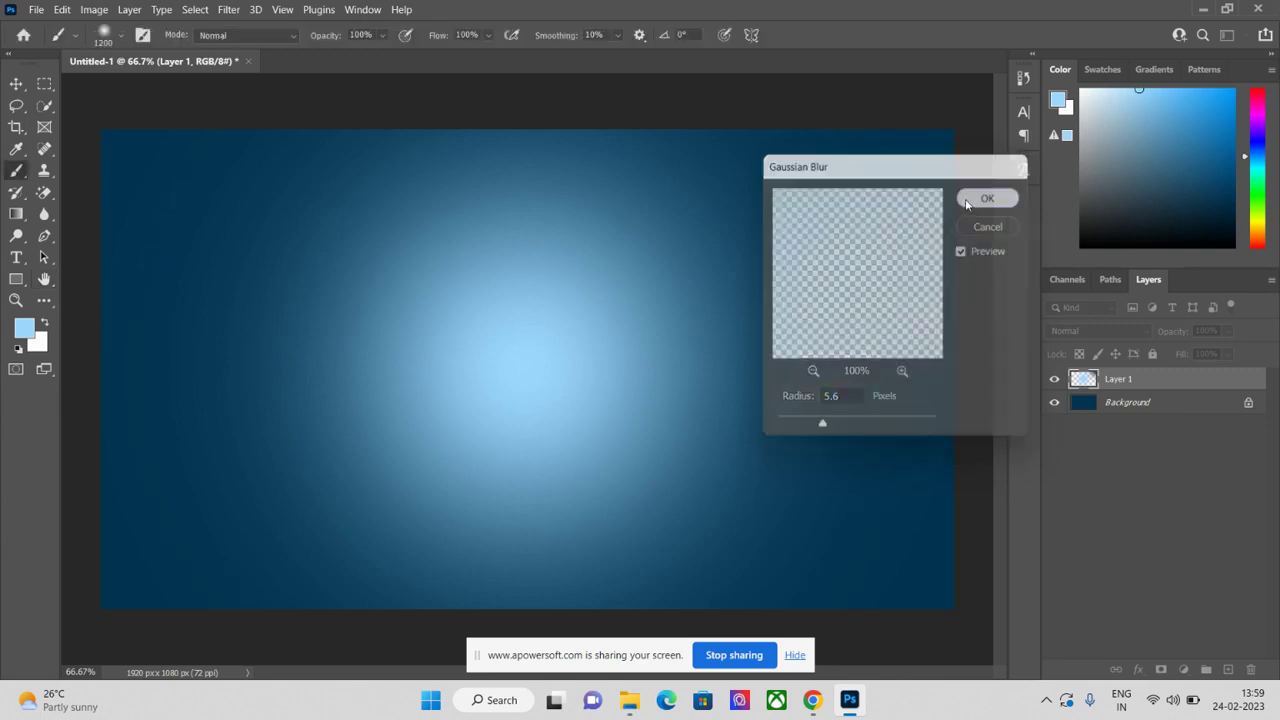
# Add uniform noise of 7.26% to the glow on Layer 1
pyautogui.click(224, 11)
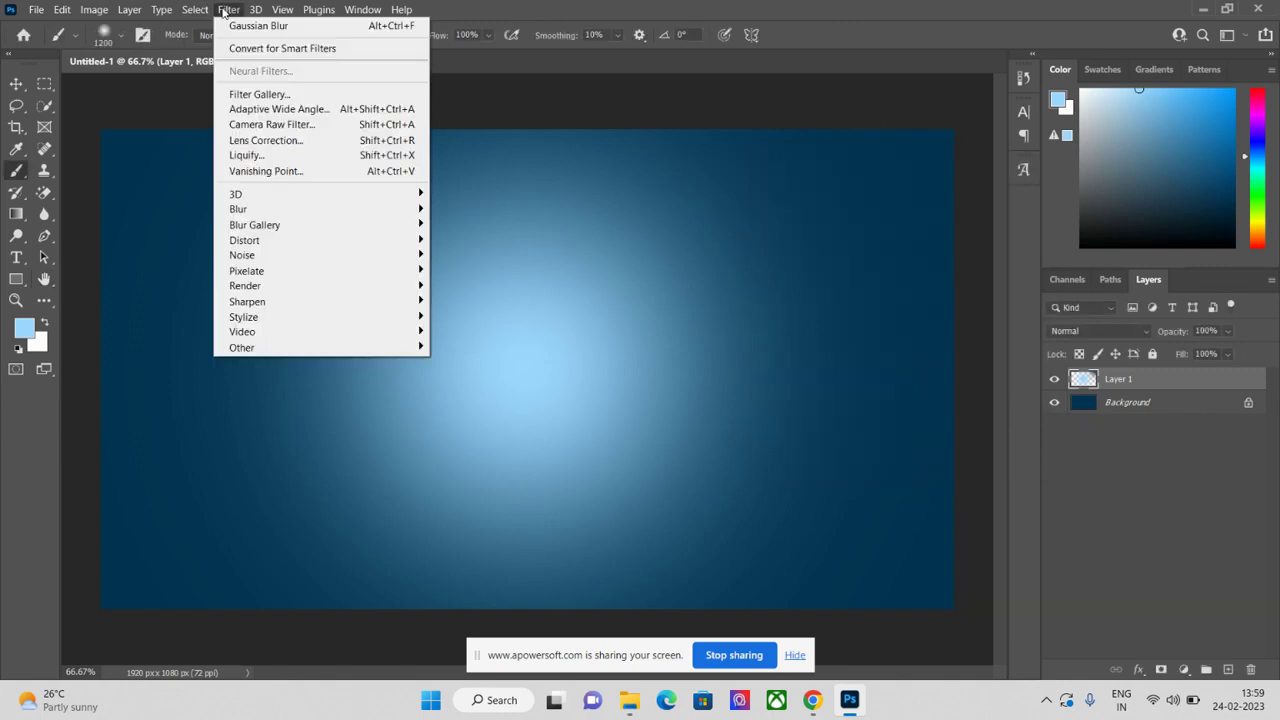
pyautogui.moveTo(406, 257)
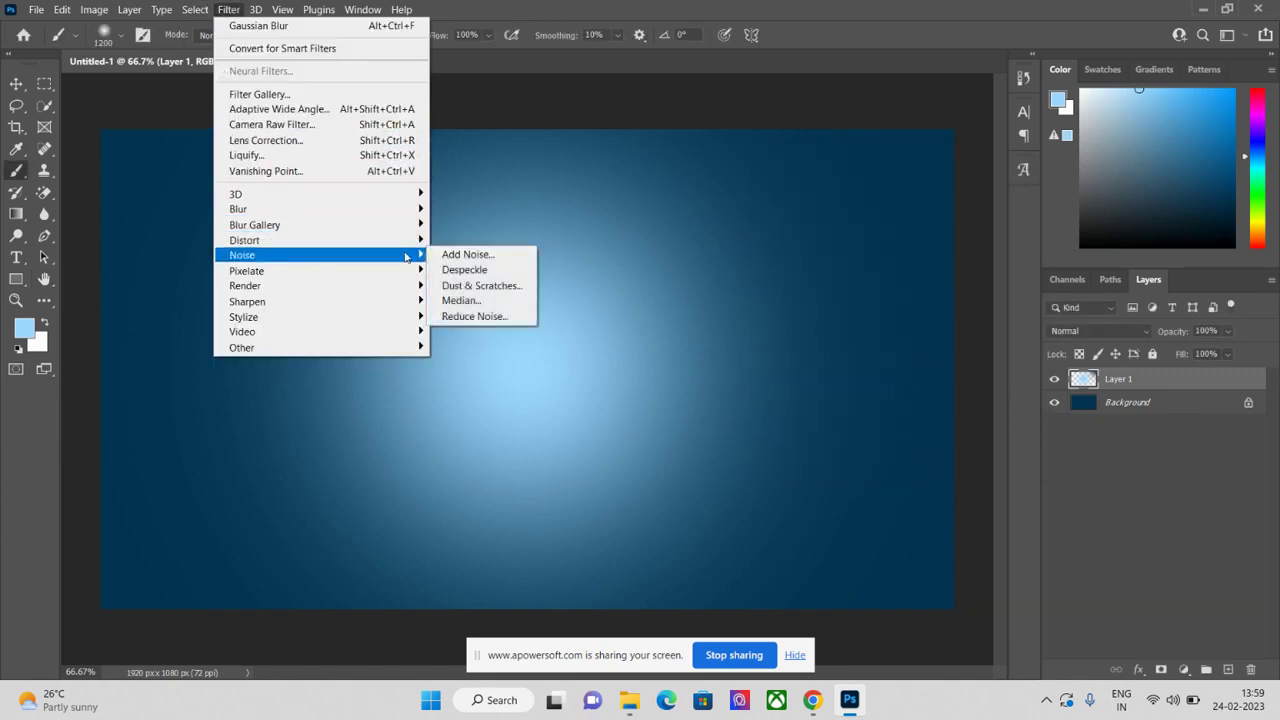
pyautogui.click(455, 255)
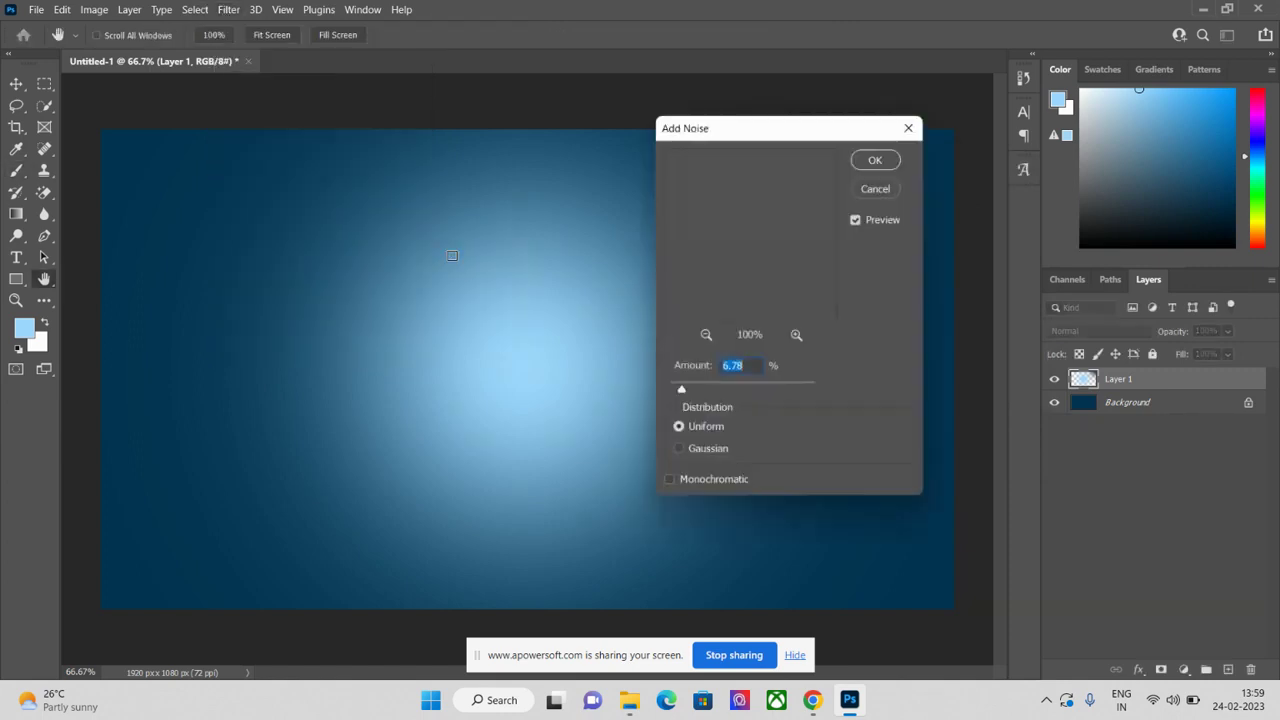
pyautogui.moveTo(780, 129); pyautogui.dragTo(782, 146)
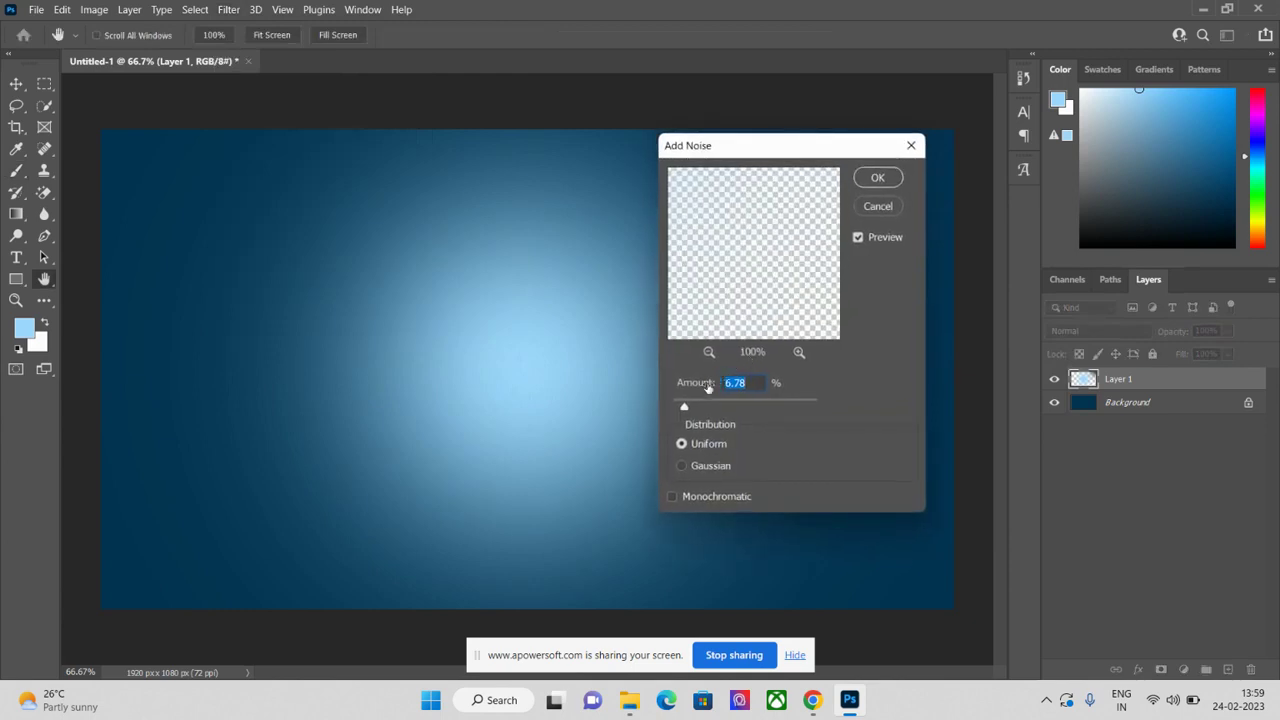
pyautogui.moveTo(691, 404); pyautogui.dragTo(726, 408)
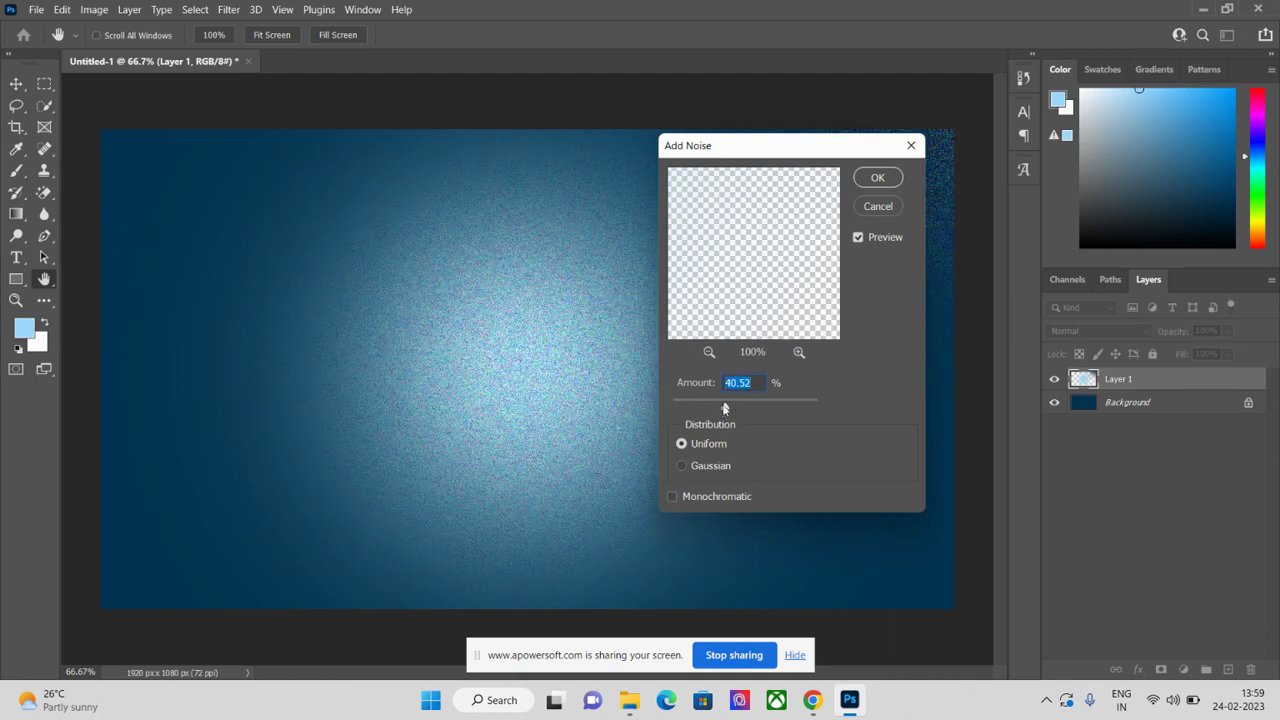
pyautogui.moveTo(725, 410); pyautogui.dragTo(685, 405)
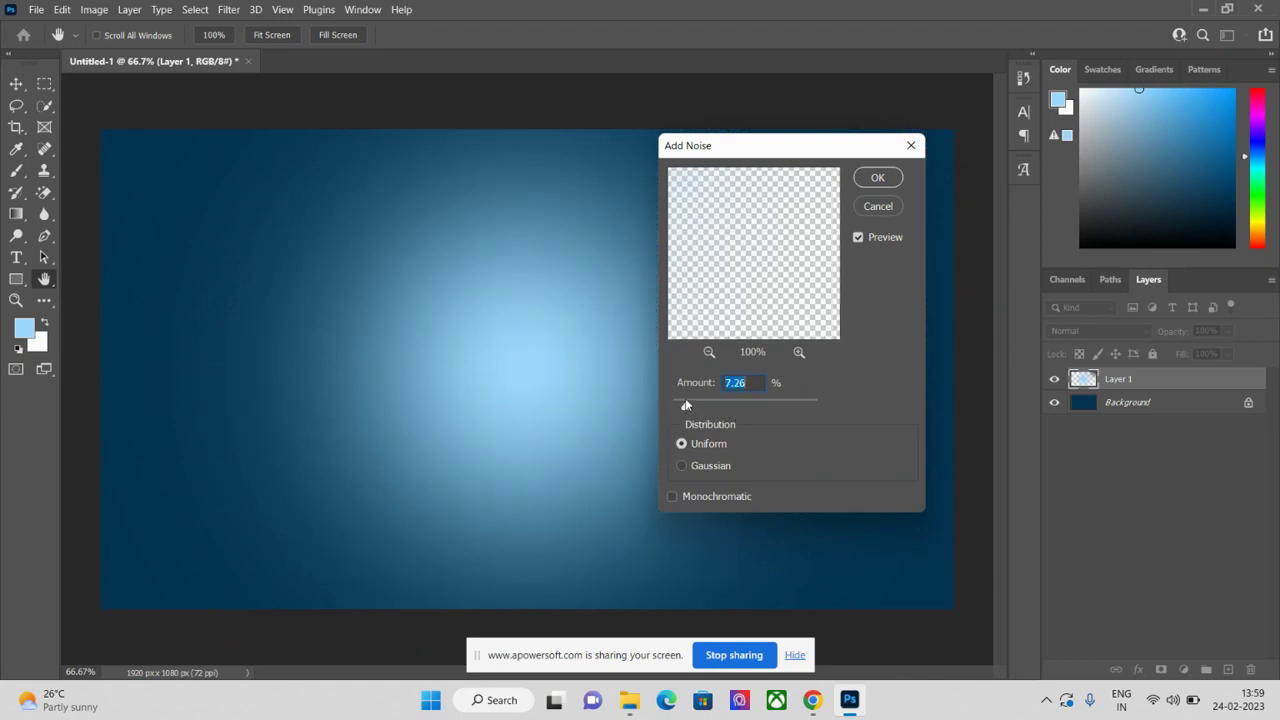
pyautogui.click(873, 185)
pyautogui.press('b')
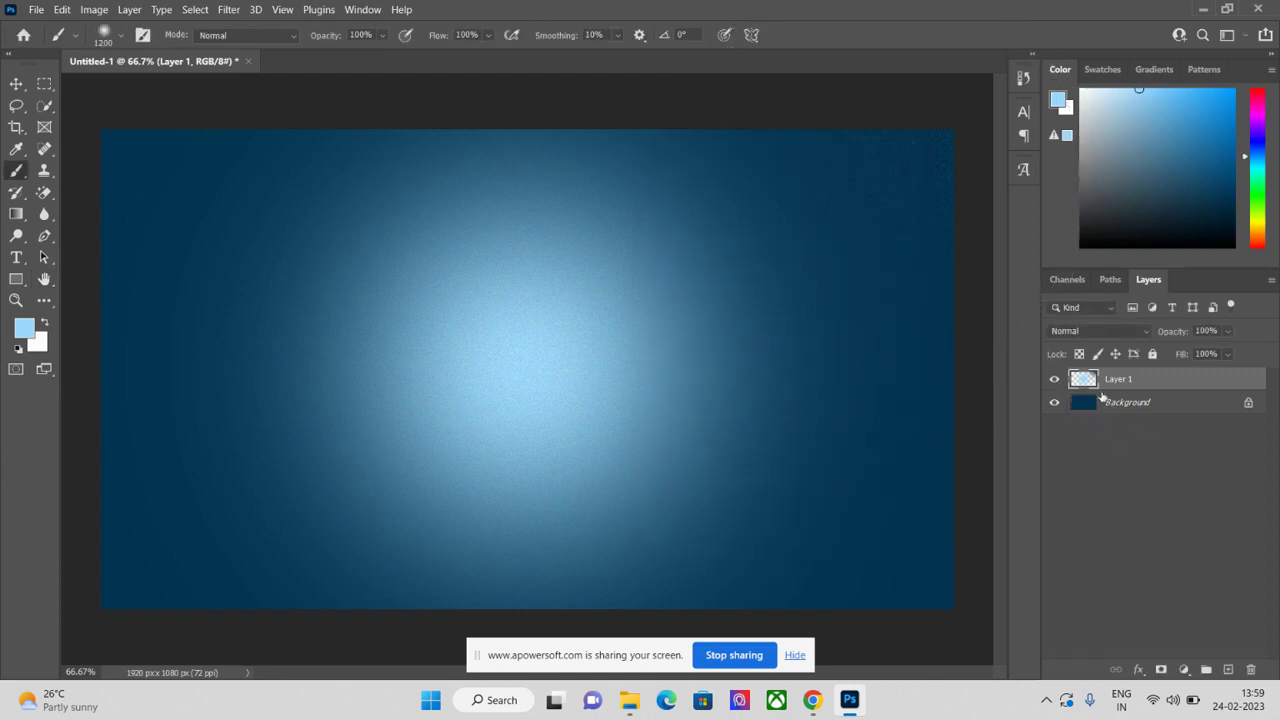
# Add a text layer reading "Pixel" in the upper middle of the glow
pyautogui.click(16, 86)
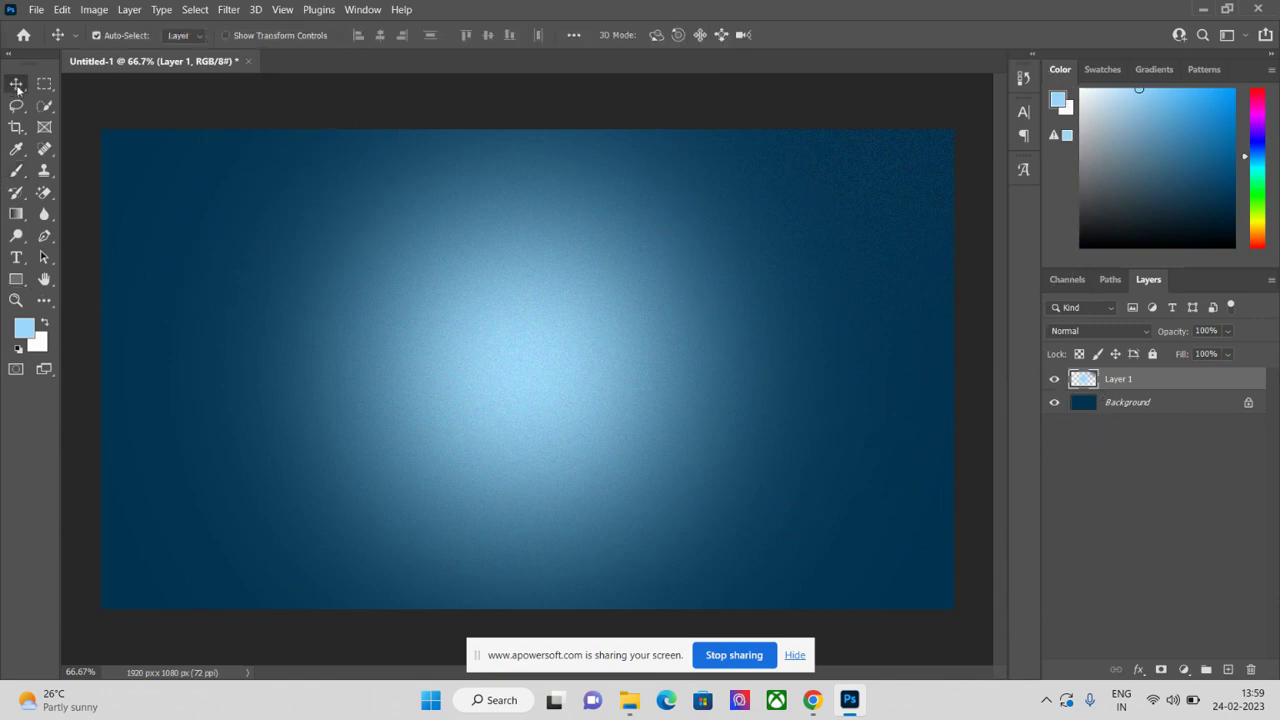
pyautogui.click(16, 259)
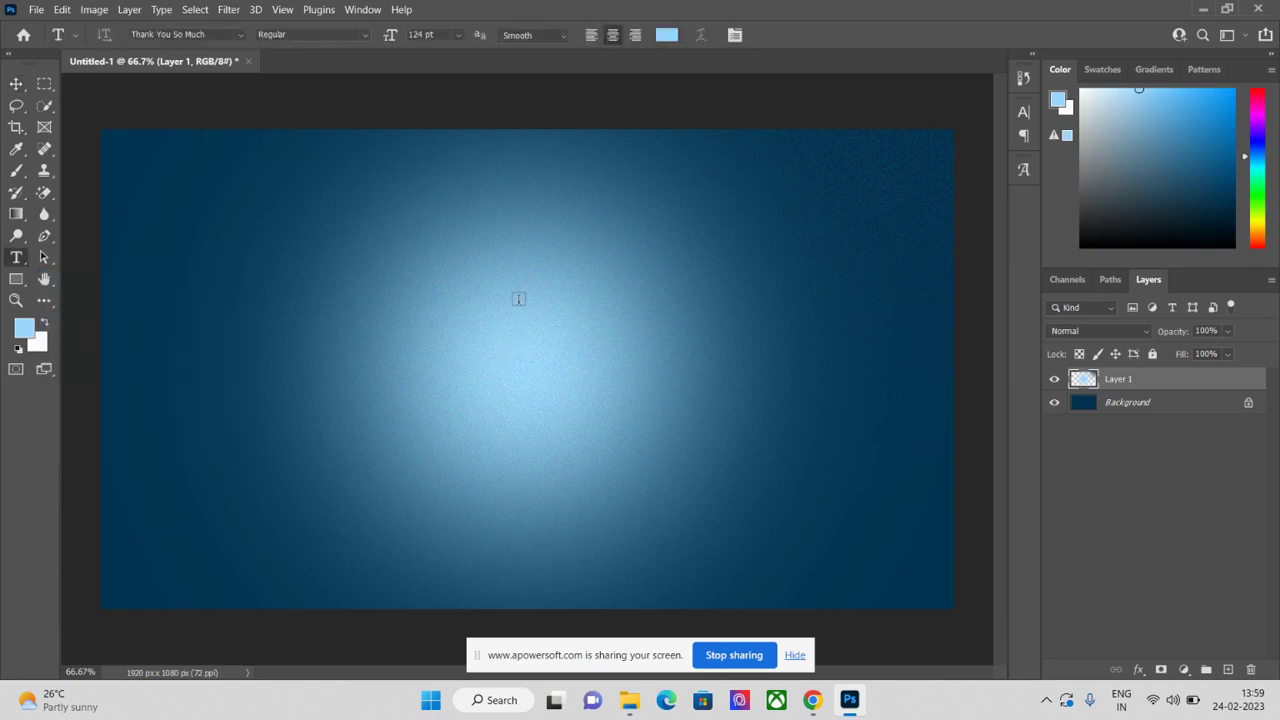
pyautogui.click(518, 299)
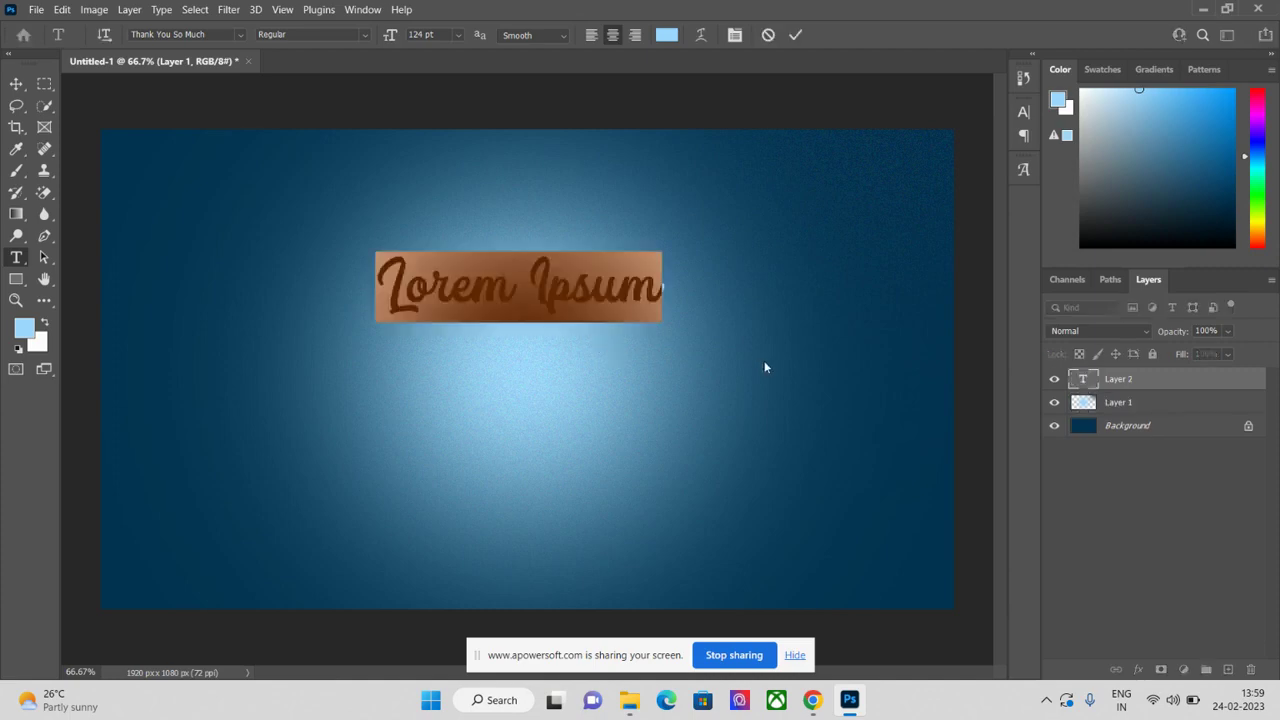
pyautogui.write('P')
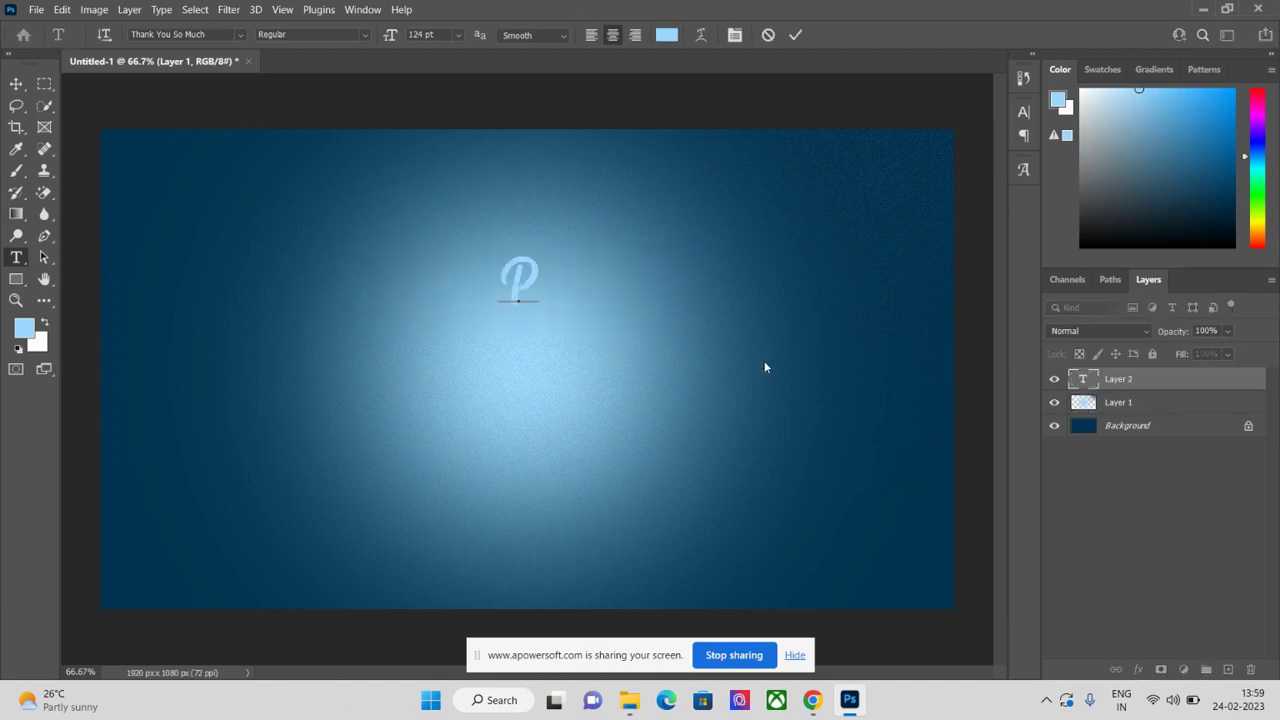
pyautogui.write('ixel')
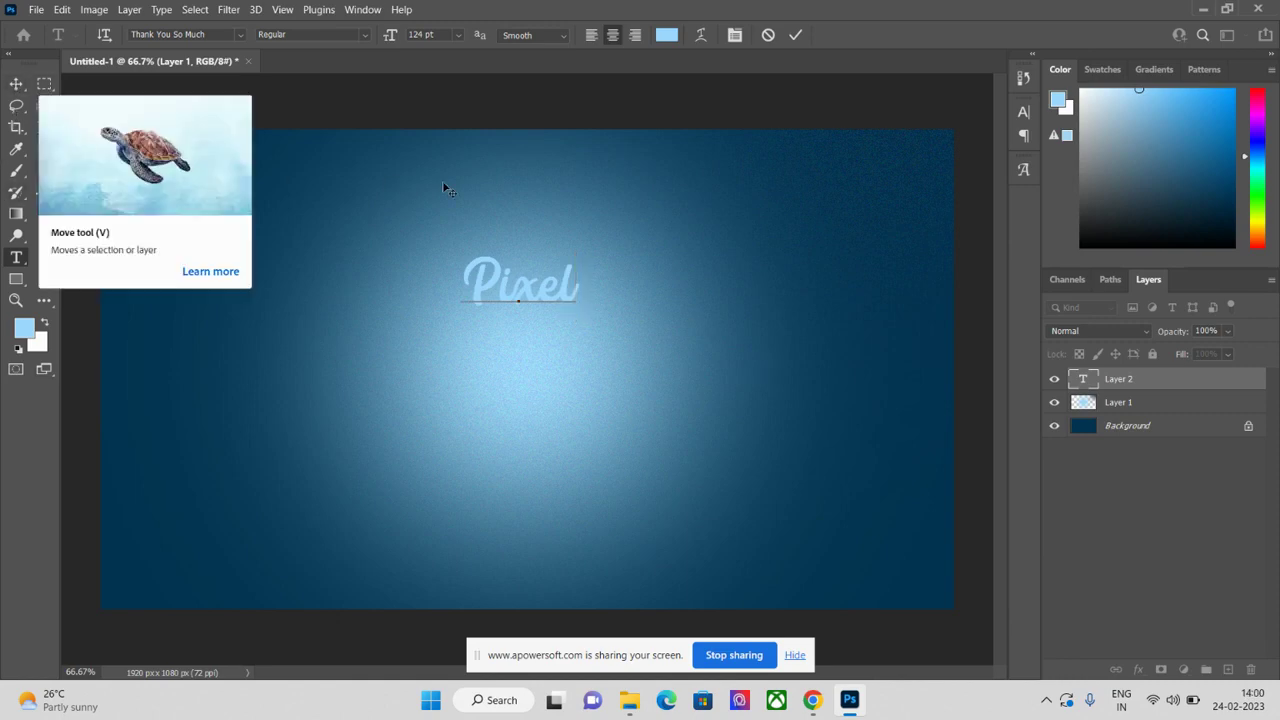
# Recolour the whole "Pixel" text black (000000) and commit the text edit
pyautogui.moveTo(463, 285); pyautogui.dragTo(620, 282)
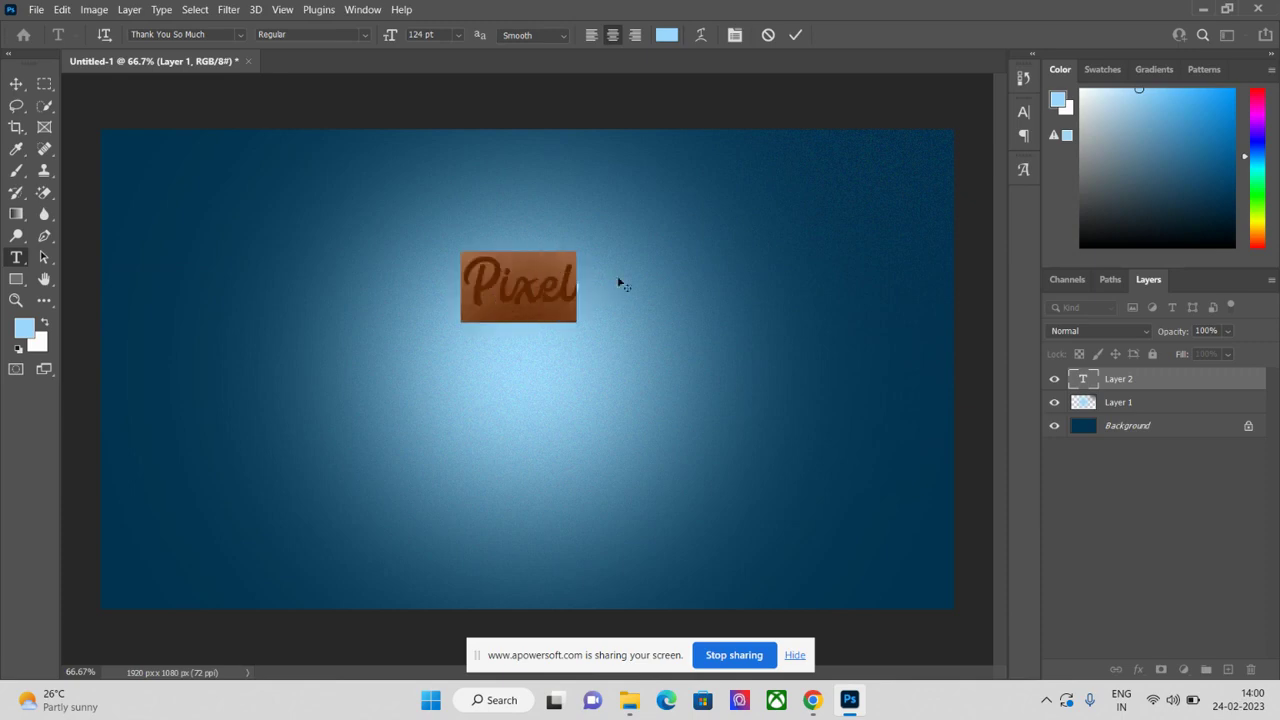
pyautogui.click(668, 36)
pyautogui.click(547, 516)
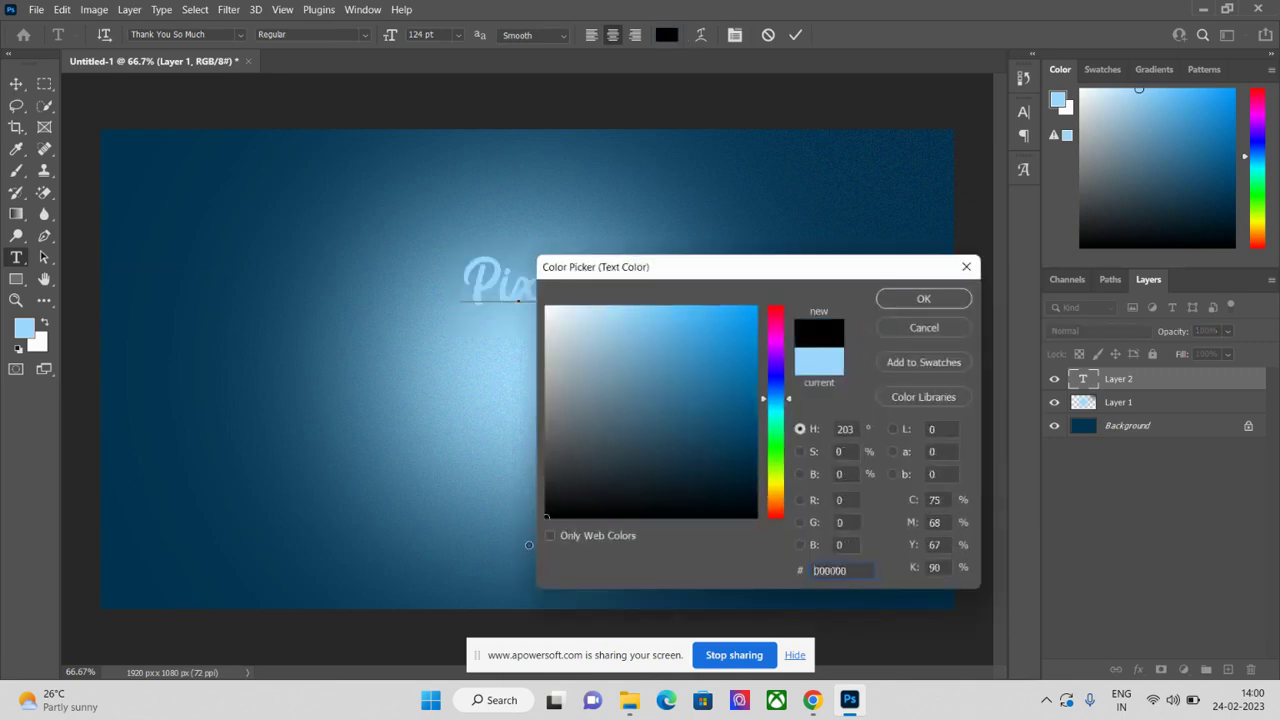
pyautogui.click(915, 298)
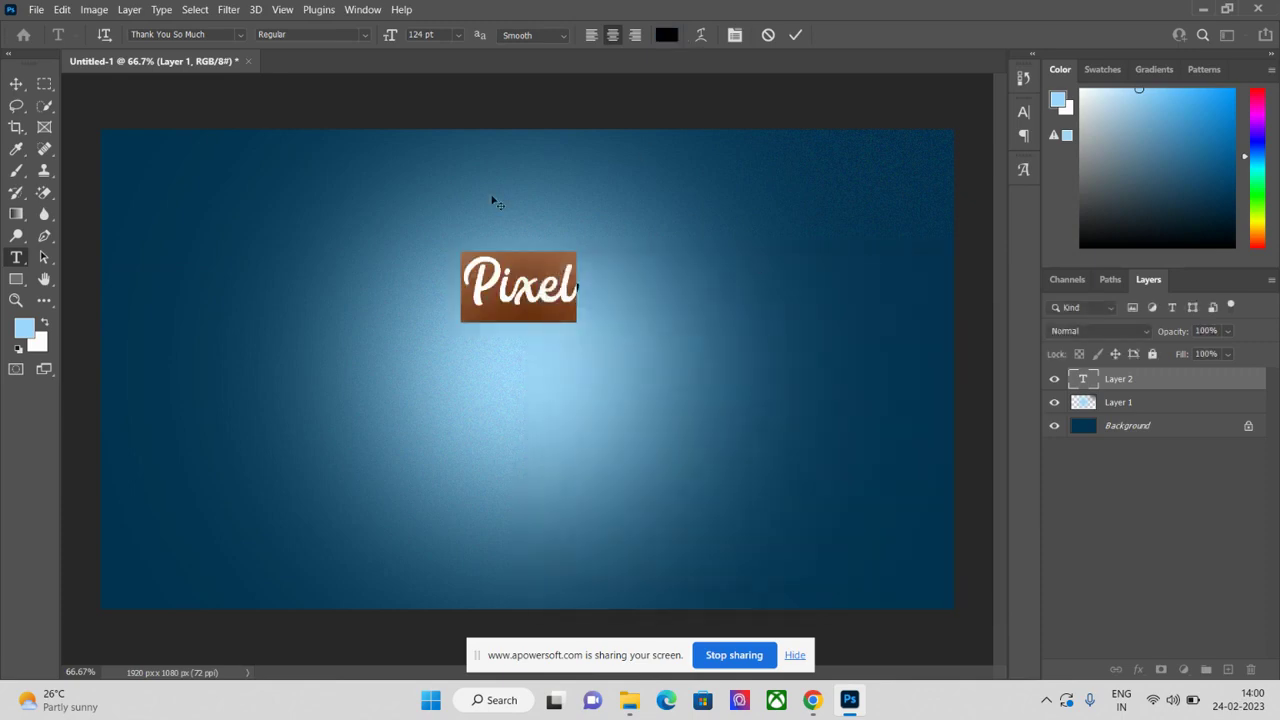
pyautogui.click(16, 84)
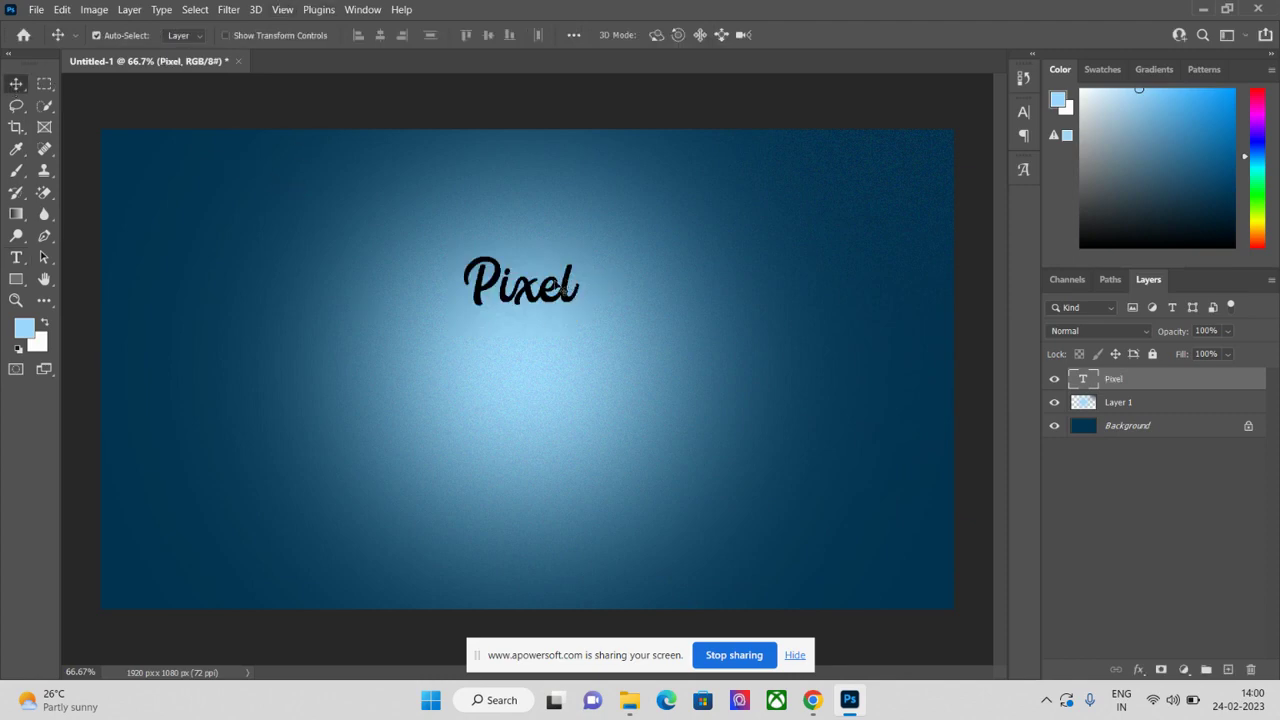
# Scale the "Pixel" text up to about four times its size and centre it over the light-blue glow
pyautogui.press('ctrl')
pyautogui.hotkey('ctrl', 't')
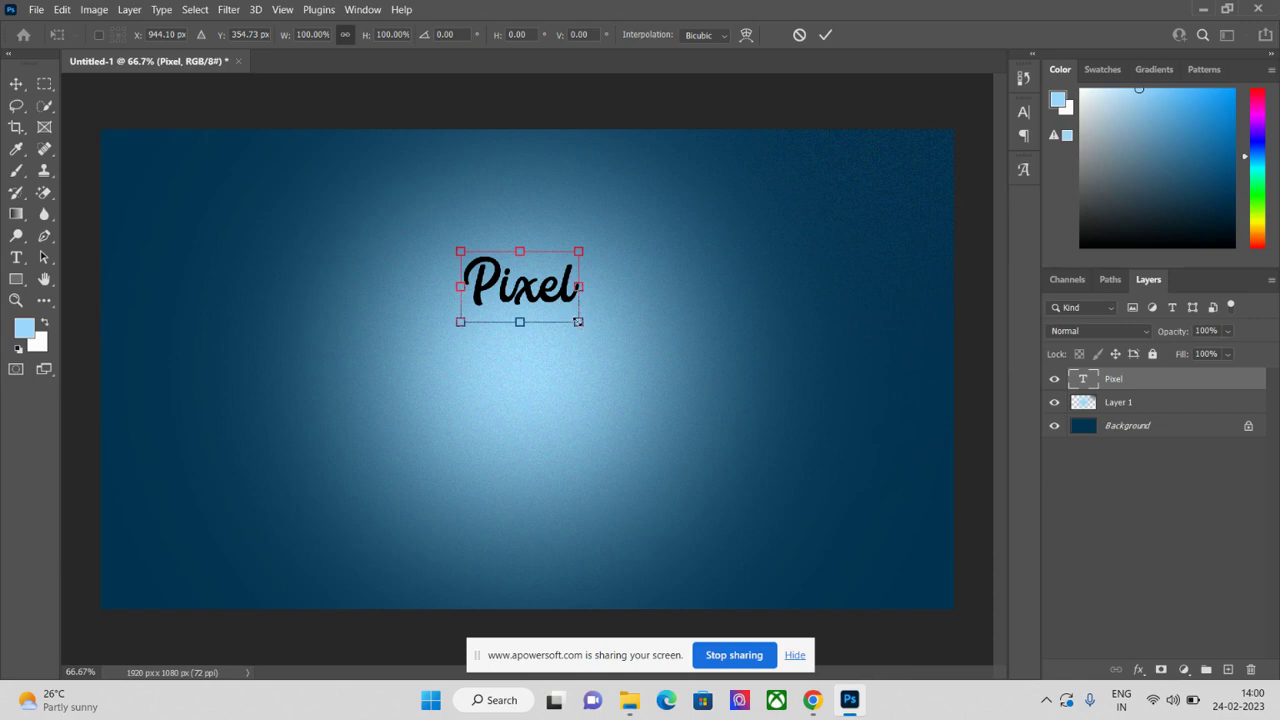
pyautogui.moveTo(578, 322); pyautogui.dragTo(763, 433)
pyautogui.moveTo(713, 345); pyautogui.dragTo(716, 393)
pyautogui.press('Return')
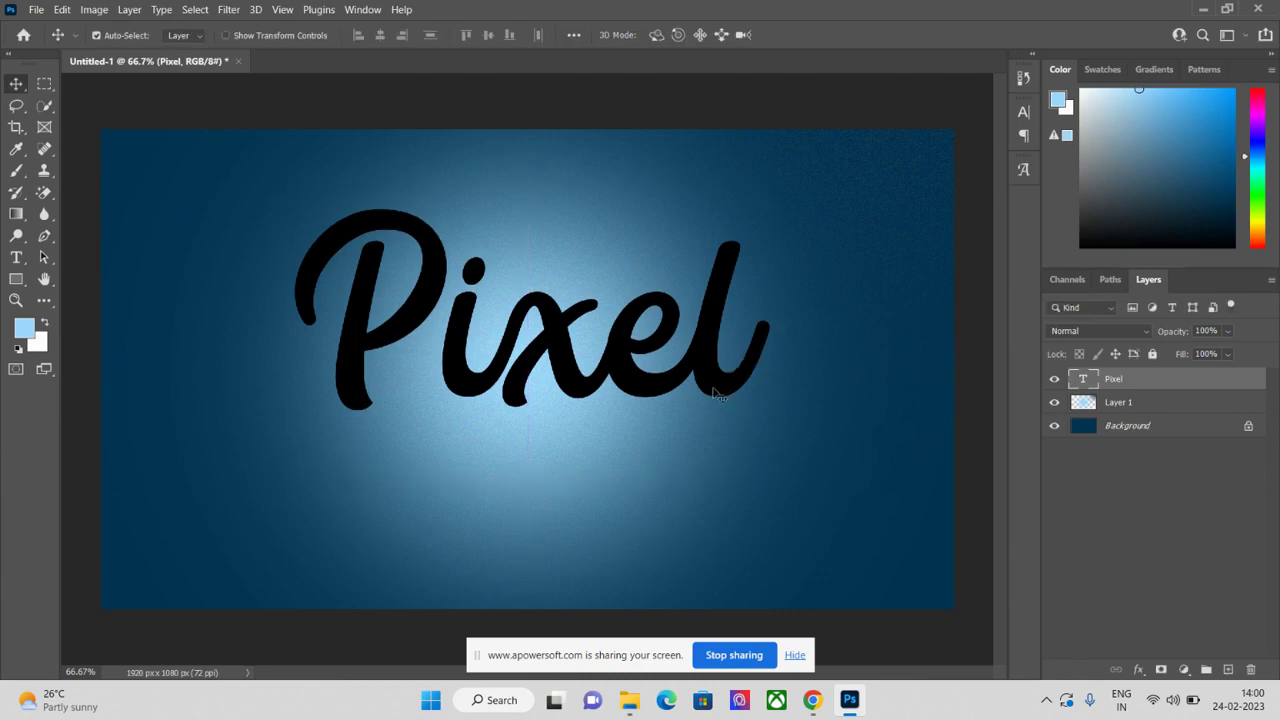
pyautogui.moveTo(719, 397); pyautogui.dragTo(712, 404)
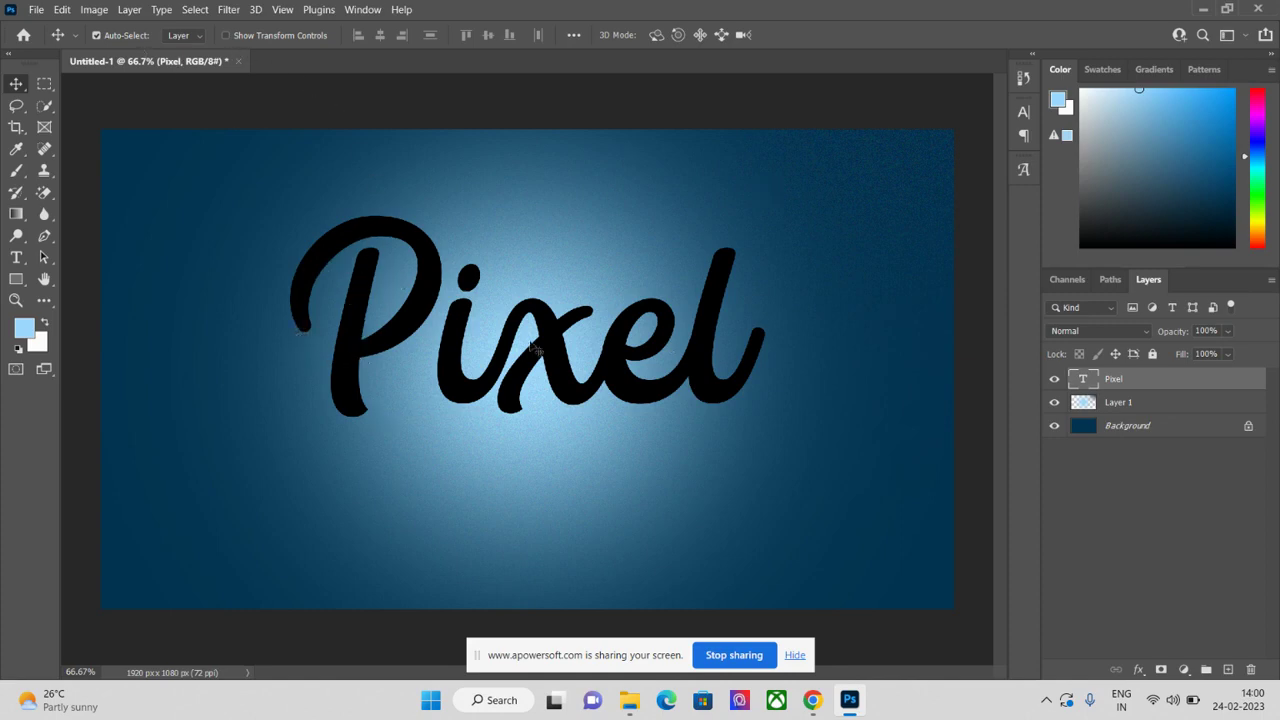
pyautogui.click(17, 258)
pyautogui.click(280, 320)
pyautogui.moveTo(328, 324); pyautogui.dragTo(826, 354)
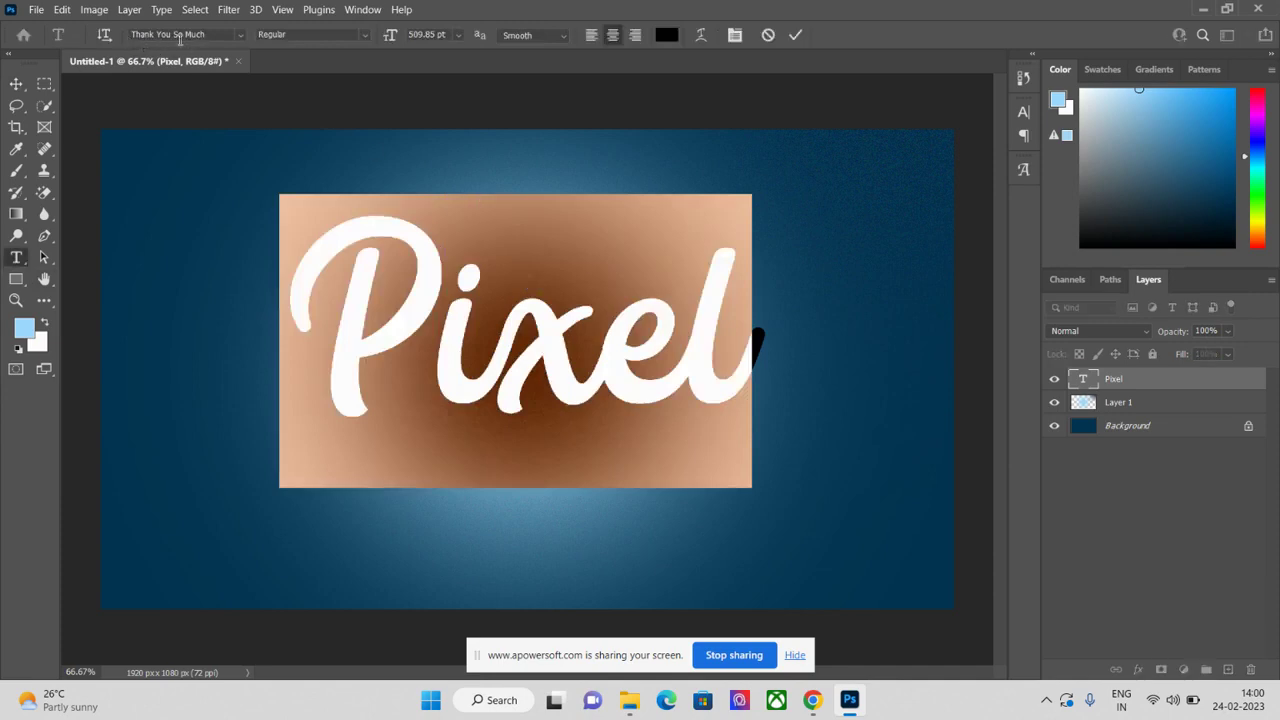
pyautogui.click(15, 85)
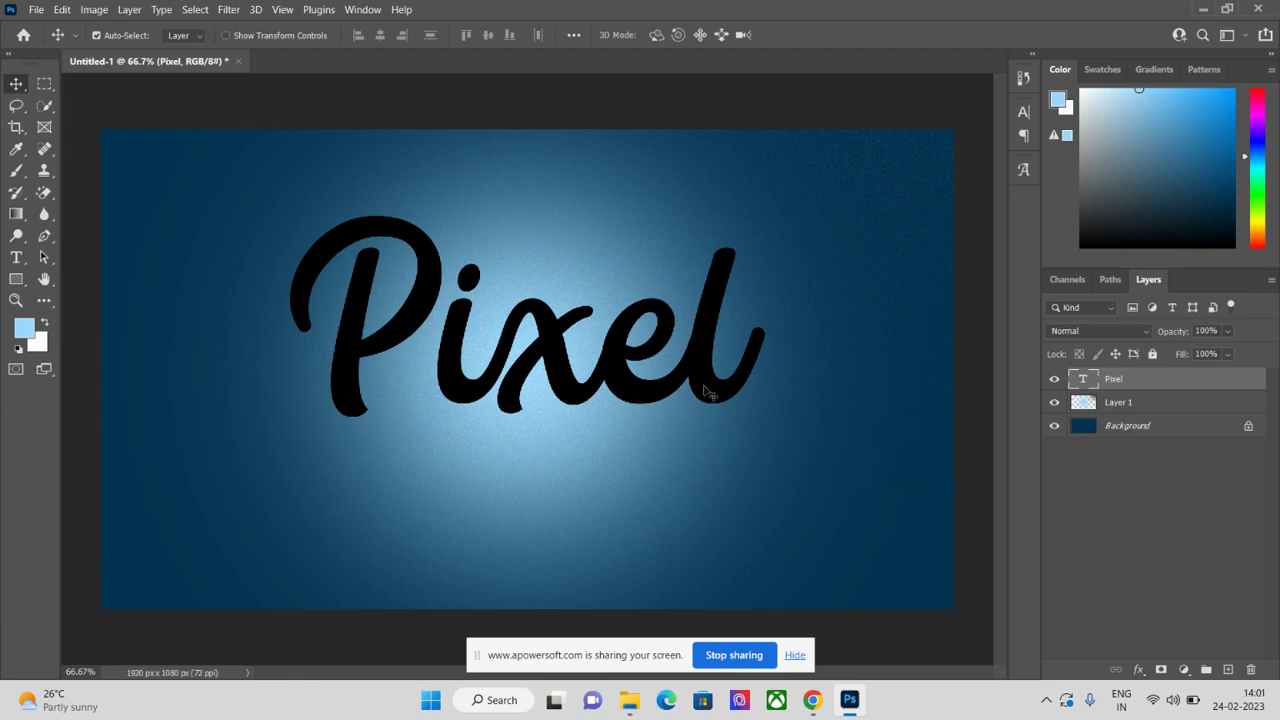
# Duplicate the "Pixel" text layer repeatedly up to Pixel copy 51, offsetting each copy slightly up and to the left to build an extrusion
pyautogui.press('ctrl')
pyautogui.hotkey('ctrl', 'j')
pyautogui.hotkey('ctrl', 'j')
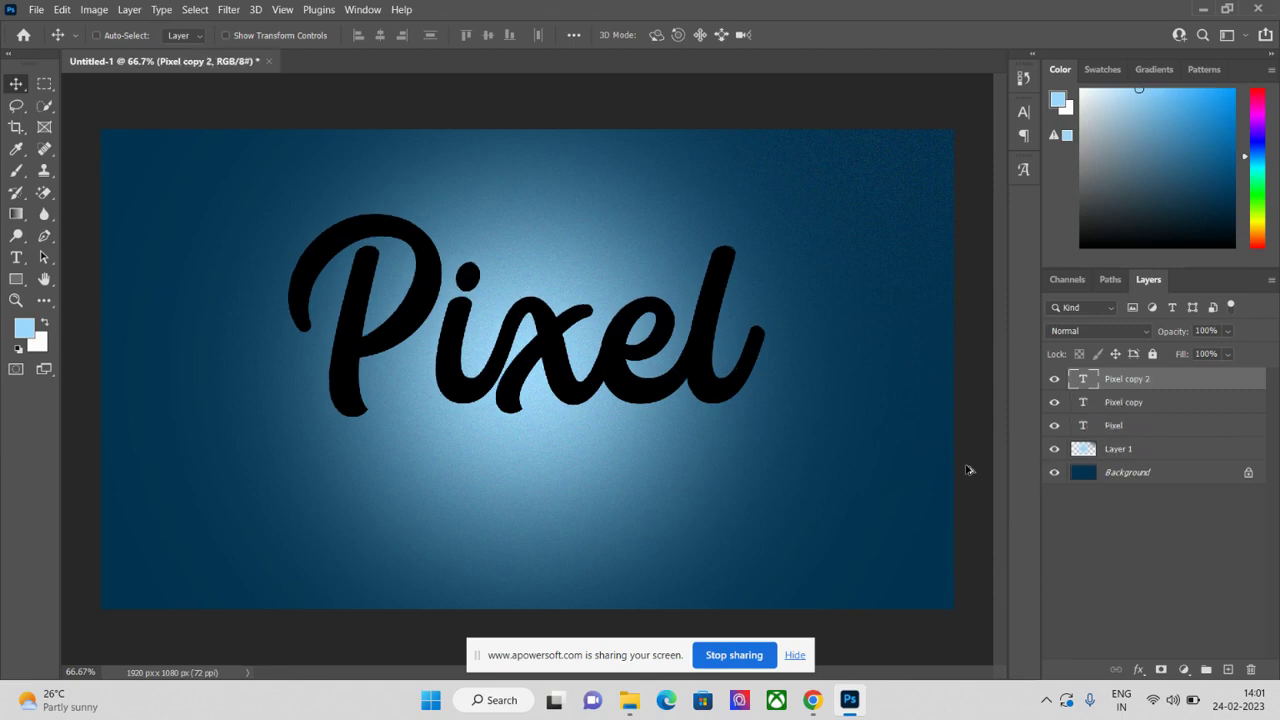
pyautogui.hotkey('ctrl', 'j')
pyautogui.hotkey('ctrl', 'j')
pyautogui.hotkey('ctrl', 'j')
pyautogui.hotkey('ctrl', 'j')
pyautogui.hotkey('ctrl', 'j')
pyautogui.hotkey('ctrl', 'j')
pyautogui.hotkey('ctrl', 'j')
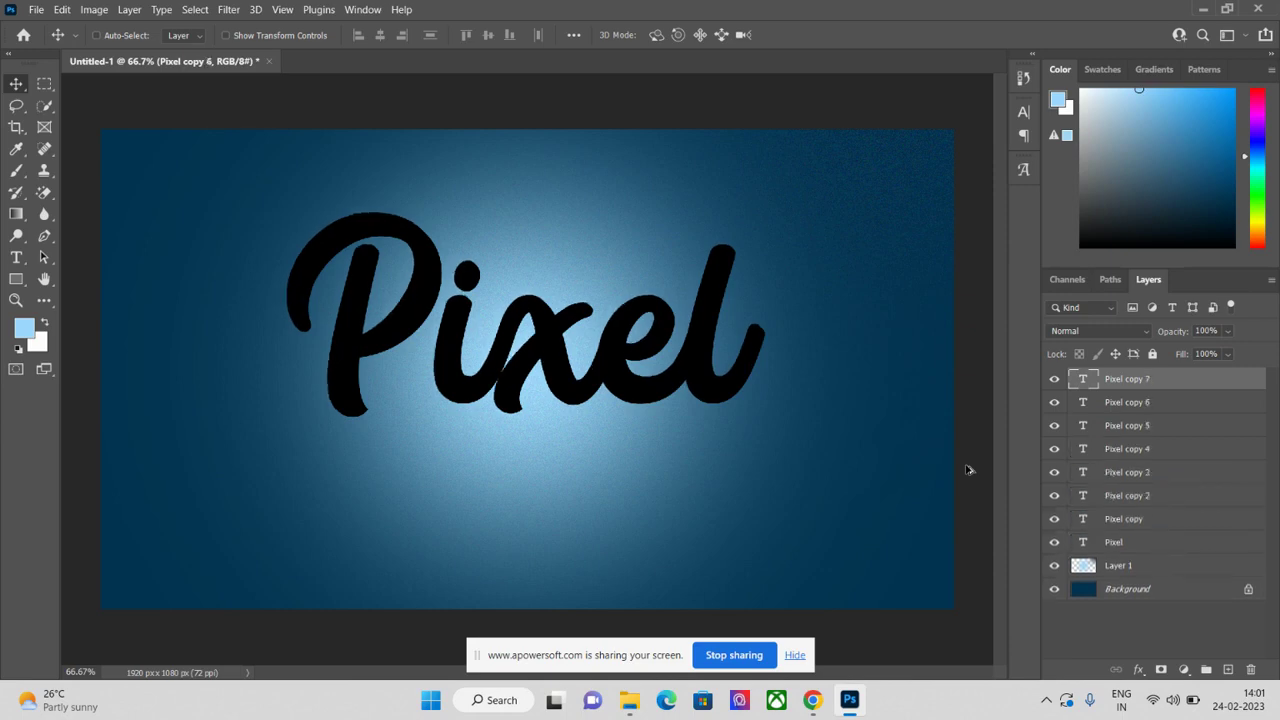
pyautogui.hotkey('ctrl', 'alt', 'shift', 't')
pyautogui.hotkey('ctrl', 'alt', 'shift', 't')
pyautogui.hotkey('ctrl', 'alt', 'shift', 't')
pyautogui.hotkey('ctrl', 'alt', 'shift', 't')
pyautogui.hotkey('ctrl', 'alt', 'shift', 't')
pyautogui.hotkey('ctrl', 'alt', 'shift', 't')
pyautogui.hotkey('ctrl', 'alt', 'shift', 't')
pyautogui.hotkey('ctrl', 'alt', 'shift', 't')
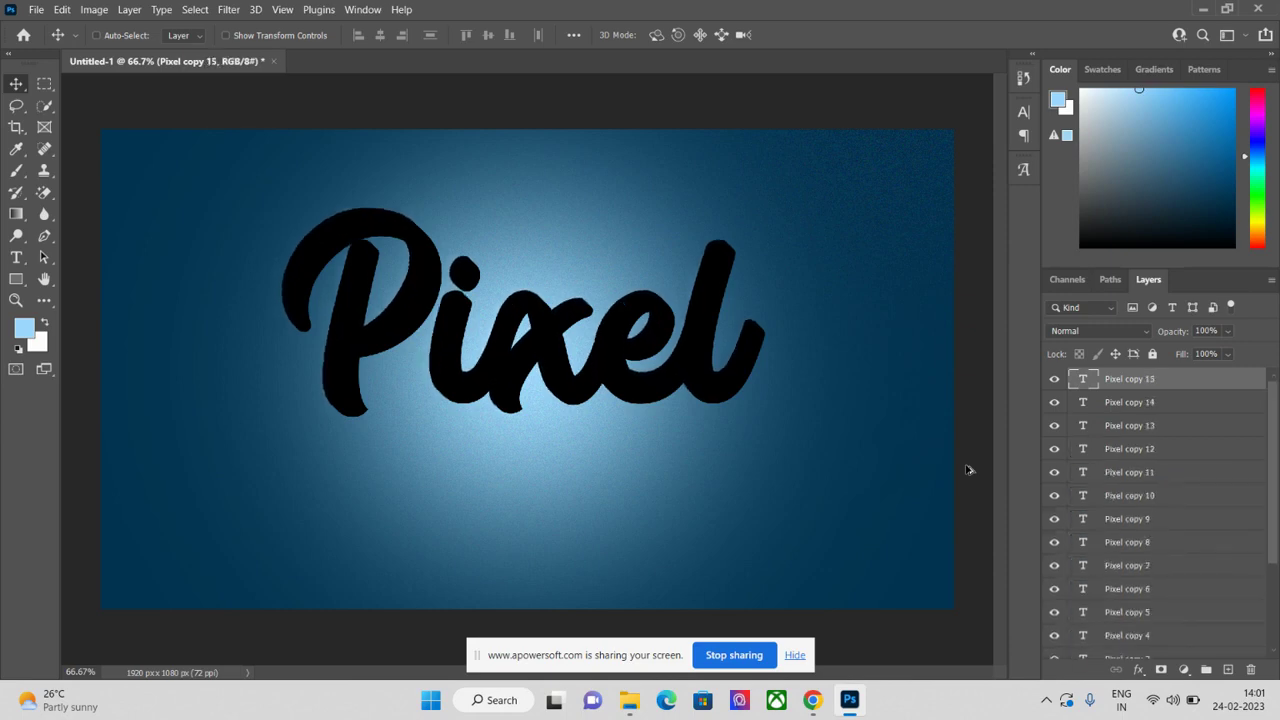
pyautogui.hotkey('ctrl', 'alt', 'shift', 't')
pyautogui.hotkey('ctrl', 'alt', 'shift', 't')
pyautogui.hotkey('ctrl', 'alt', 'shift', 't')
pyautogui.hotkey('ctrl', 'alt', 'shift', 't')
pyautogui.hotkey('ctrl', 'alt', 'shift', 't')
pyautogui.hotkey('ctrl', 'alt', 'shift', 't')
pyautogui.hotkey('ctrl', 'alt', 'shift', 't')
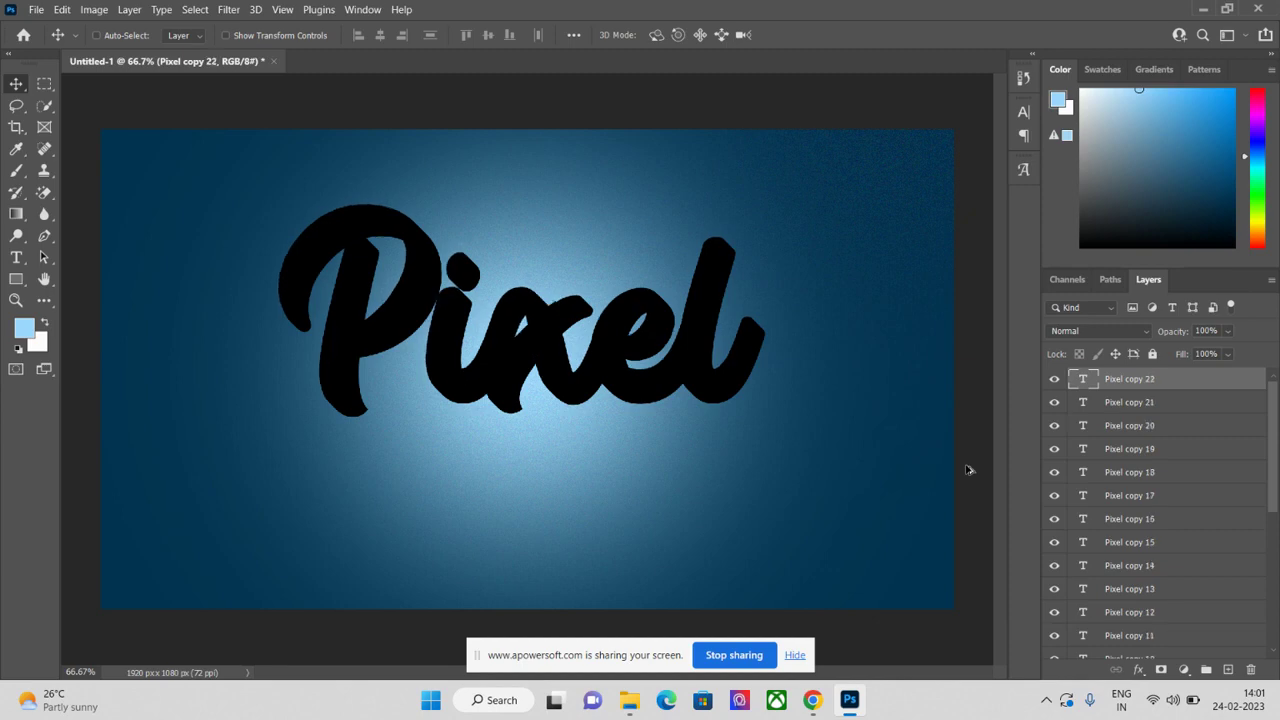
pyautogui.hotkey('ctrl', 'alt', 'shift', 't')
pyautogui.hotkey('ctrl', 'alt', 'shift', 't')
pyautogui.hotkey('ctrl', 'alt', 'shift', 't')
pyautogui.hotkey('ctrl', 'alt', 'shift', 't')
pyautogui.hotkey('ctrl', 'alt', 'shift', 't')
pyautogui.hotkey('ctrl', 'alt', 'shift', 't')
pyautogui.hotkey('ctrl', 'alt', 'shift', 't')
pyautogui.hotkey('ctrl', 'alt', 'shift', 't')
pyautogui.hotkey('ctrl', 'alt', 'shift', 't')
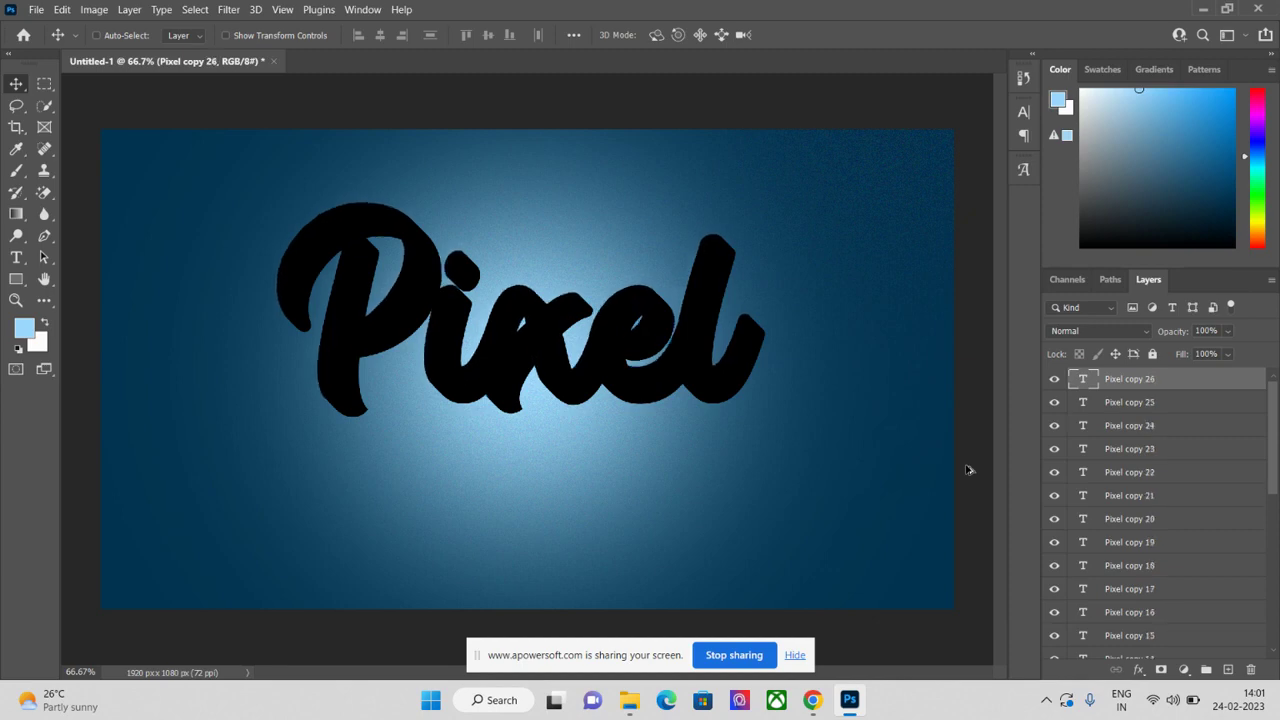
pyautogui.hotkey('ctrl', 'alt', 'shift', 't')
pyautogui.hotkey('ctrl', 'alt', 'shift', 't')
pyautogui.hotkey('ctrl', 'alt', 'shift', 't')
pyautogui.hotkey('ctrl', 'alt', 'shift', 't')
pyautogui.hotkey('ctrl', 'alt', 'shift', 't')
pyautogui.hotkey('ctrl', 'alt', 'shift', 't')
pyautogui.hotkey('ctrl', 'alt', 'shift', 't')
pyautogui.hotkey('ctrl', 'alt', 'shift', 't')
pyautogui.hotkey('ctrl', 'alt', 'shift', 't')
pyautogui.hotkey('ctrl', 'alt', 'shift', 't')
pyautogui.hotkey('ctrl', 'alt', 'shift', 't')
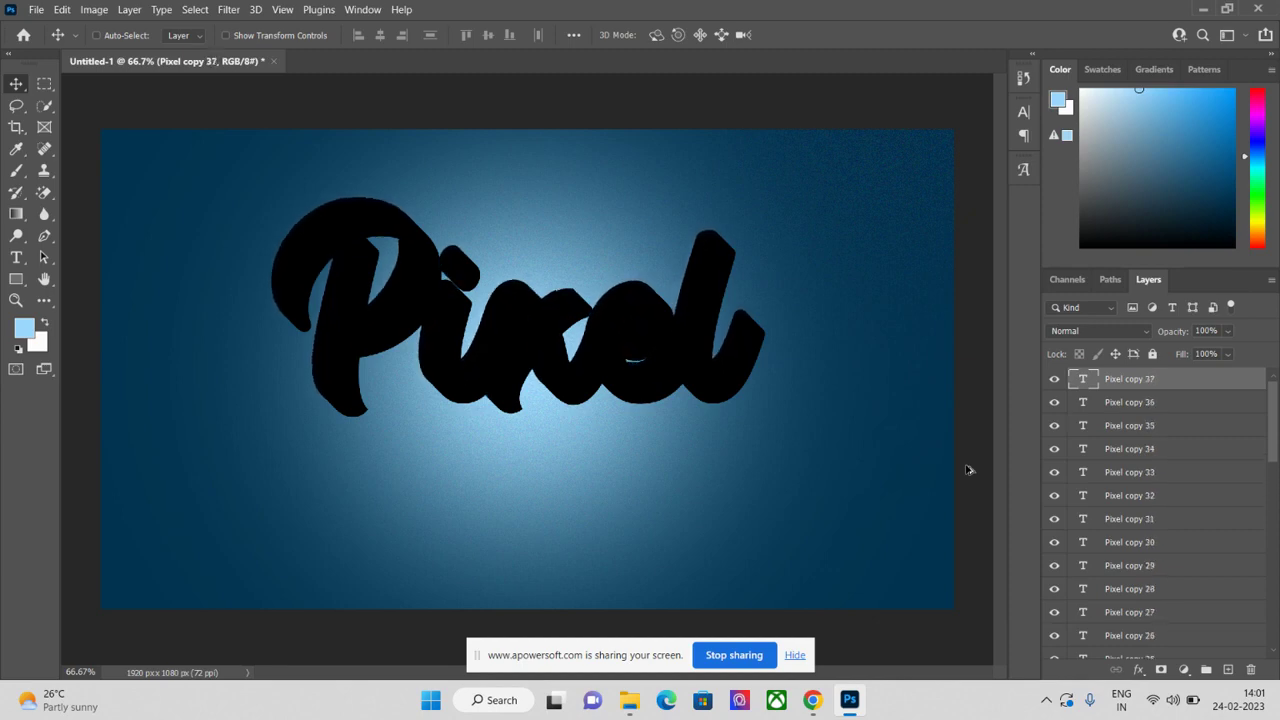
pyautogui.hotkey('ctrl', 'alt', 'shift', 't')
pyautogui.hotkey('ctrl', 'alt', 'shift', 't')
pyautogui.hotkey('ctrl', 'alt', 'shift', 't')
pyautogui.hotkey('ctrl', 'alt', 'shift', 't')
pyautogui.hotkey('ctrl', 'alt', 'shift', 't')
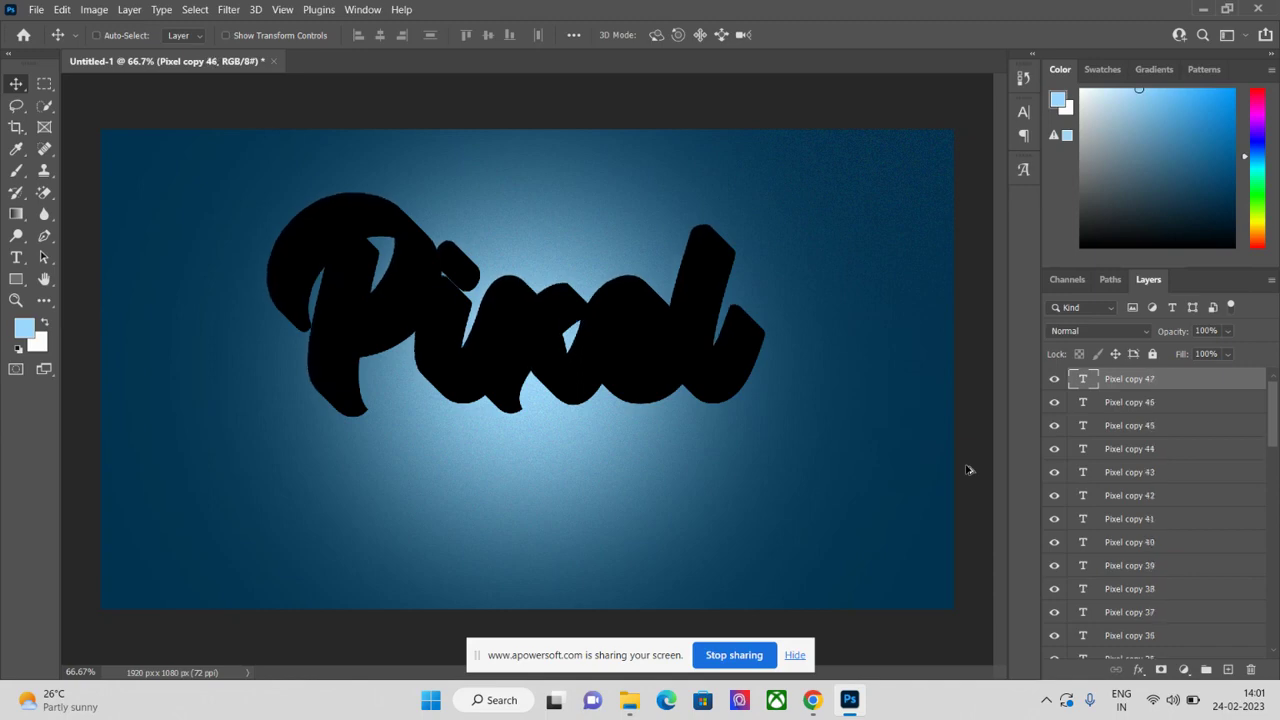
pyautogui.hotkey('ctrl', 'alt', 'shift', 't')
pyautogui.hotkey('ctrl', 'alt', 'shift', 't')
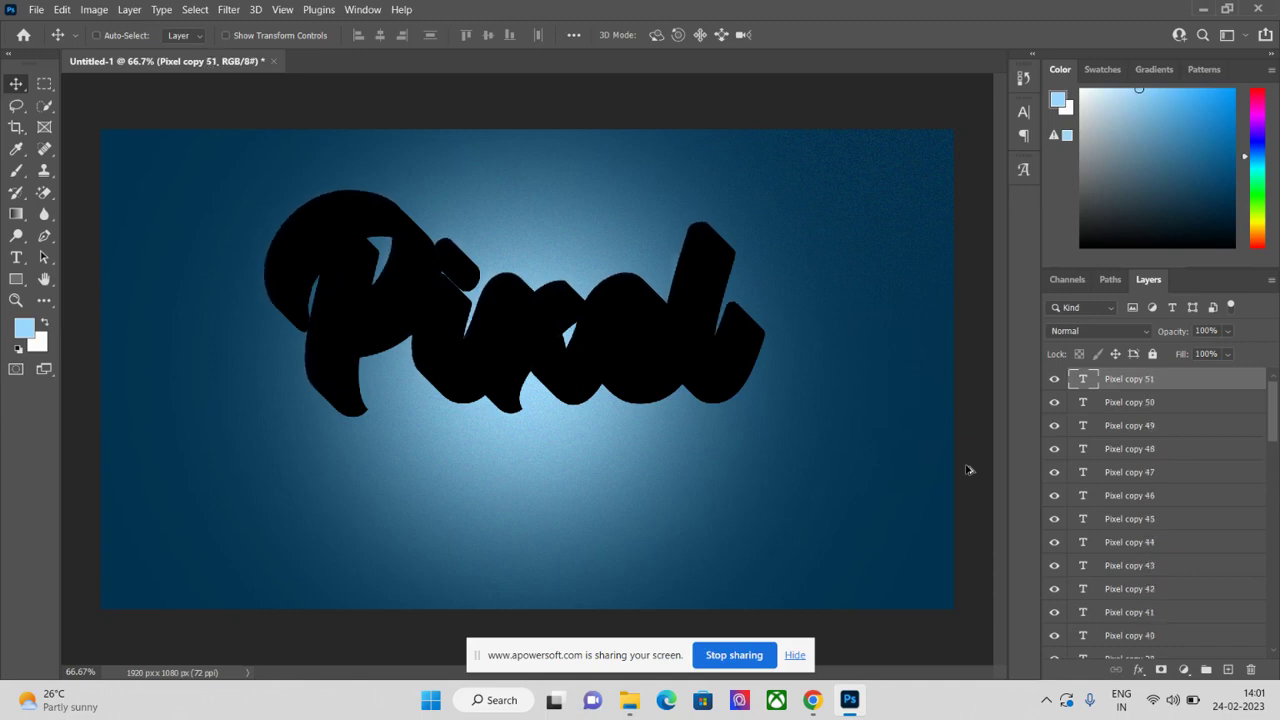
pyautogui.hotkey('ctrl', 'alt', 'shift')
# Add a Bevel & Emboss effect with the Inner Bevel style to the Pixel copy 50 layer
pyautogui.click(1141, 411)
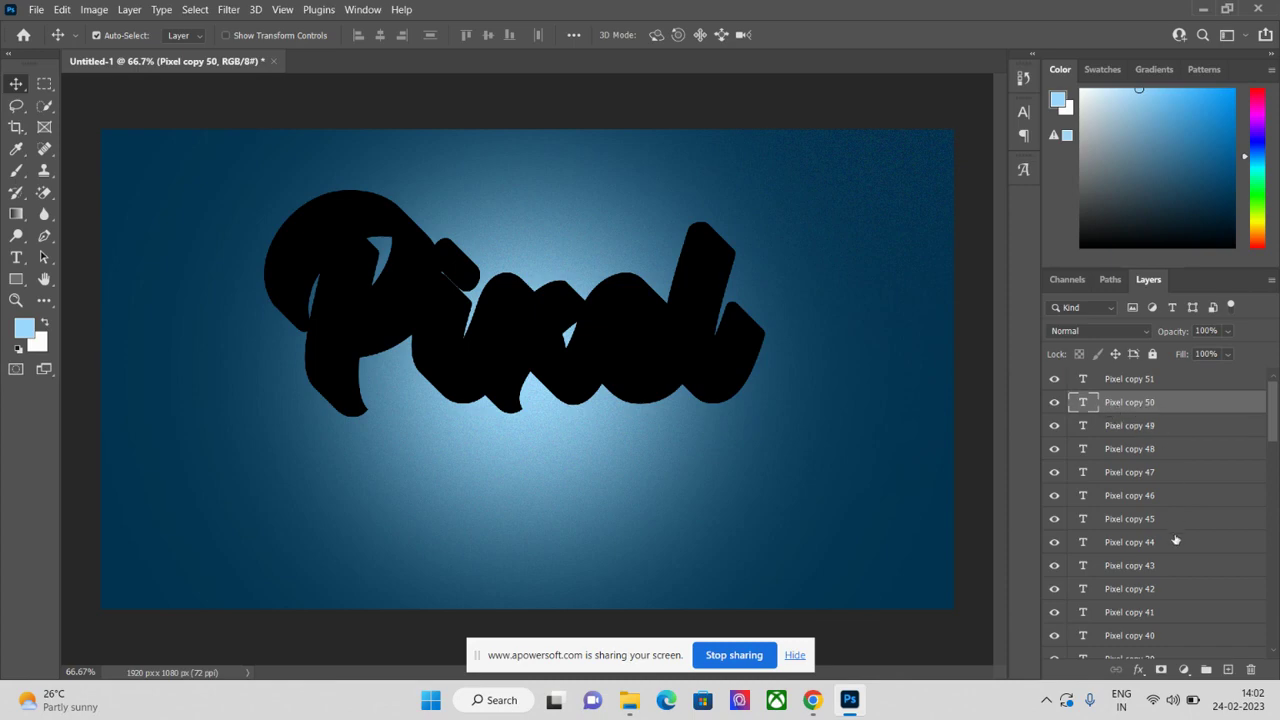
pyautogui.click(1139, 672)
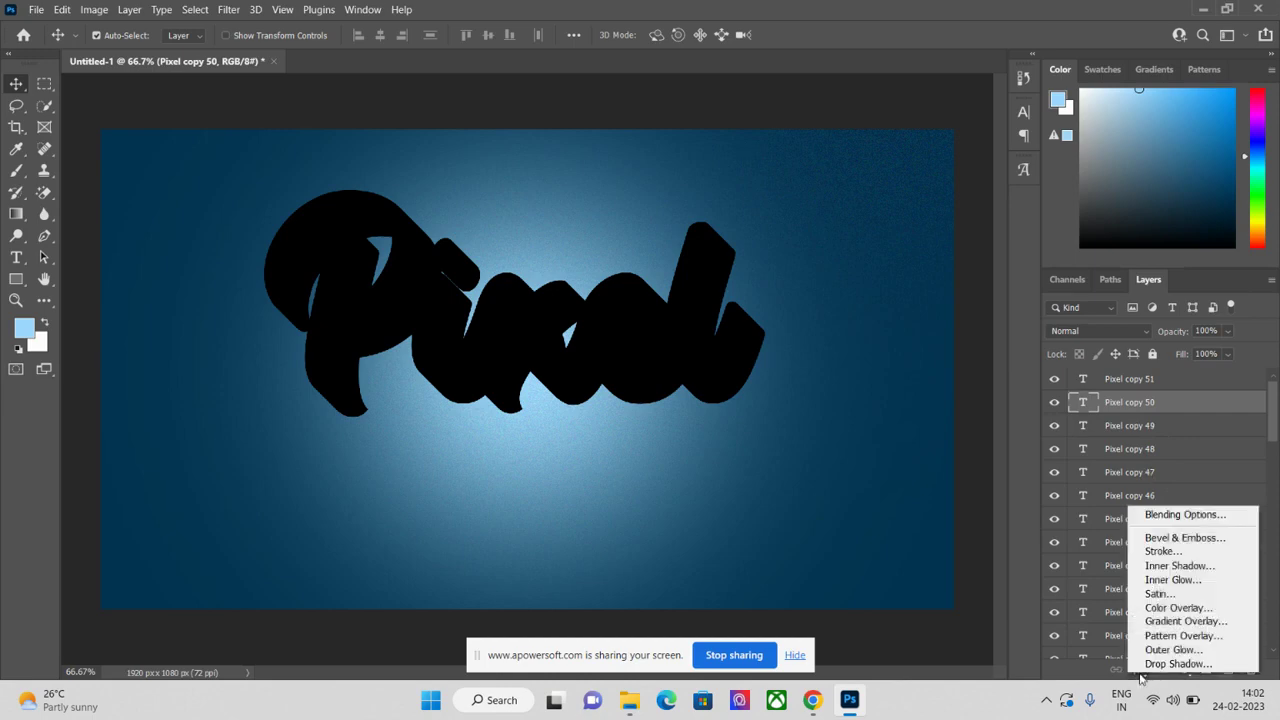
pyautogui.click(1188, 539)
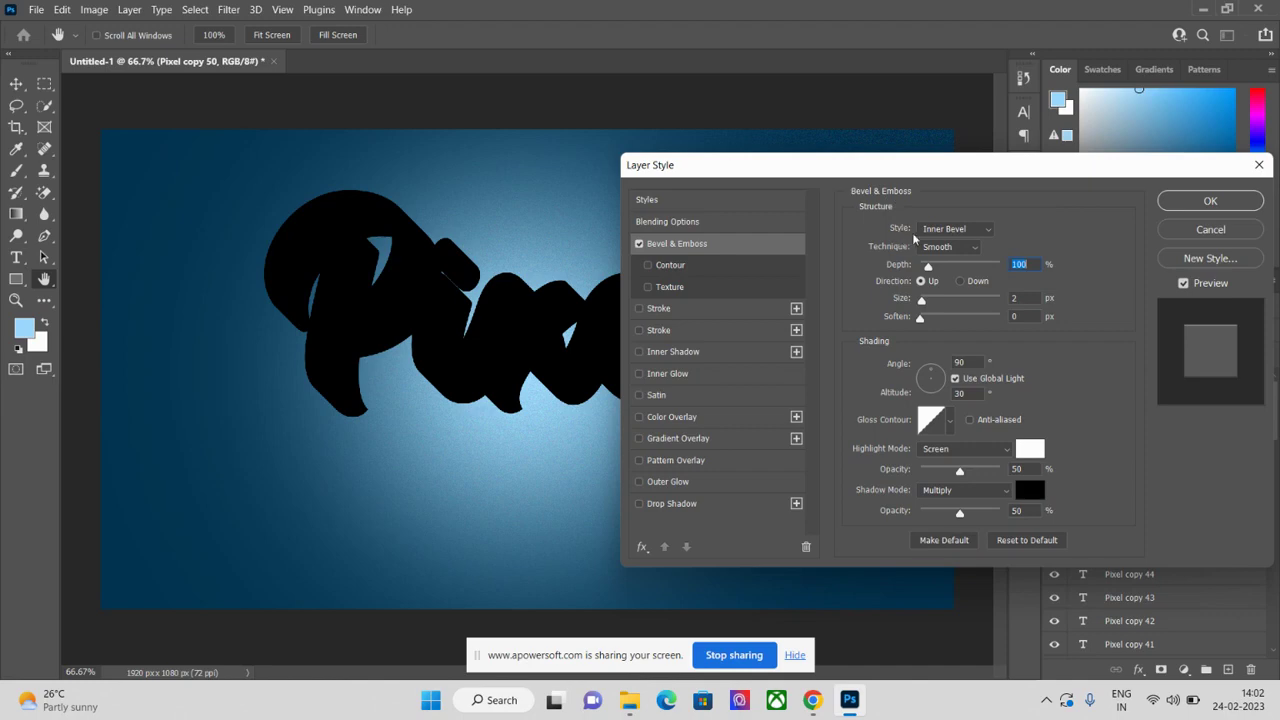
pyautogui.click(940, 232)
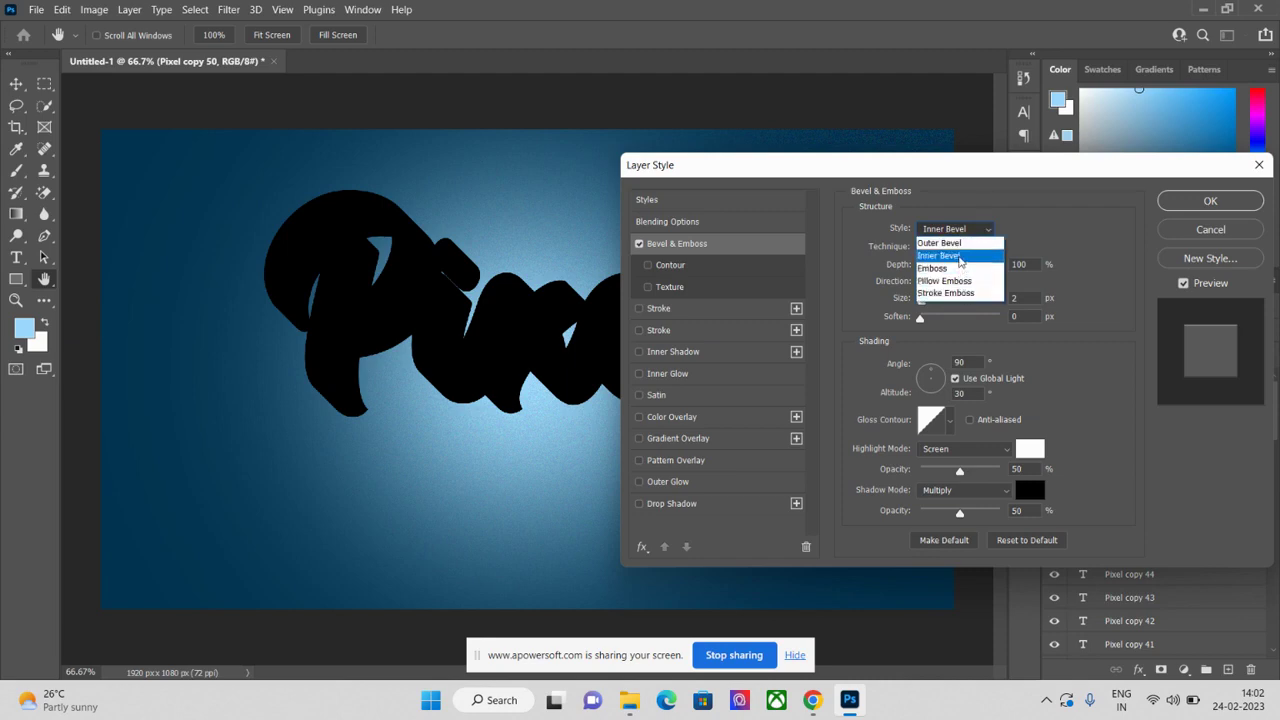
pyautogui.click(958, 255)
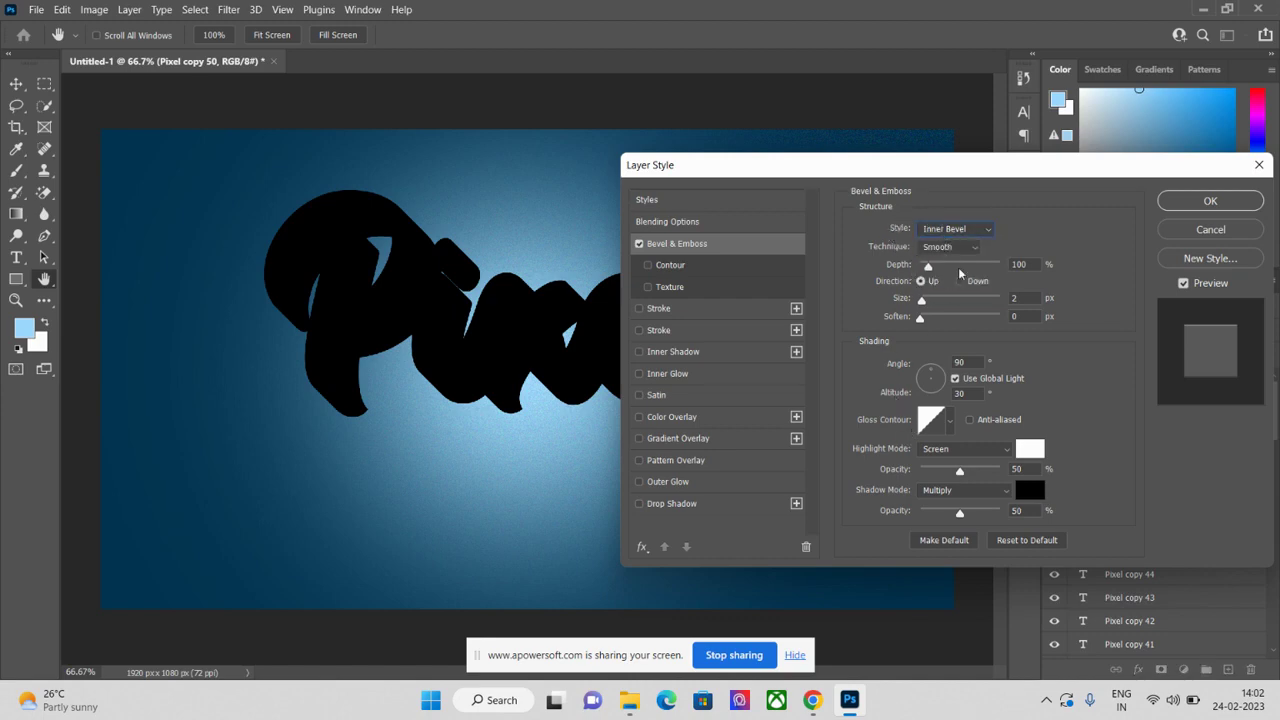
# Add a red (ff0600) Color Overlay in Normal mode at 100% opacity to Pixel copy 50 and apply the layer style
pyautogui.click(672, 417)
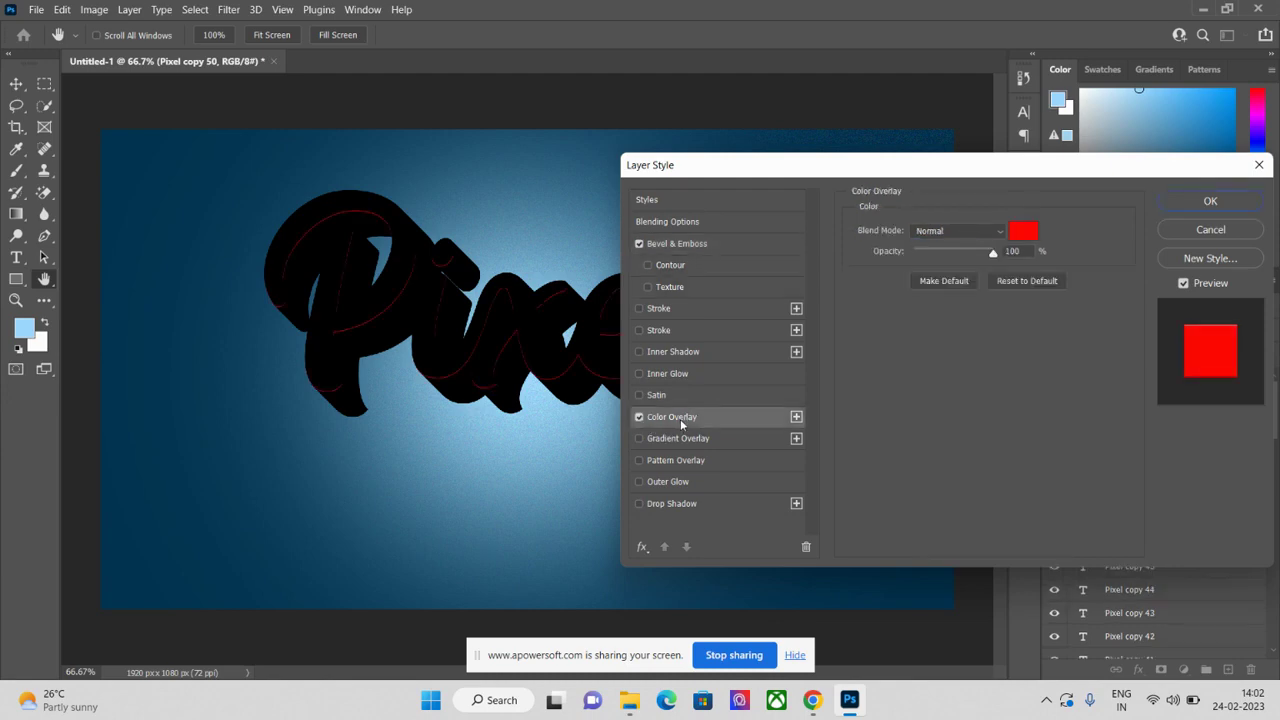
pyautogui.click(1025, 232)
pyautogui.moveTo(672, 354)
pyautogui.mouseDown()
pyautogui.moveTo(632, 340)
pyautogui.moveTo(744, 322)
pyautogui.moveTo(762, 304)
pyautogui.mouseUp()
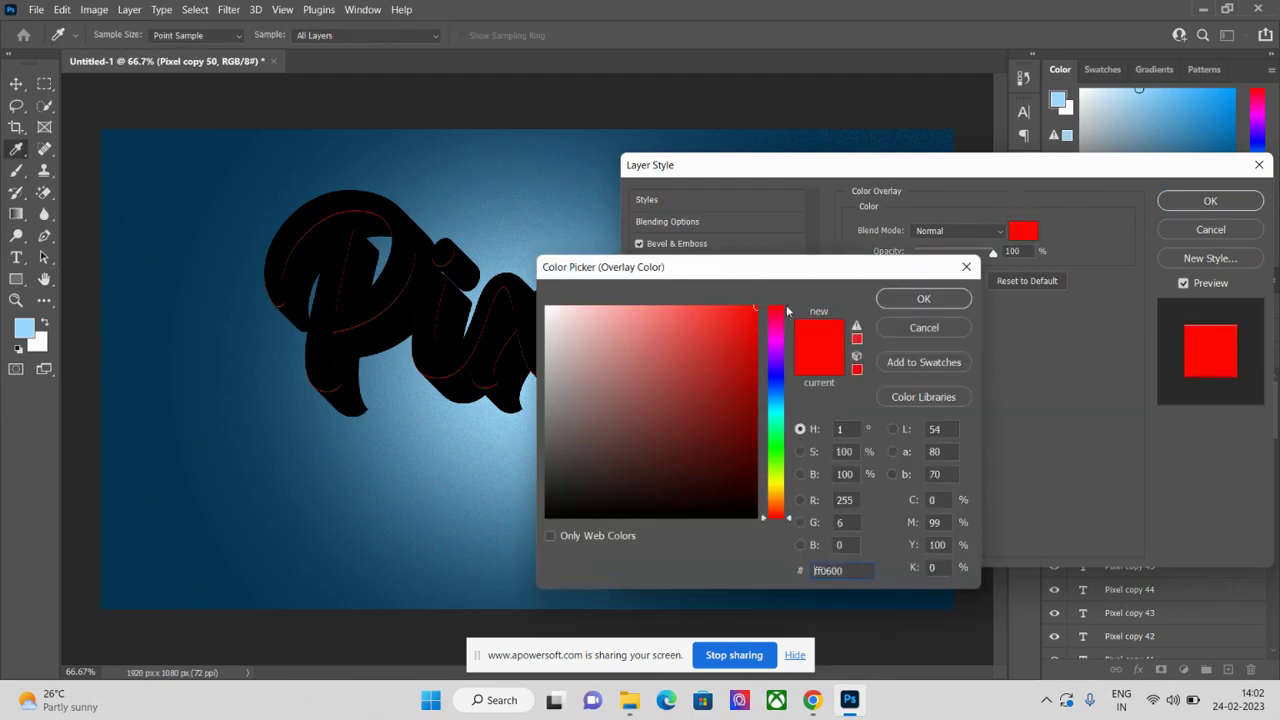
pyautogui.click(924, 296)
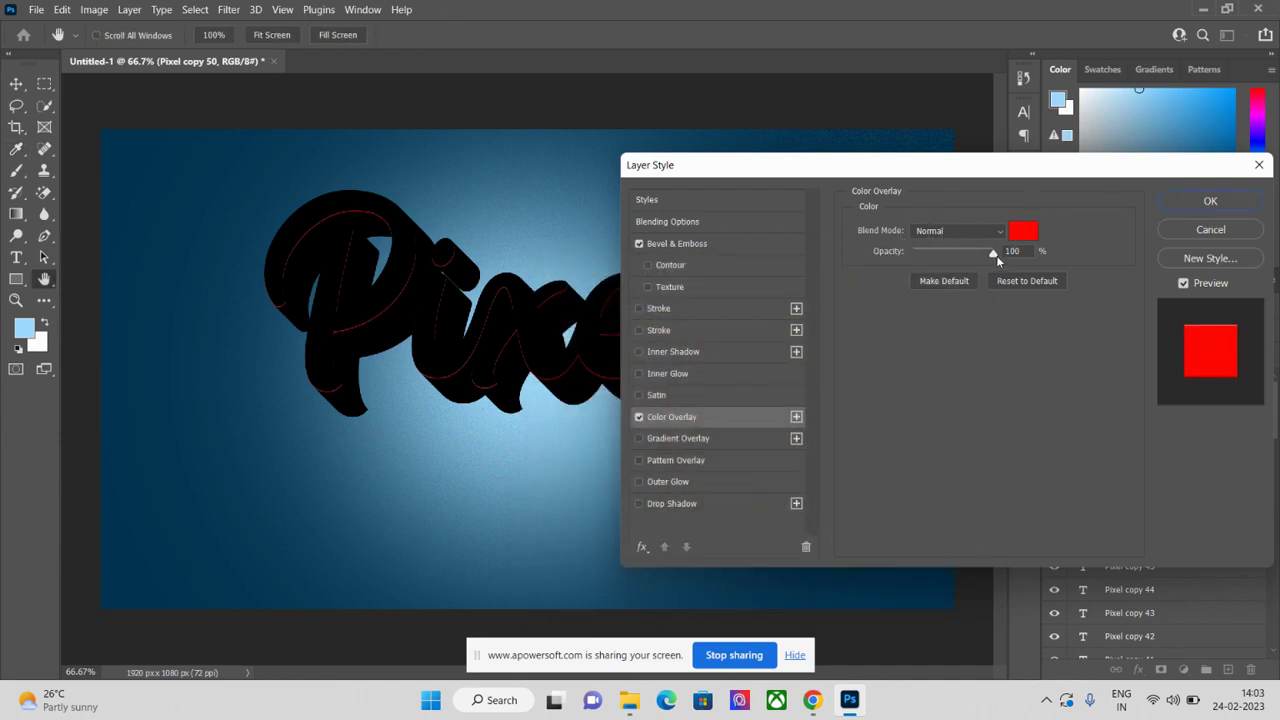
pyautogui.click(1210, 202)
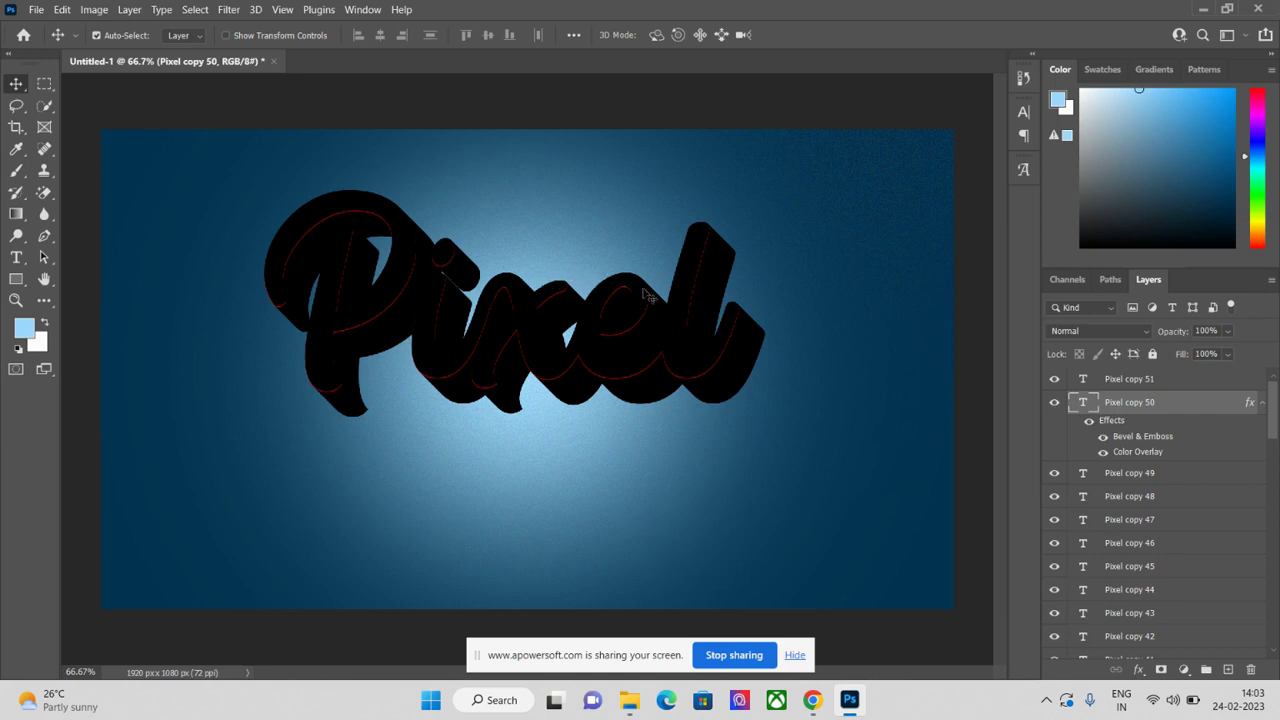
# Copy the layer style of Pixel copy 50 and select all layers from Pixel copy 49 down to Pixel copy
pyautogui.rightClick(1131, 408)
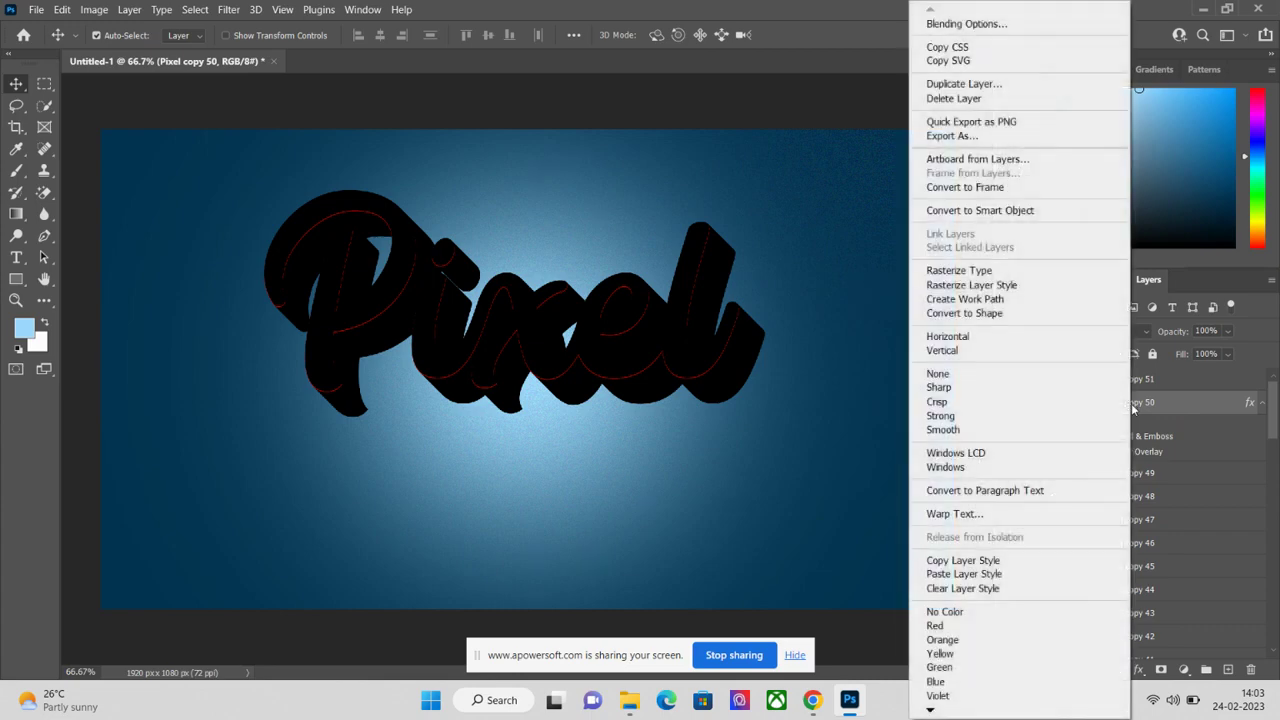
pyautogui.click(985, 563)
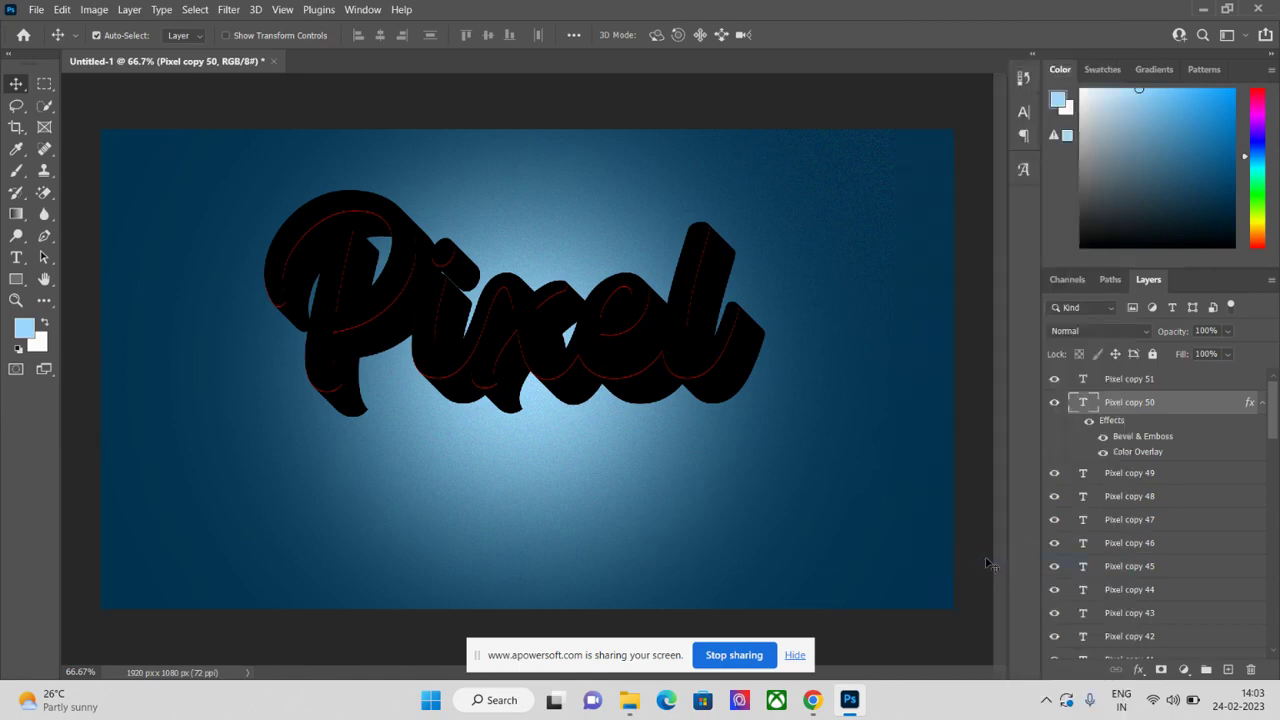
pyautogui.moveTo(1267, 414); pyautogui.dragTo(1272, 424)
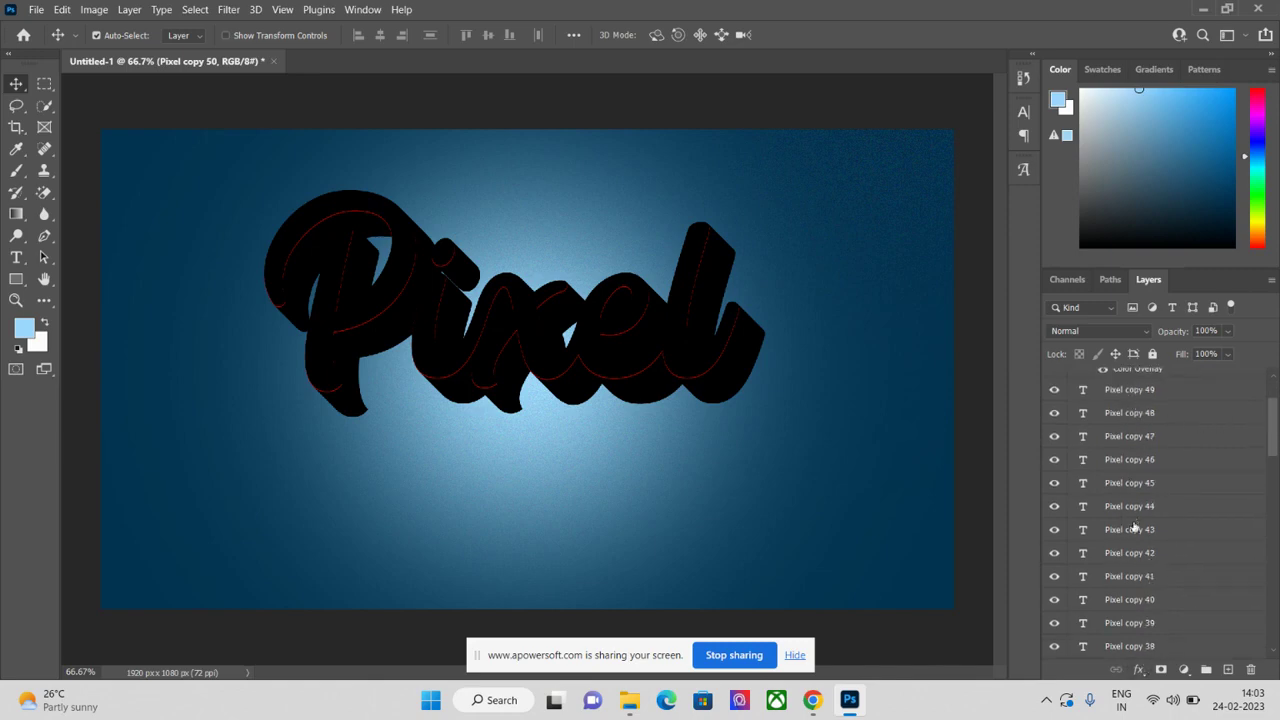
pyautogui.click(1129, 392)
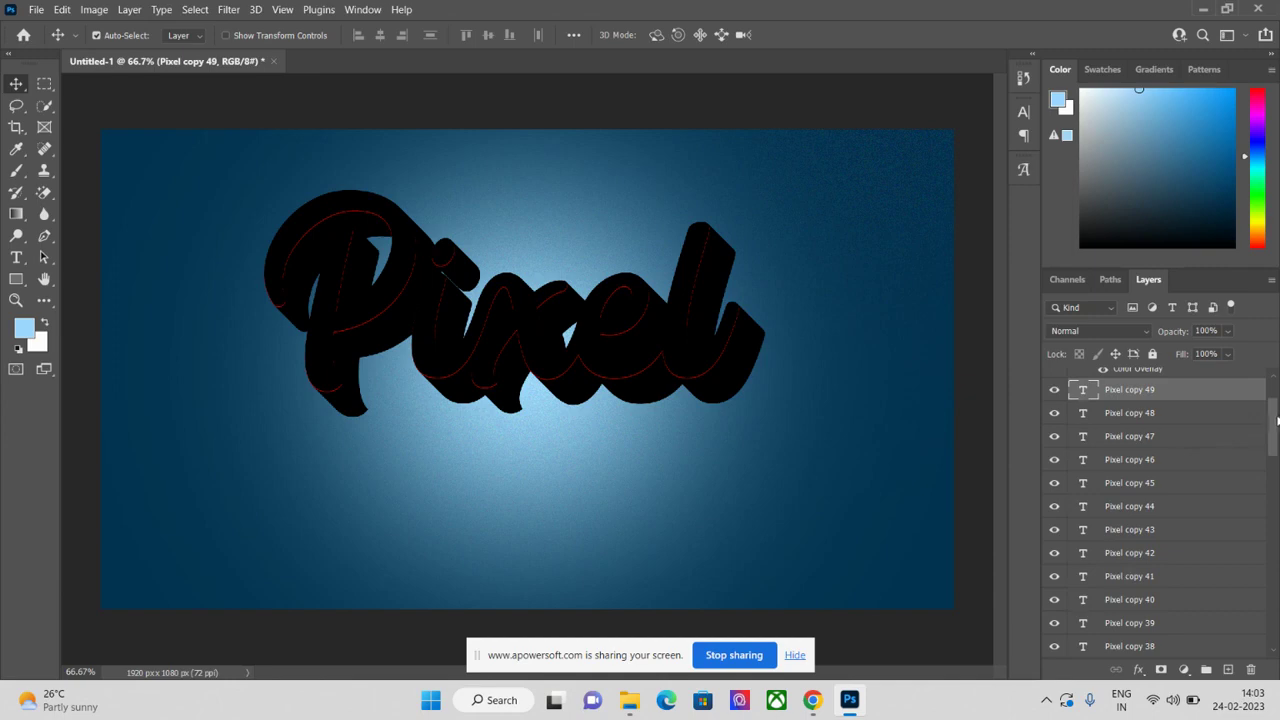
pyautogui.moveTo(1277, 420); pyautogui.dragTo(1277, 610)
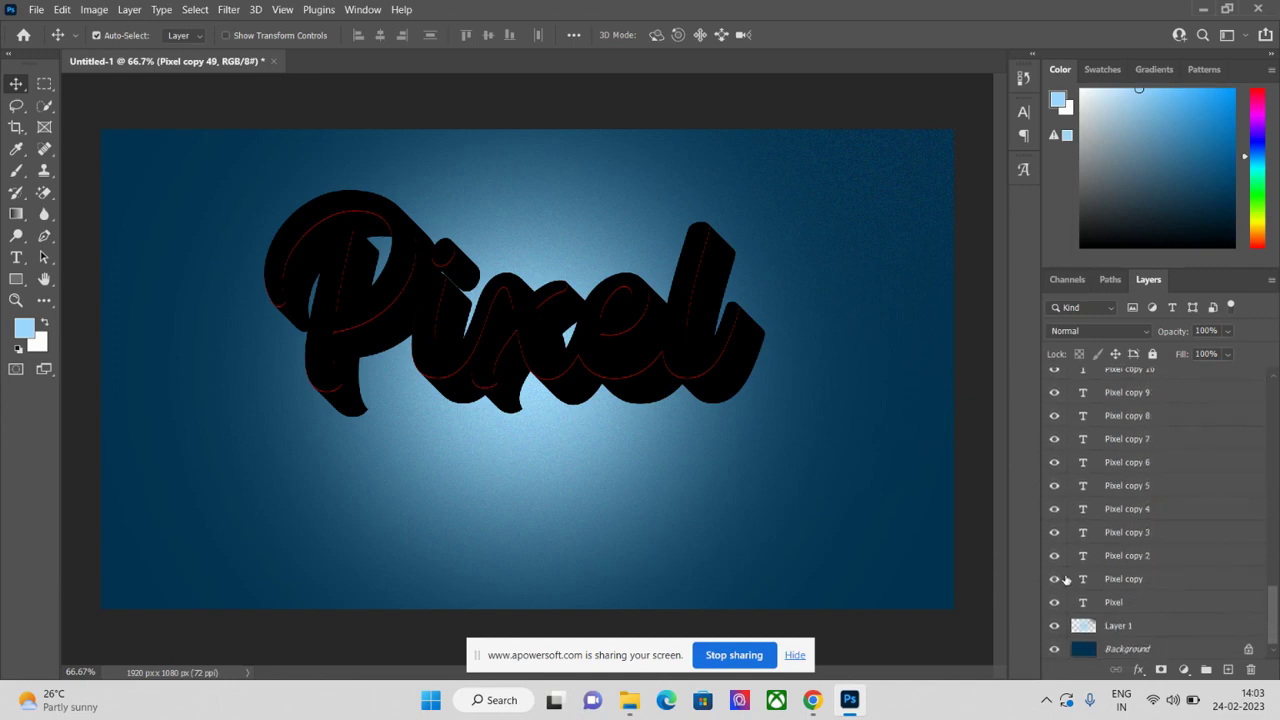
pyautogui.keyDown('shift'); pyautogui.click(1141, 580); pyautogui.keyUp('shift')
pyautogui.scroll(10, 1160, 580)
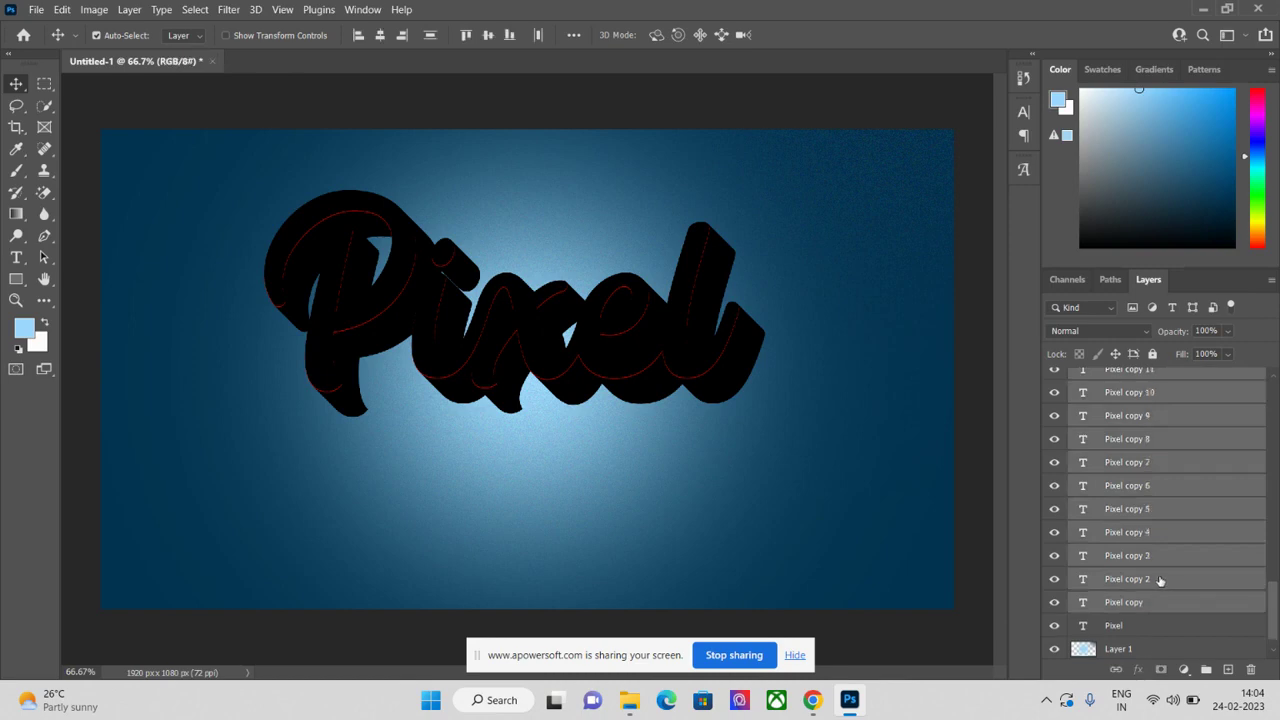
pyautogui.scroll(7, 1155, 573)
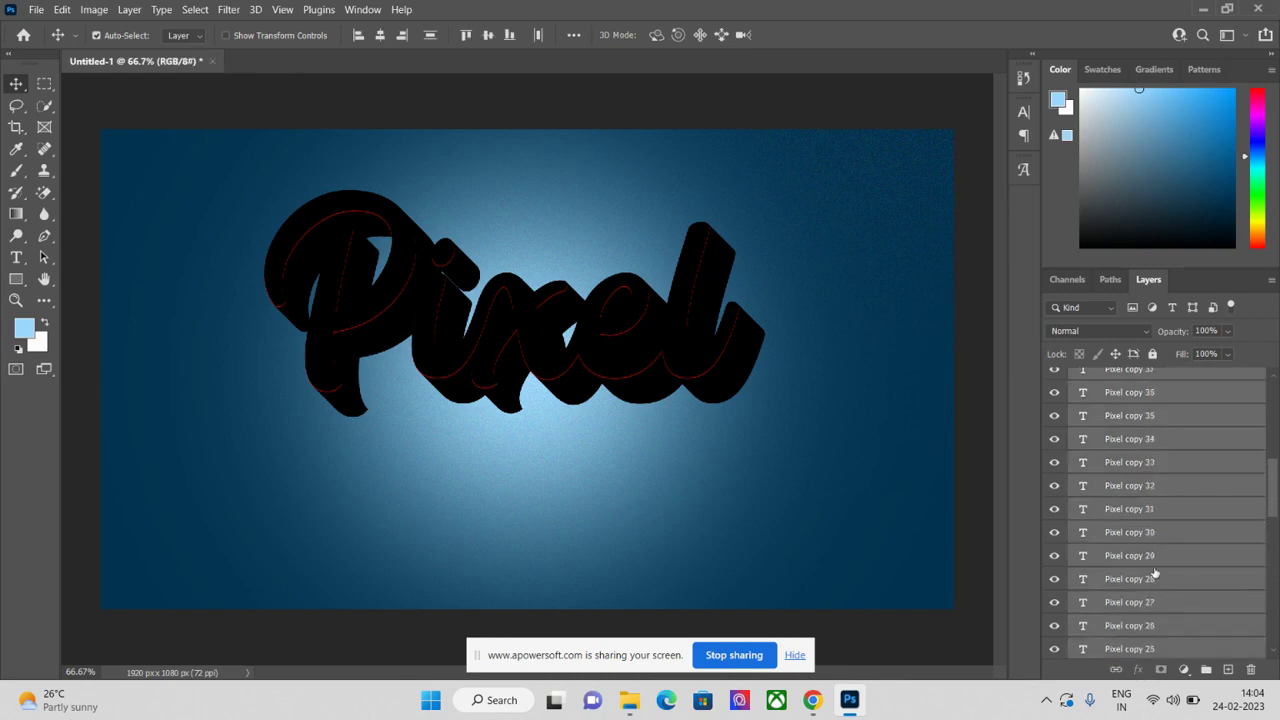
pyautogui.scroll(3, 1150, 560)
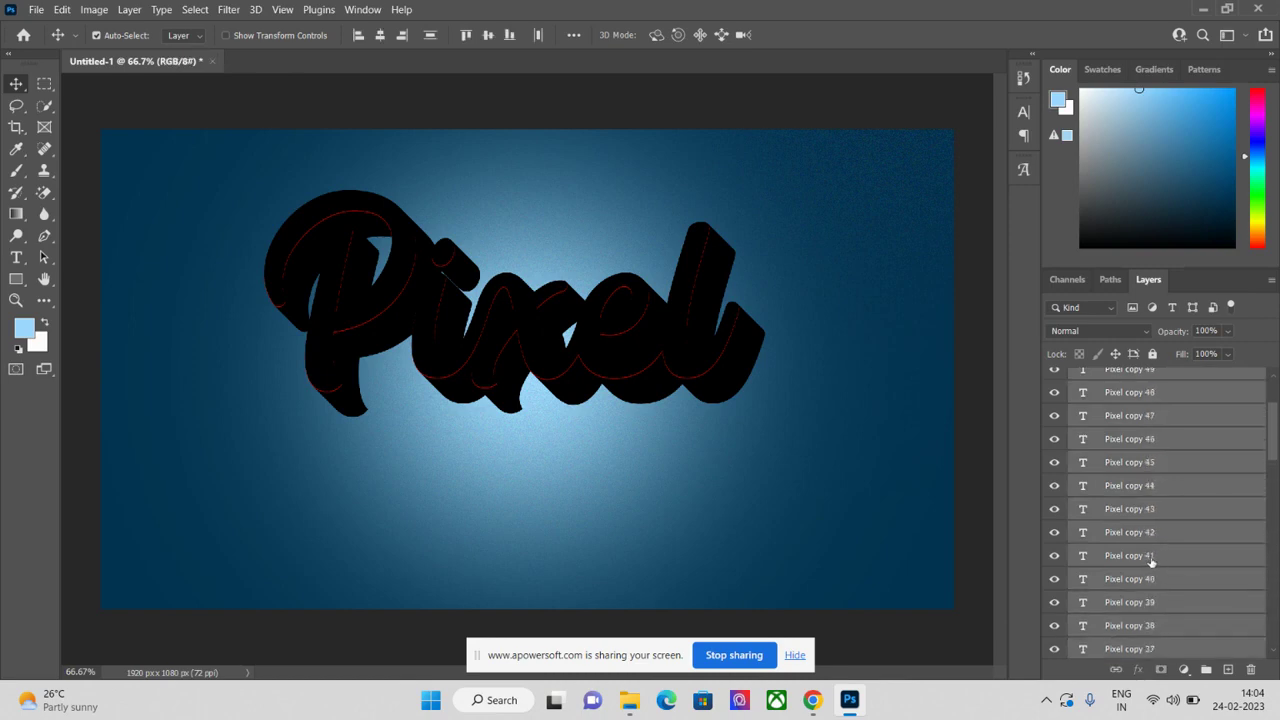
pyautogui.scroll(-15, 1140, 552)
pyautogui.scroll(-5, 1128, 617)
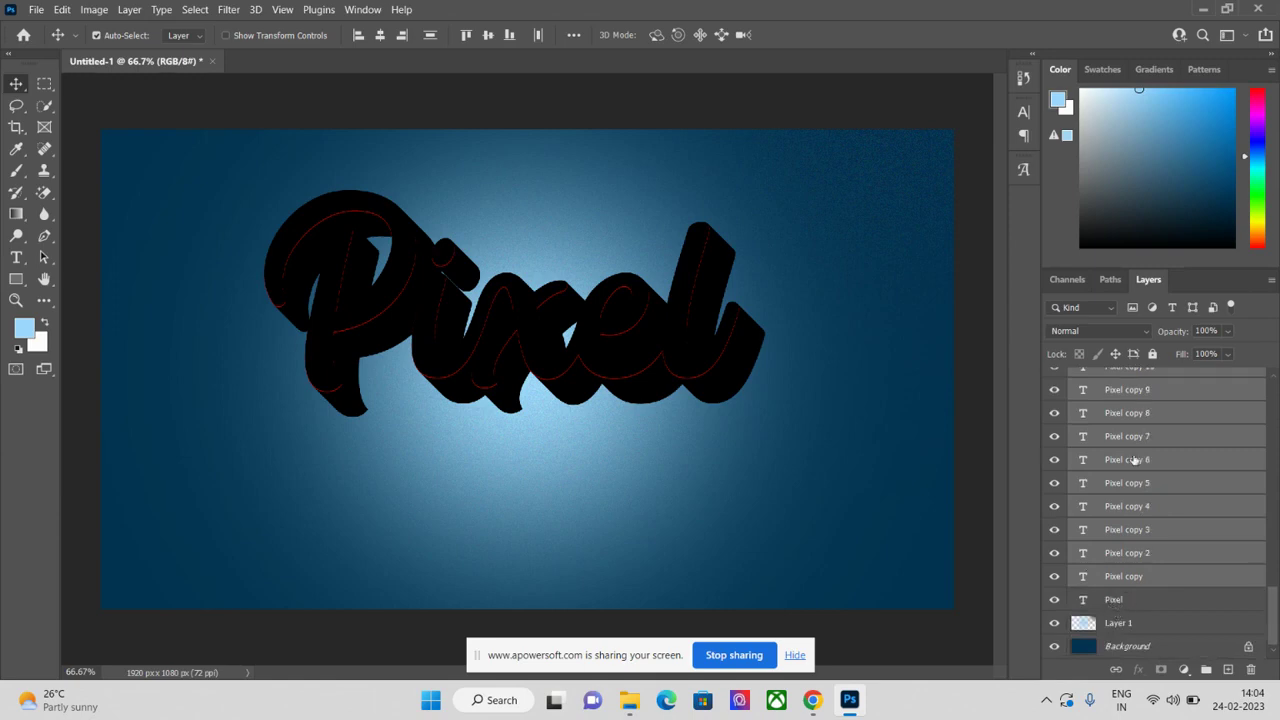
# Paste the copied layer style onto the selected layers from Pixel copy 49 down to Pixel copy
pyautogui.scroll(2, 1140, 532)
pyautogui.scroll(12, 1143, 535)
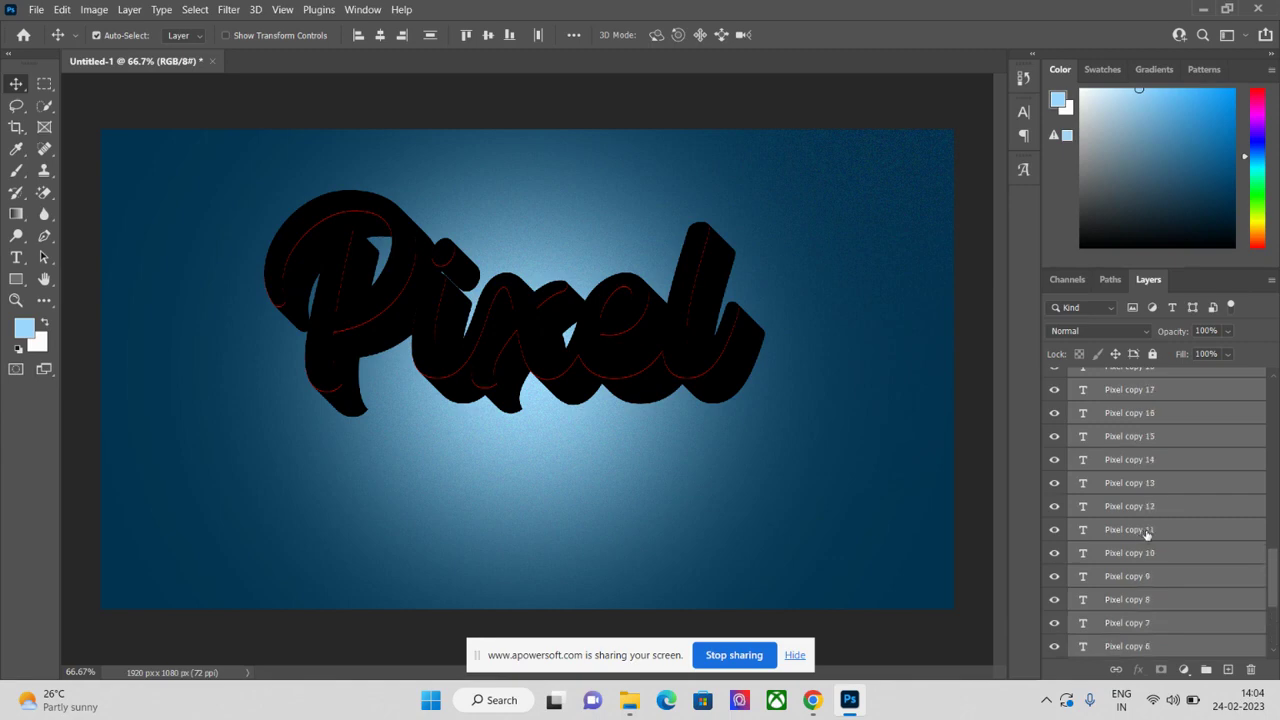
pyautogui.scroll(8, 1140, 535)
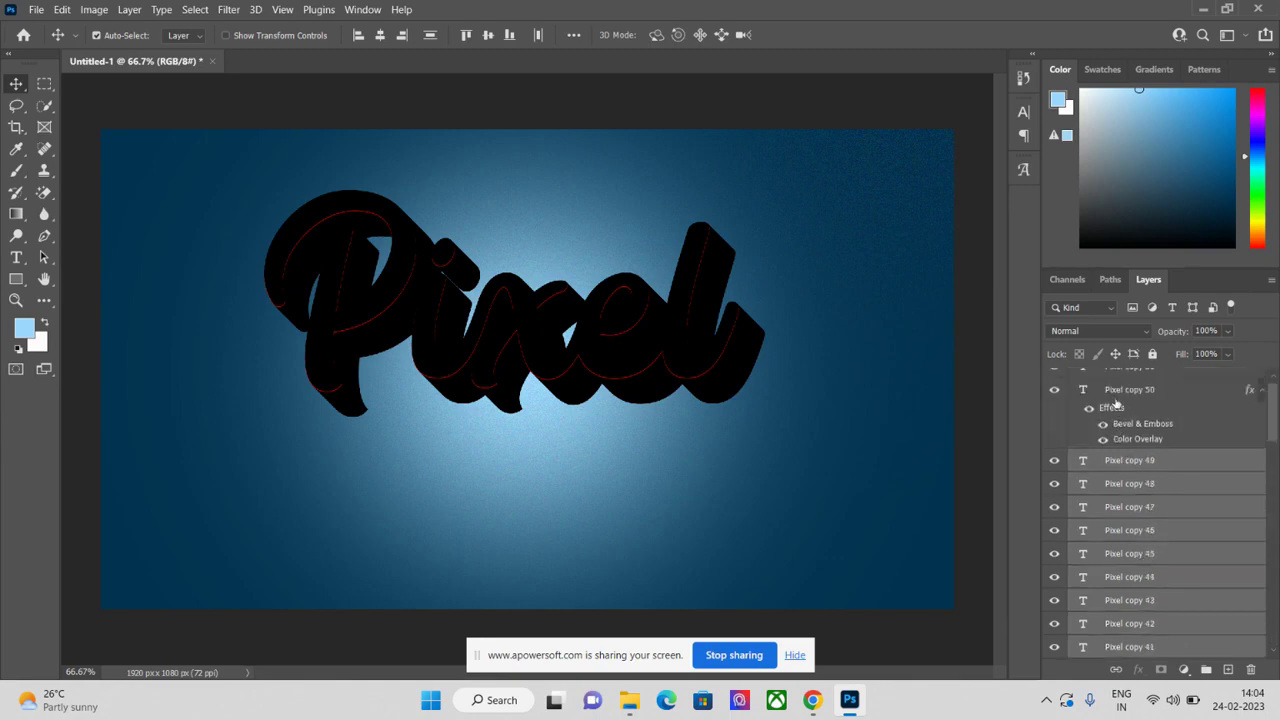
pyautogui.rightClick(1118, 465)
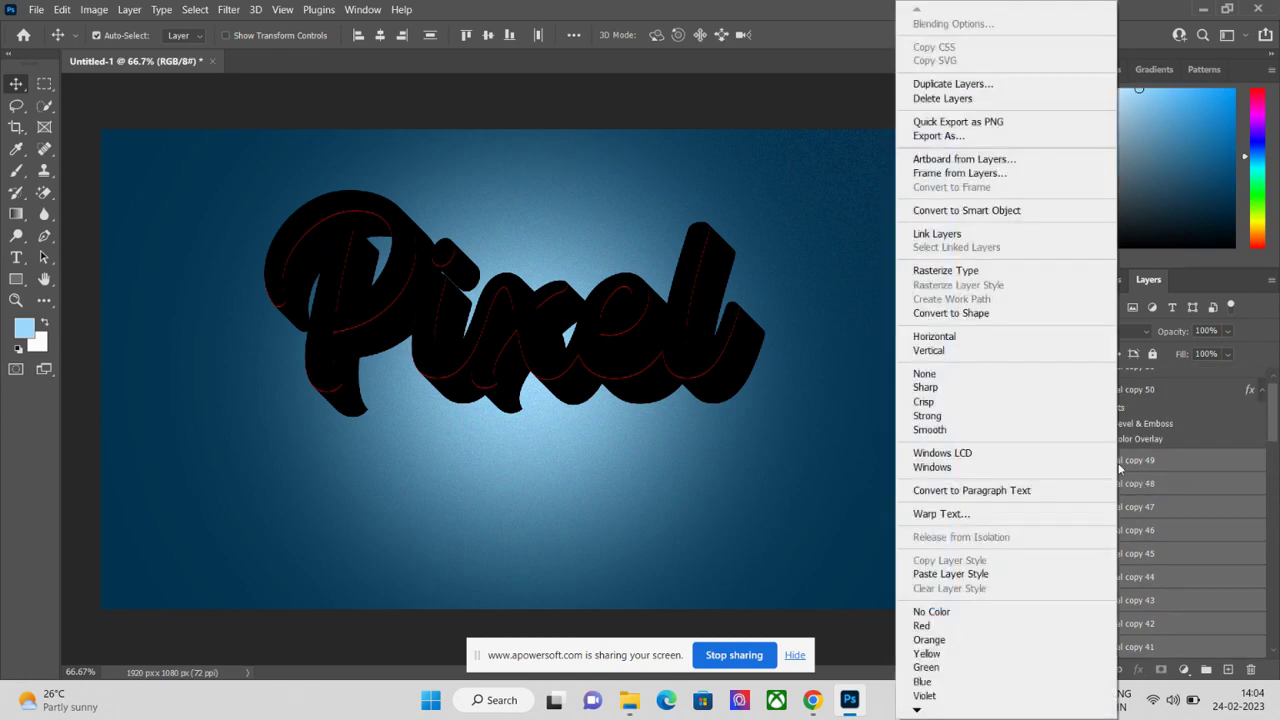
pyautogui.click(951, 574)
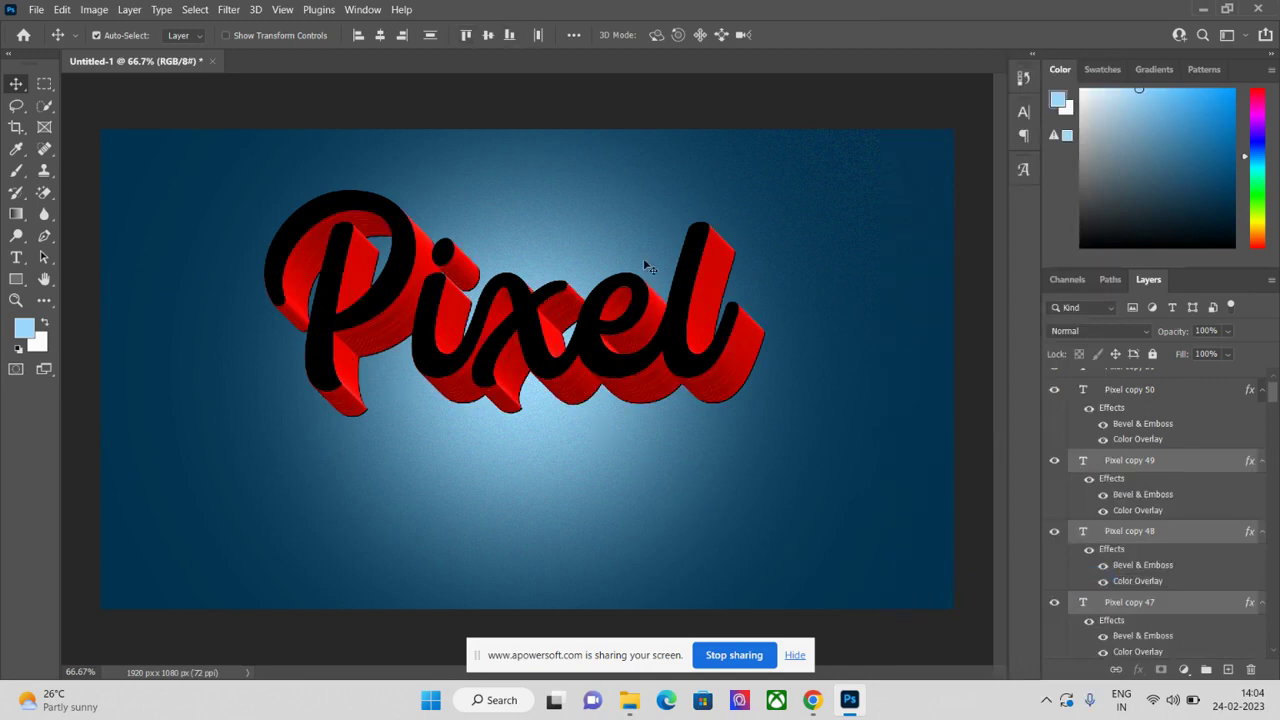
# Add an orange (ff9600) Stroke effect to the Pixel copy 51 layer and set its size to 6 px
pyautogui.scroll(1, 1153, 467)
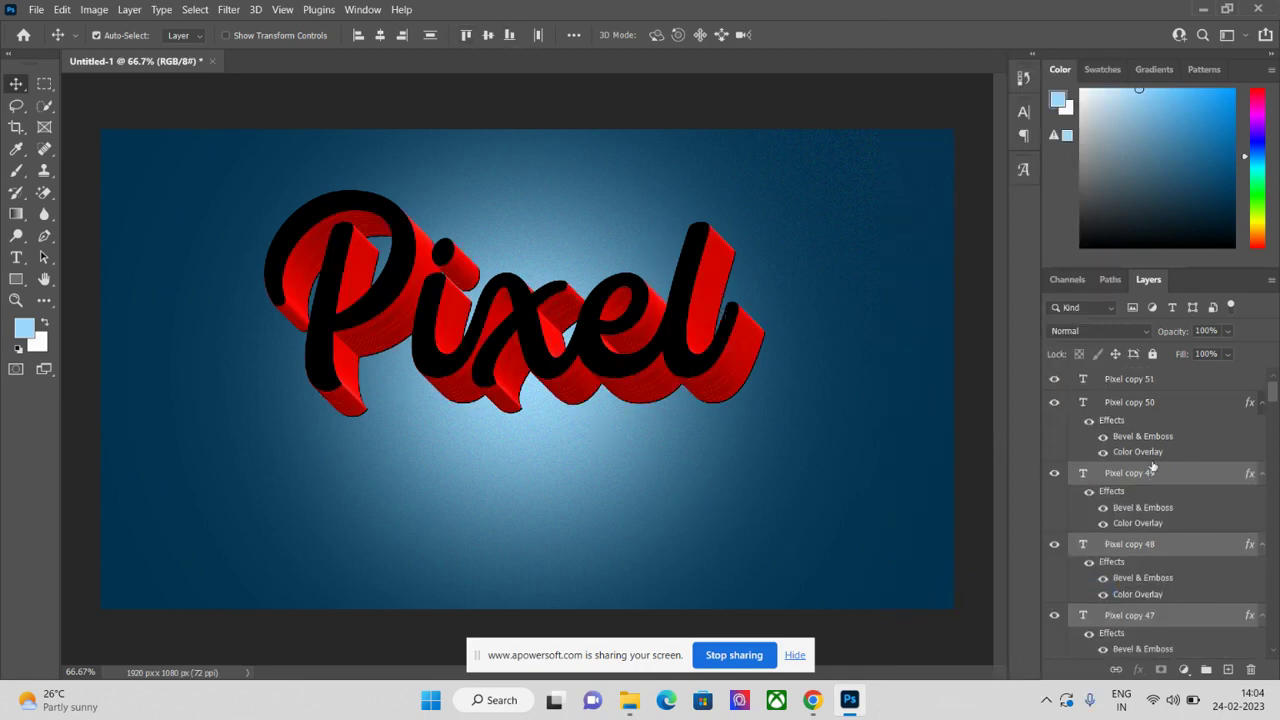
pyautogui.scroll(-3, 1155, 465)
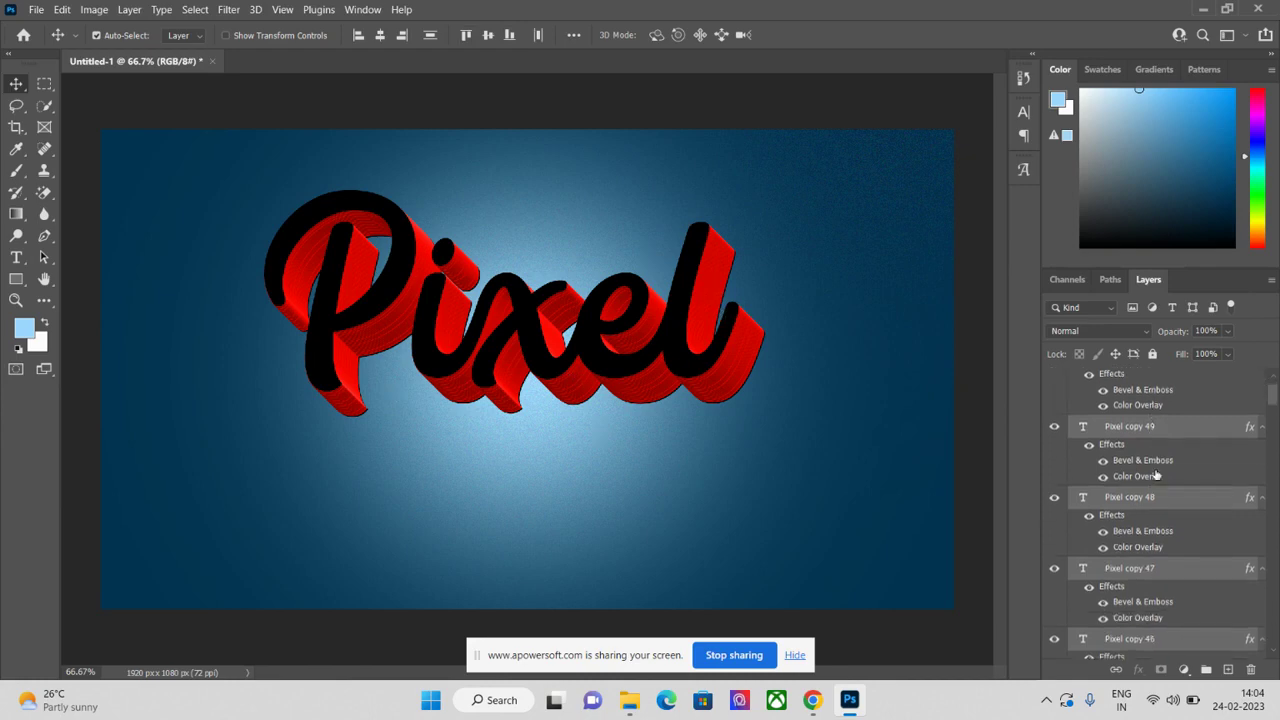
pyautogui.scroll(-20, 1155, 477)
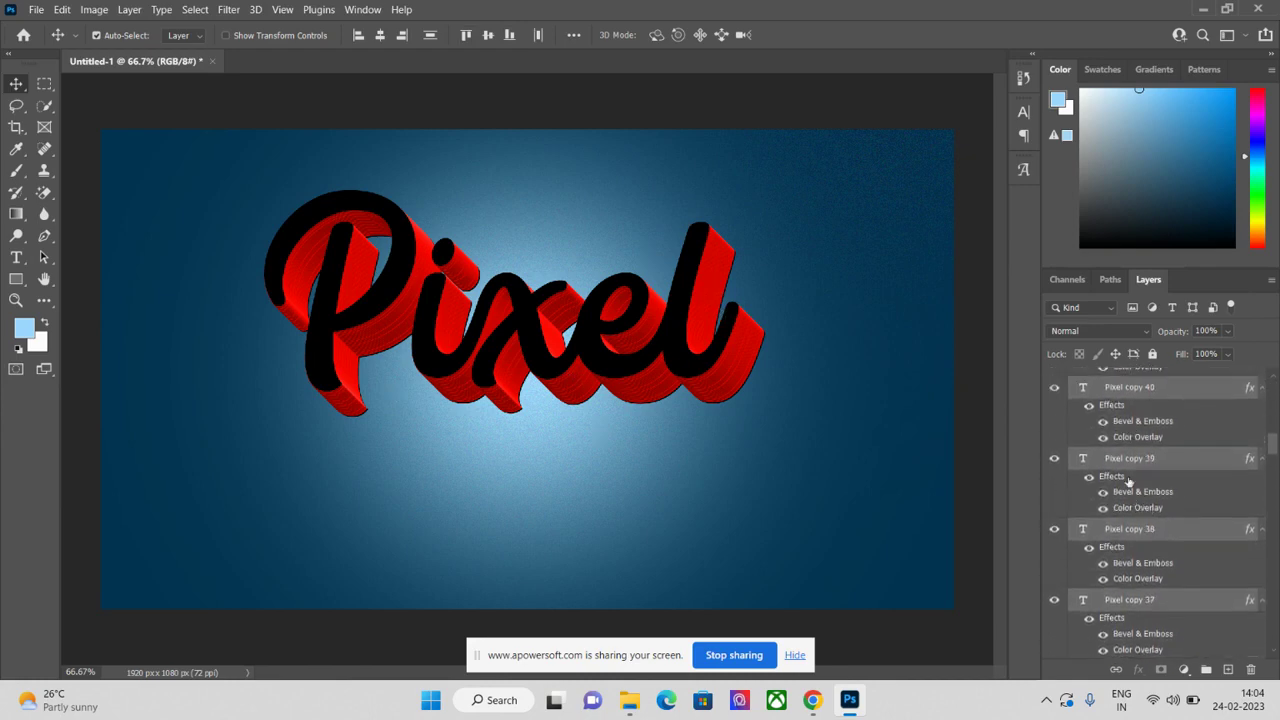
pyautogui.scroll(-18, 1128, 481)
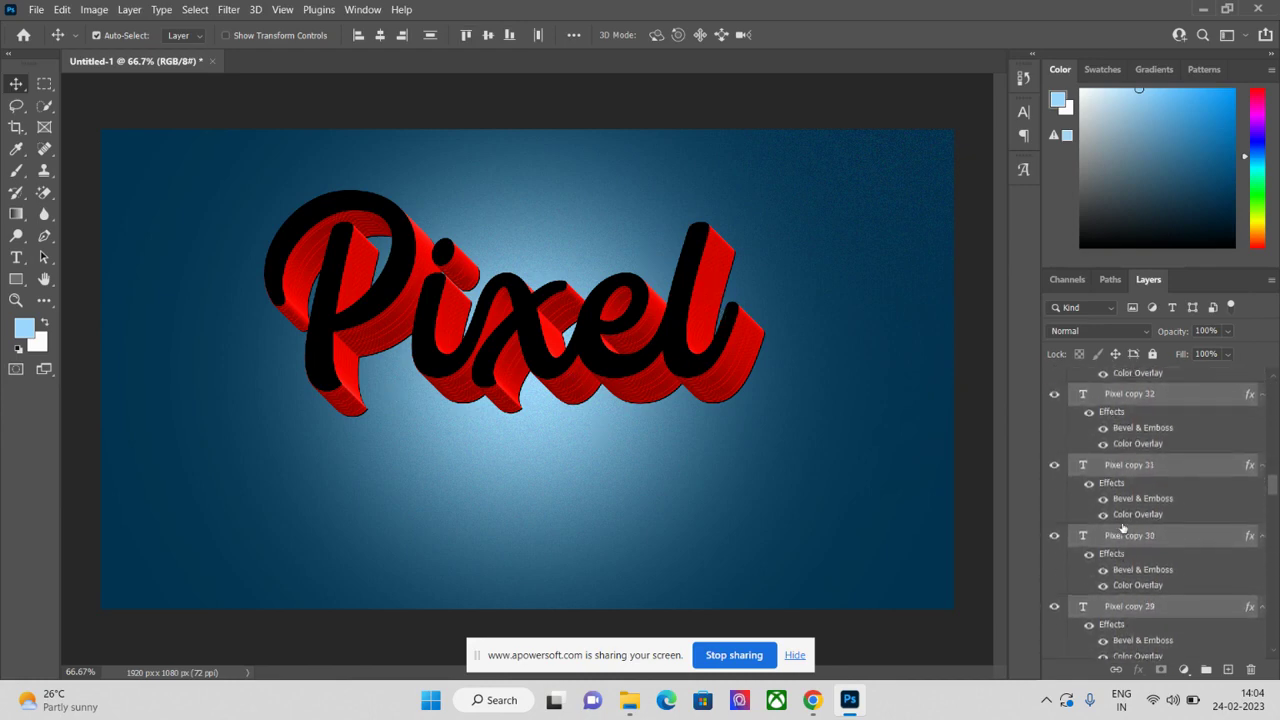
pyautogui.scroll(-9, 1122, 527)
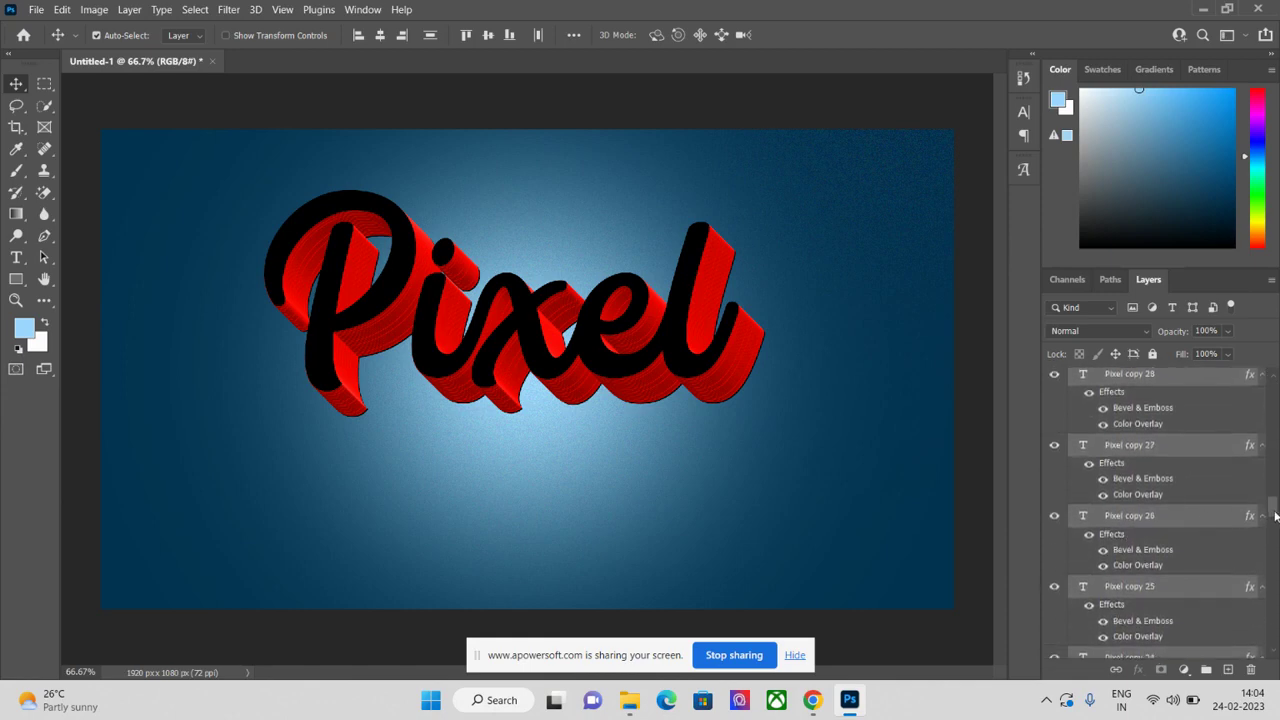
pyautogui.moveTo(1275, 515); pyautogui.dragTo(1276, 390)
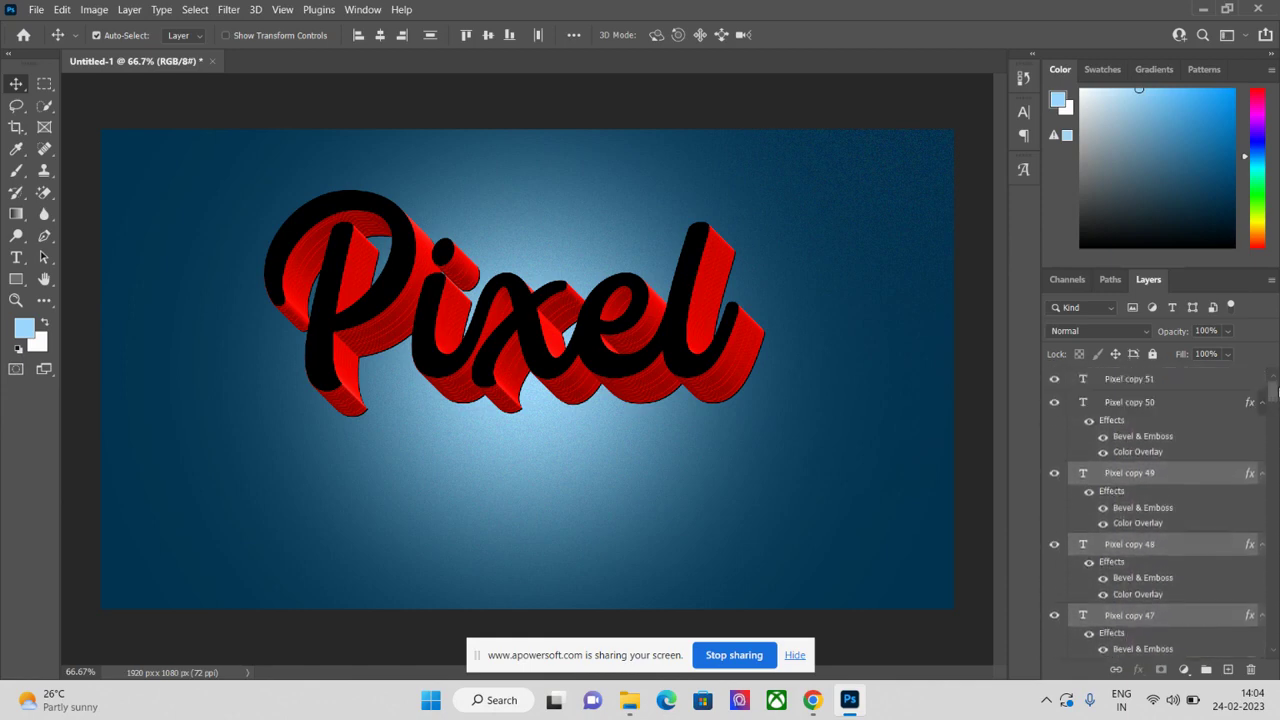
pyautogui.click(1129, 386)
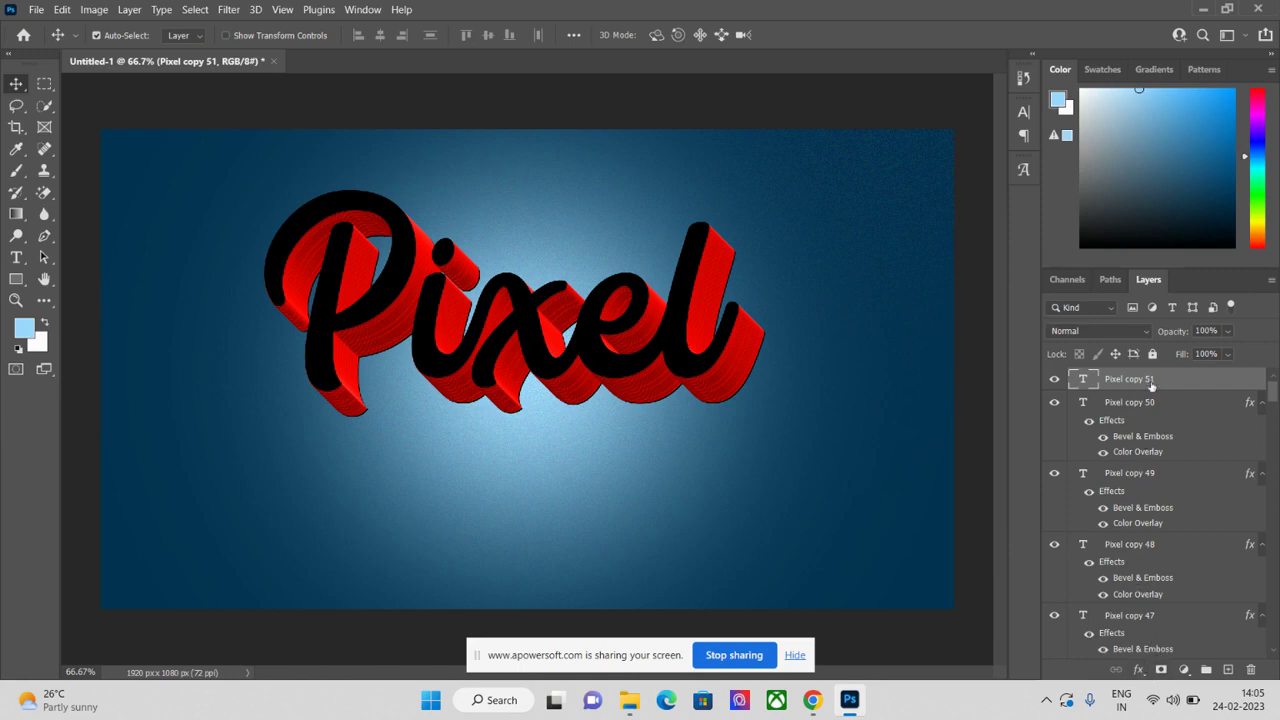
pyautogui.click(1138, 670)
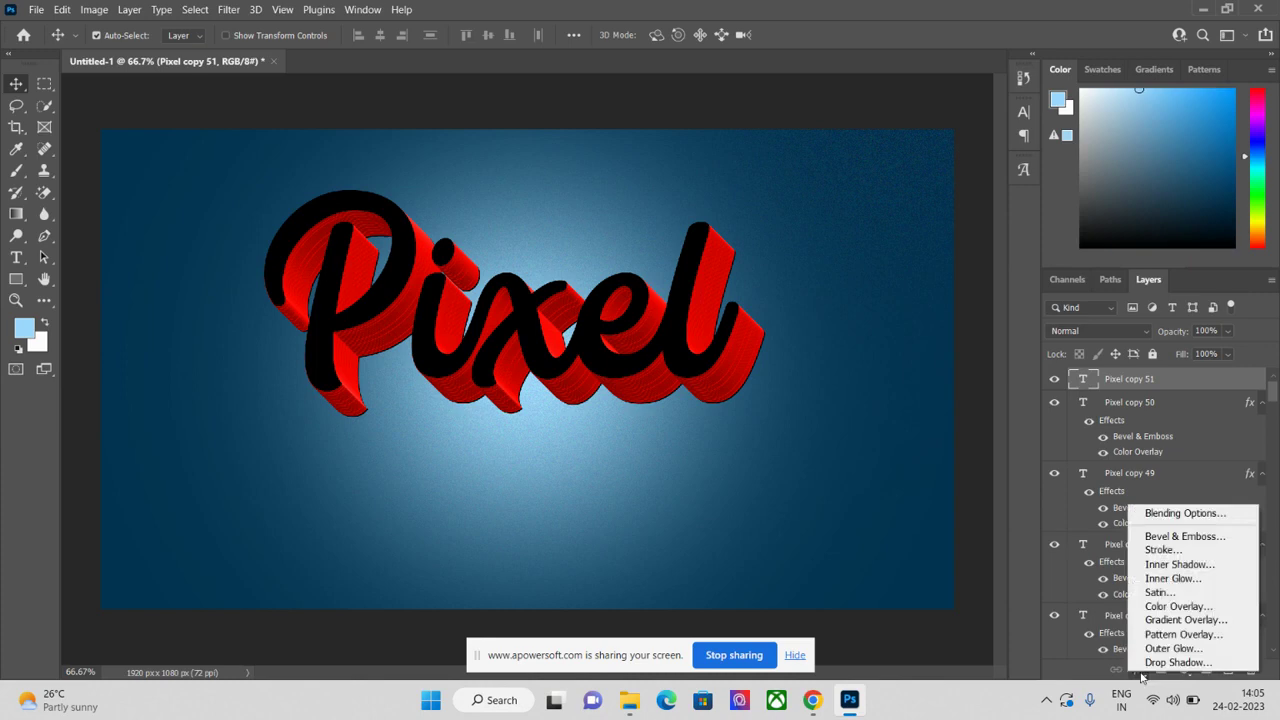
pyautogui.click(1160, 550)
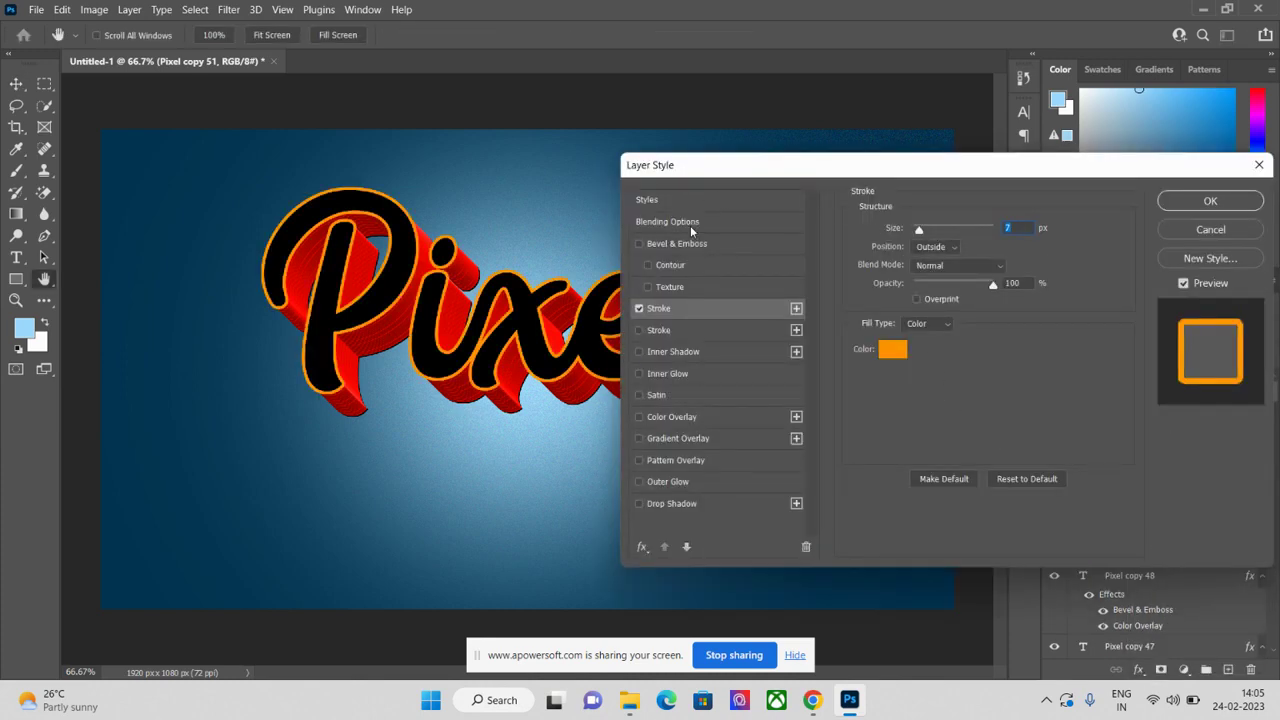
pyautogui.click(896, 353)
pyautogui.moveTo(645, 420)
pyautogui.mouseDown()
pyautogui.moveTo(646, 357)
pyautogui.moveTo(640, 425)
pyautogui.moveTo(697, 329)
pyautogui.moveTo(757, 306)
pyautogui.mouseUp()
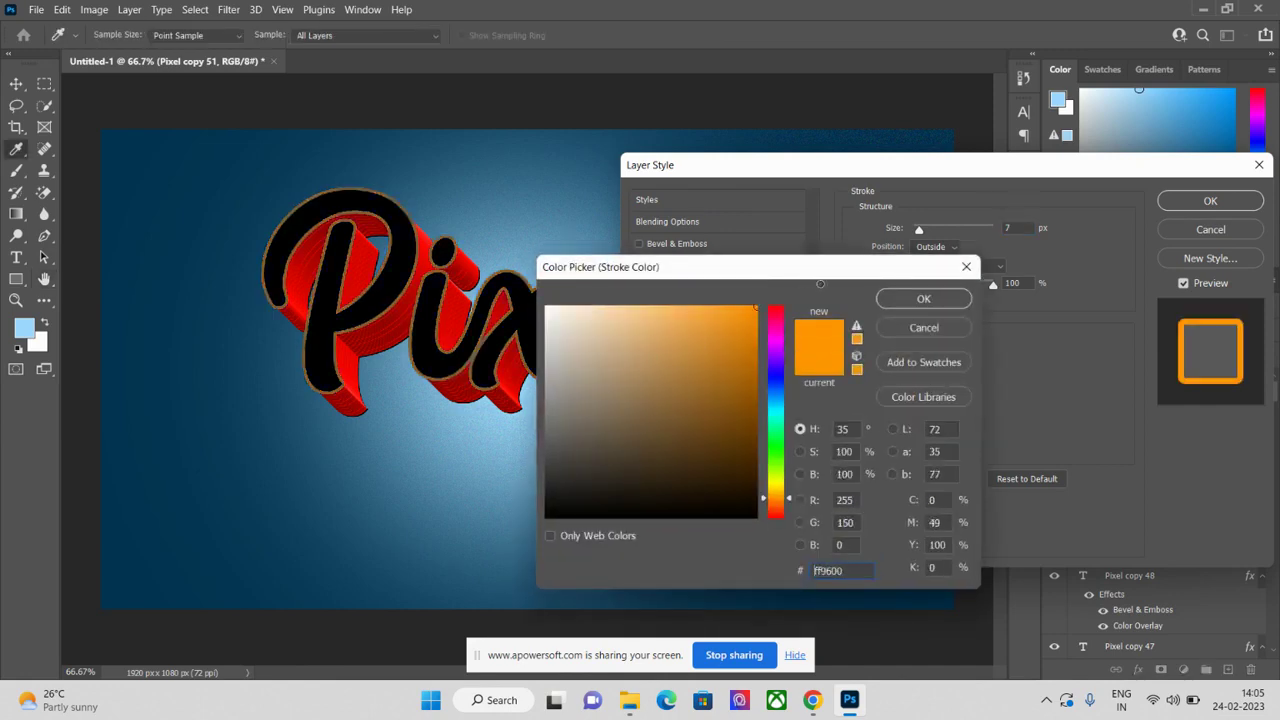
pyautogui.click(921, 300)
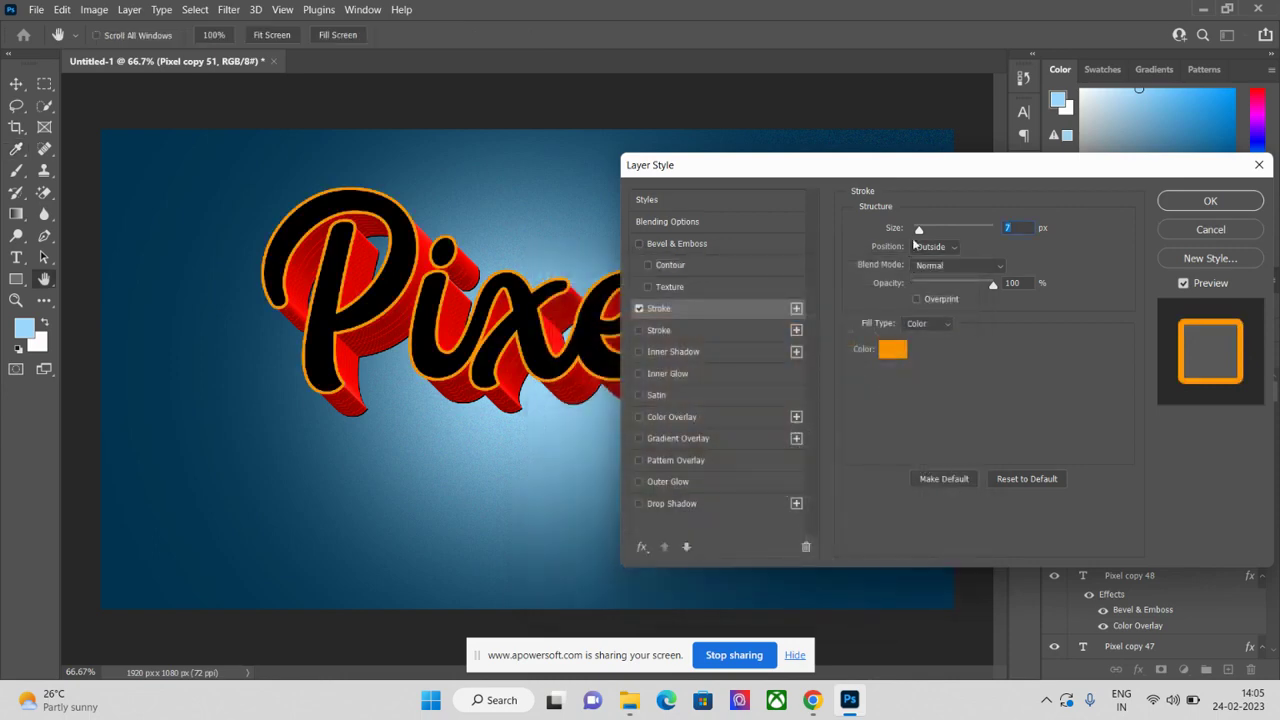
pyautogui.moveTo(920, 231); pyautogui.dragTo(920, 231)
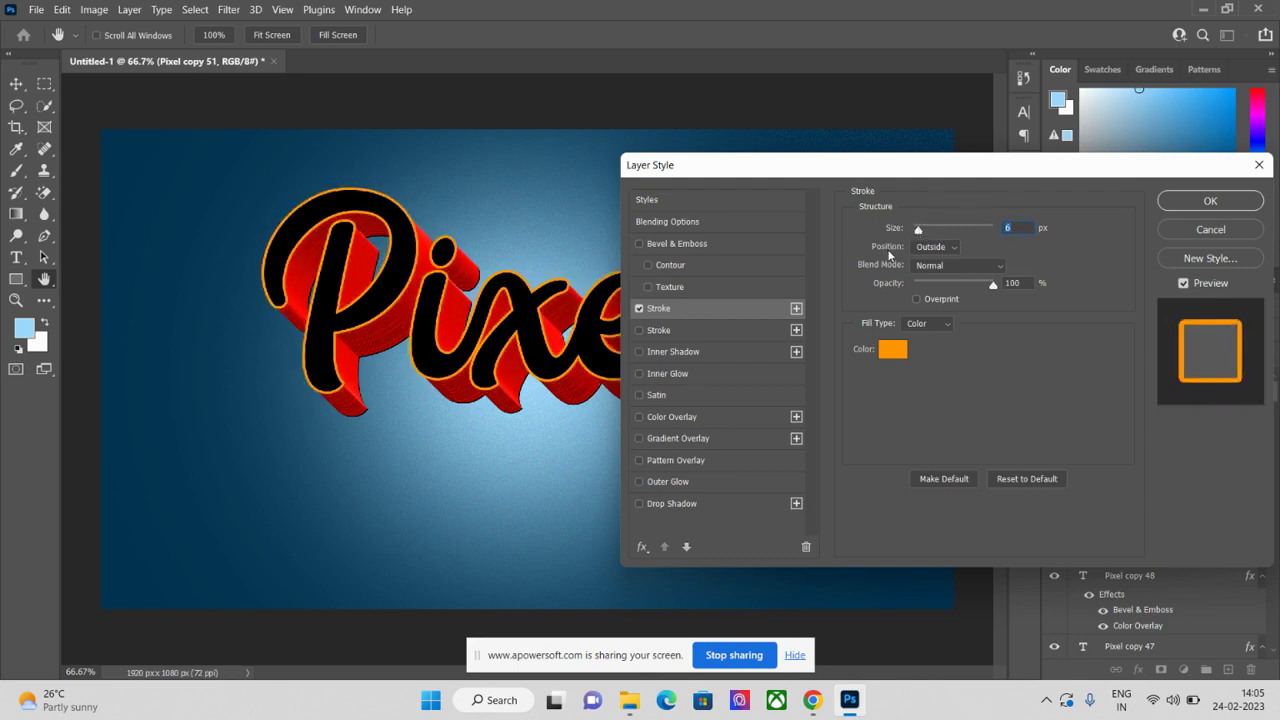
# Try the Inside position for the stroke, then restore it to Outside
pyautogui.click(925, 250)
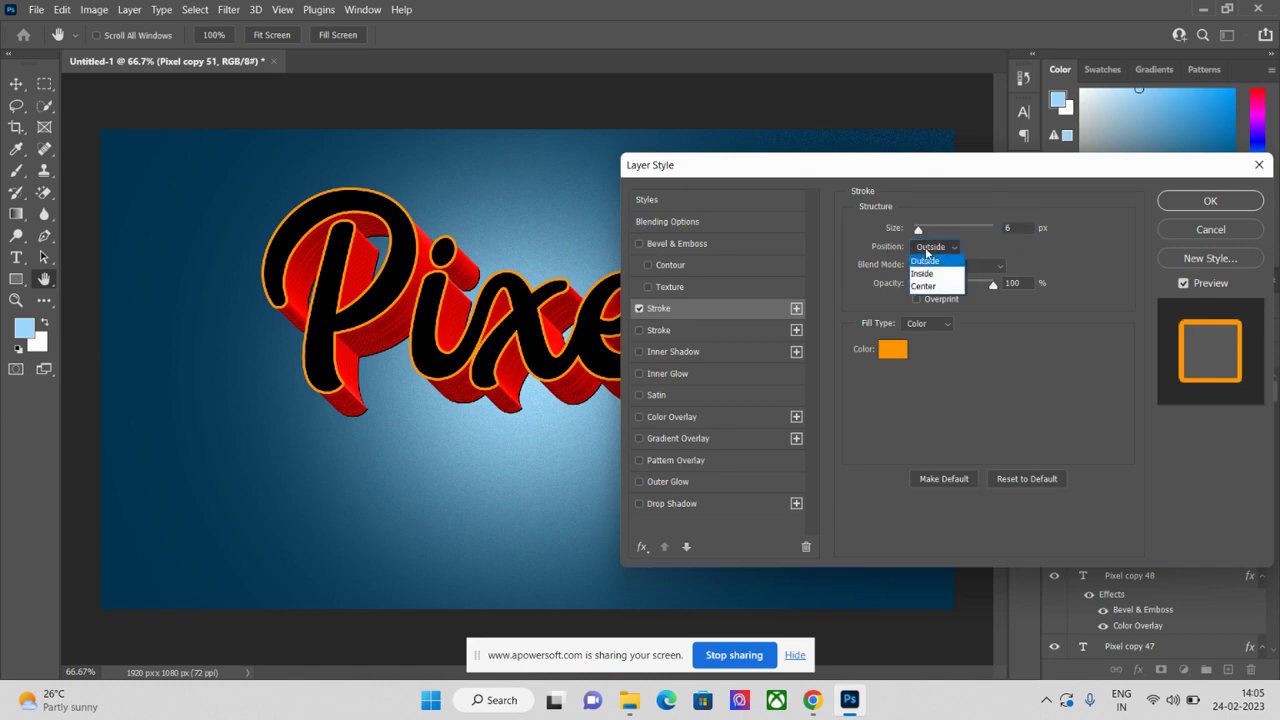
pyautogui.click(922, 273)
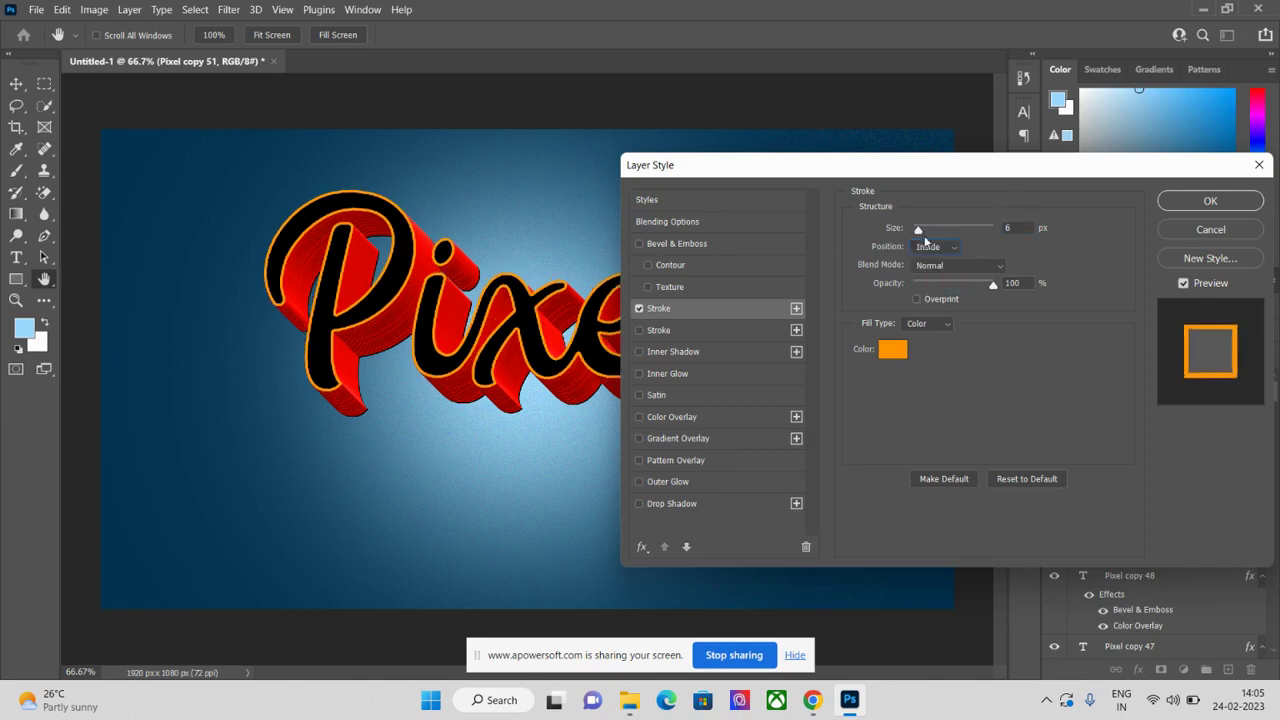
pyautogui.click(919, 250)
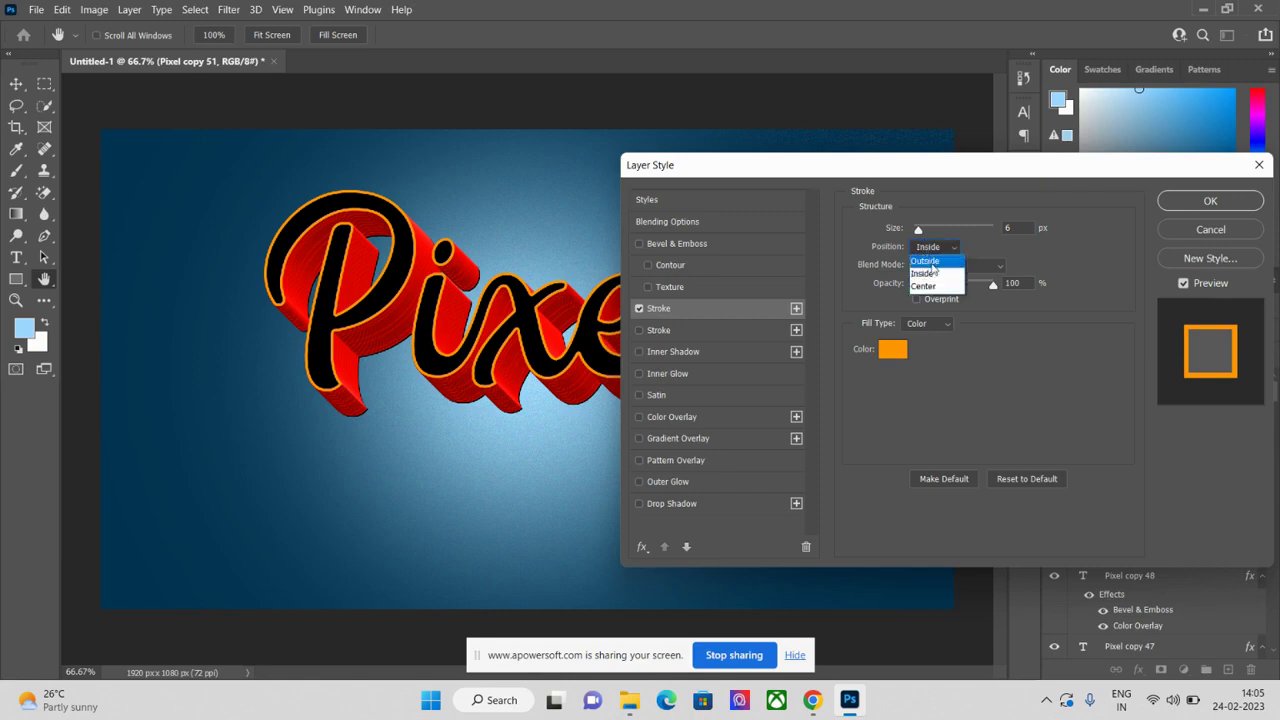
pyautogui.click(928, 262)
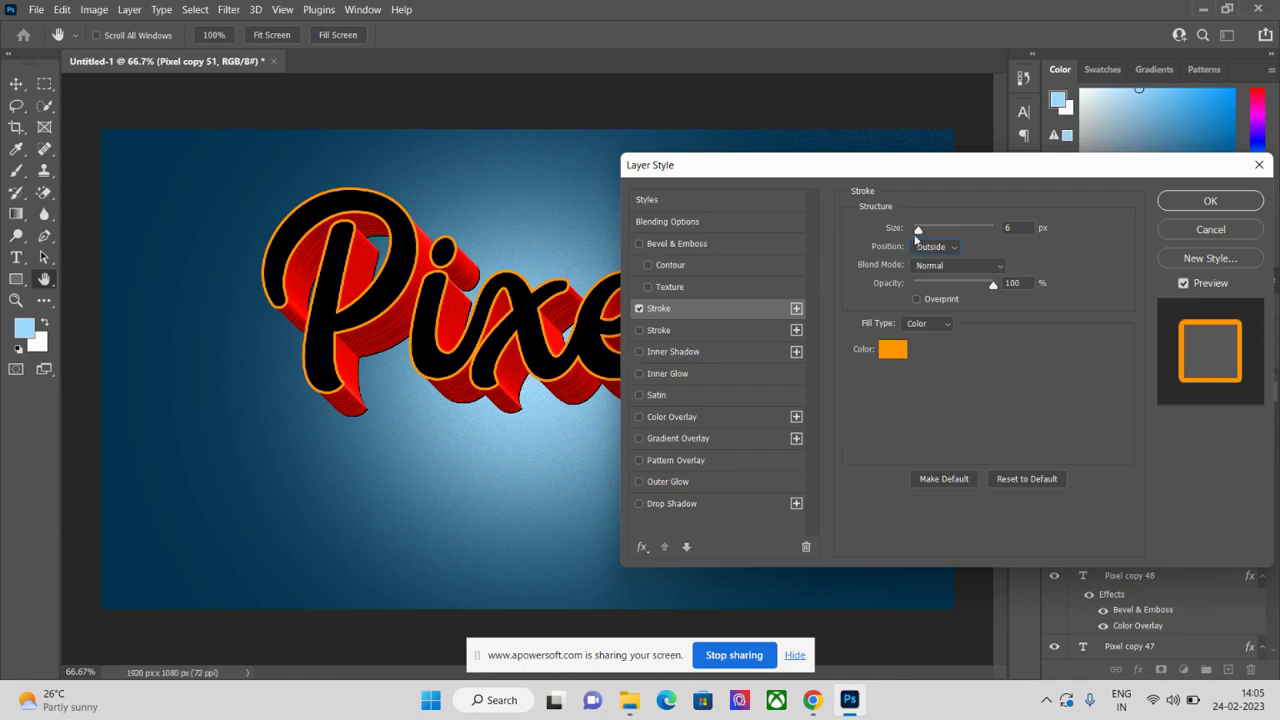
# Add an Inner Shadow effect to Pixel copy 51 with the Overlay blend mode
pyautogui.click(679, 353)
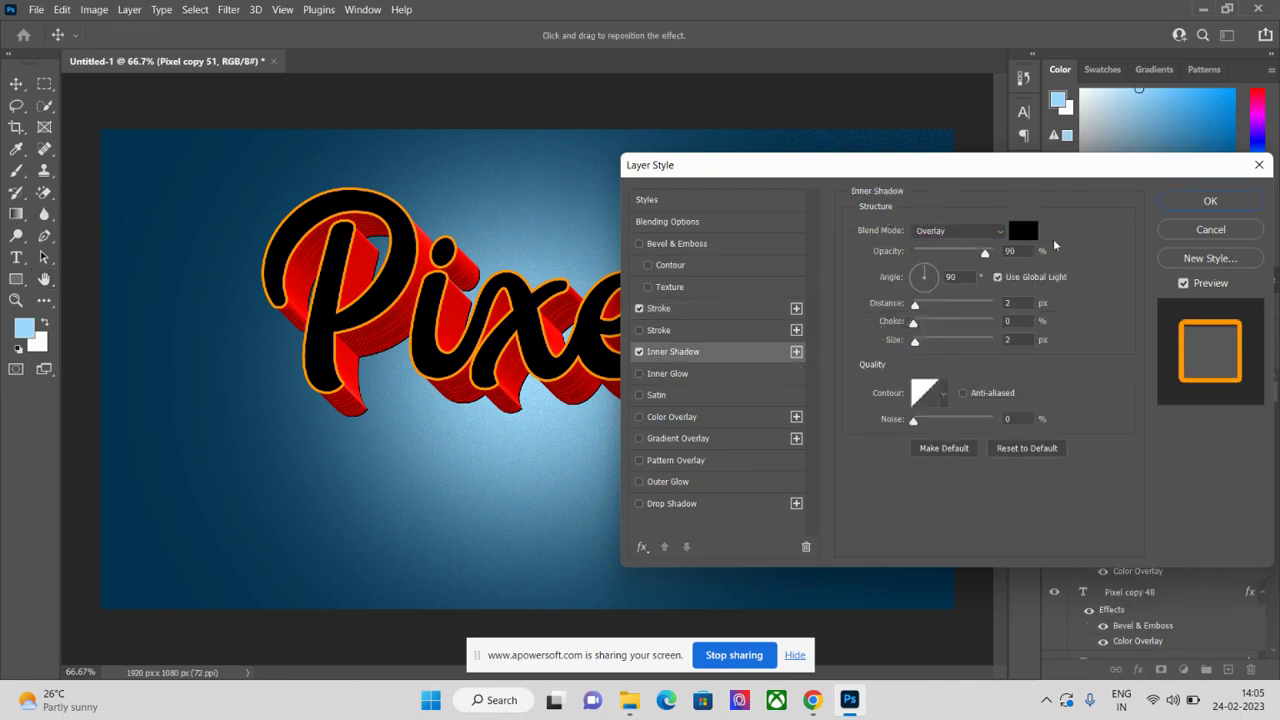
pyautogui.click(938, 236)
pyautogui.click(938, 236)
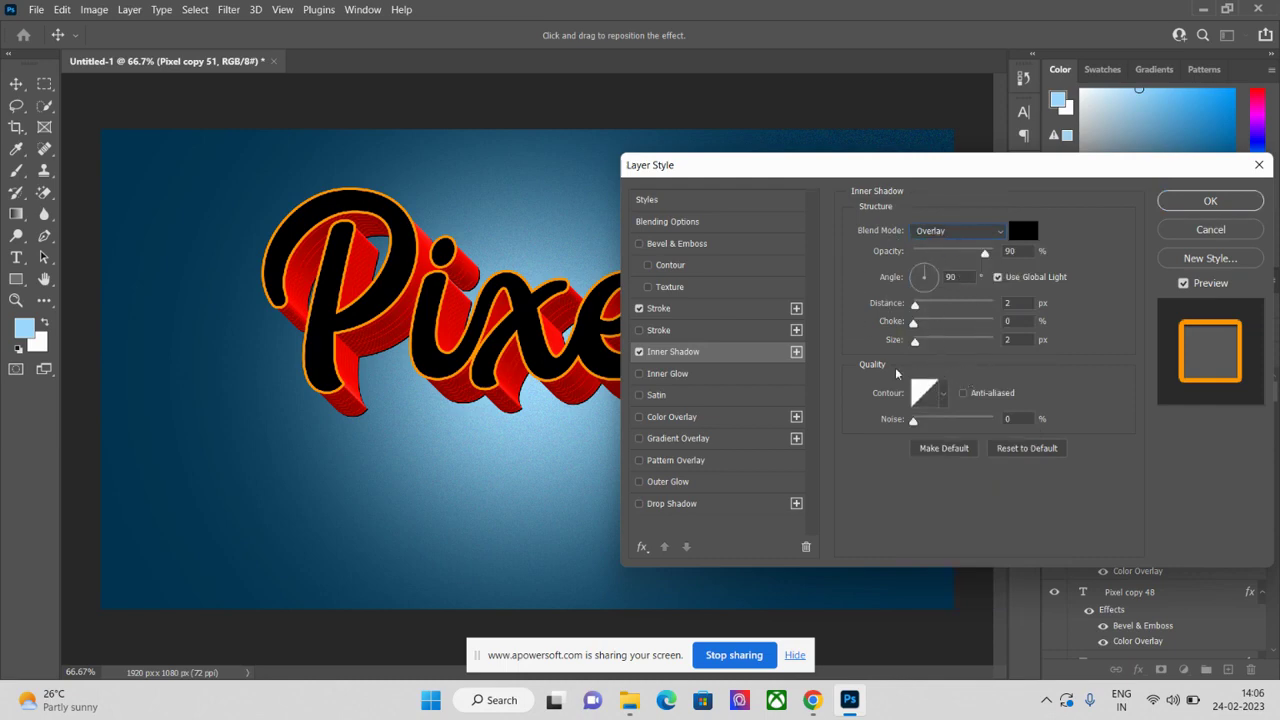
# Add a Gradient Overlay to Pixel copy 51 with orange (ffa303) as the gradient's starting colour stop
pyautogui.click(677, 443)
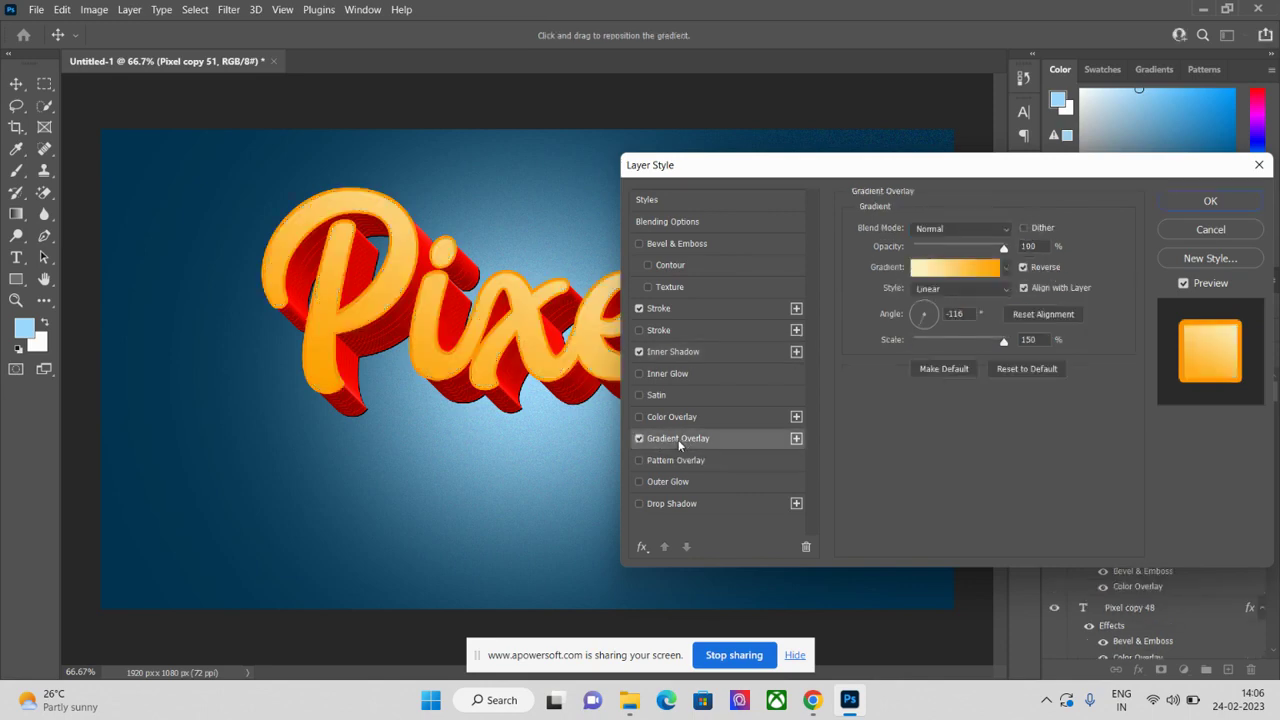
pyautogui.click(957, 276)
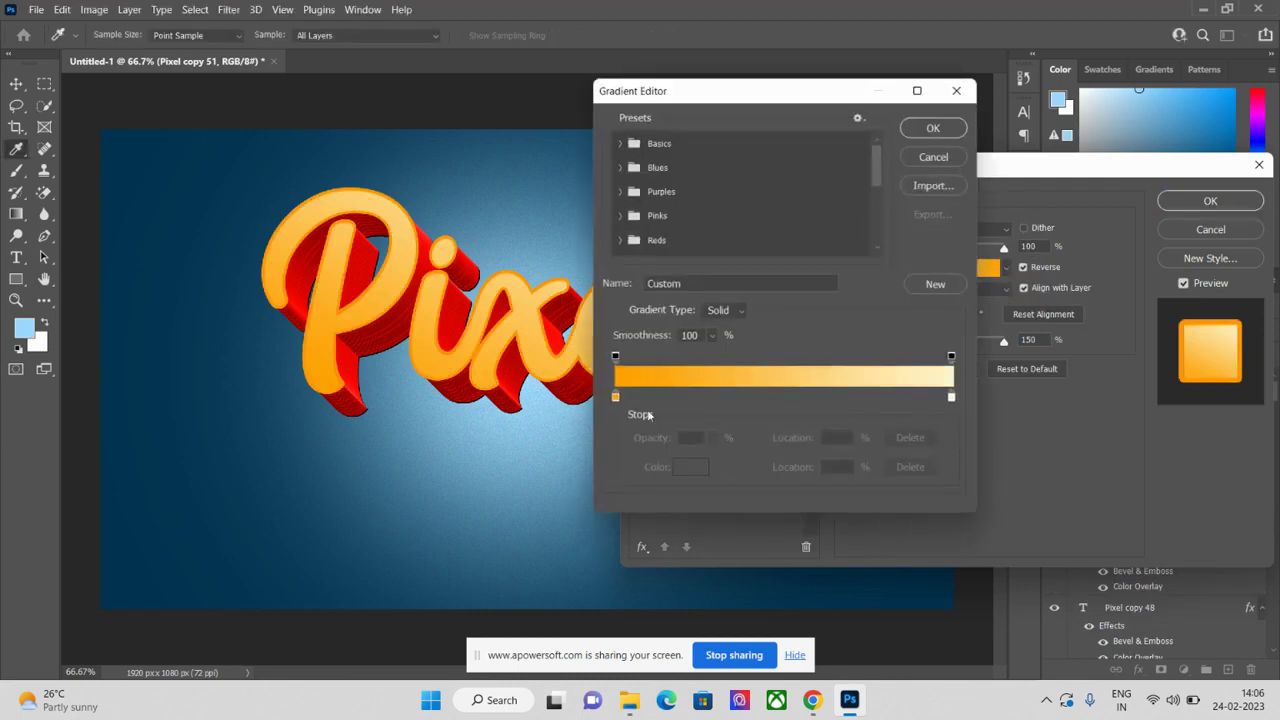
pyautogui.click(615, 397)
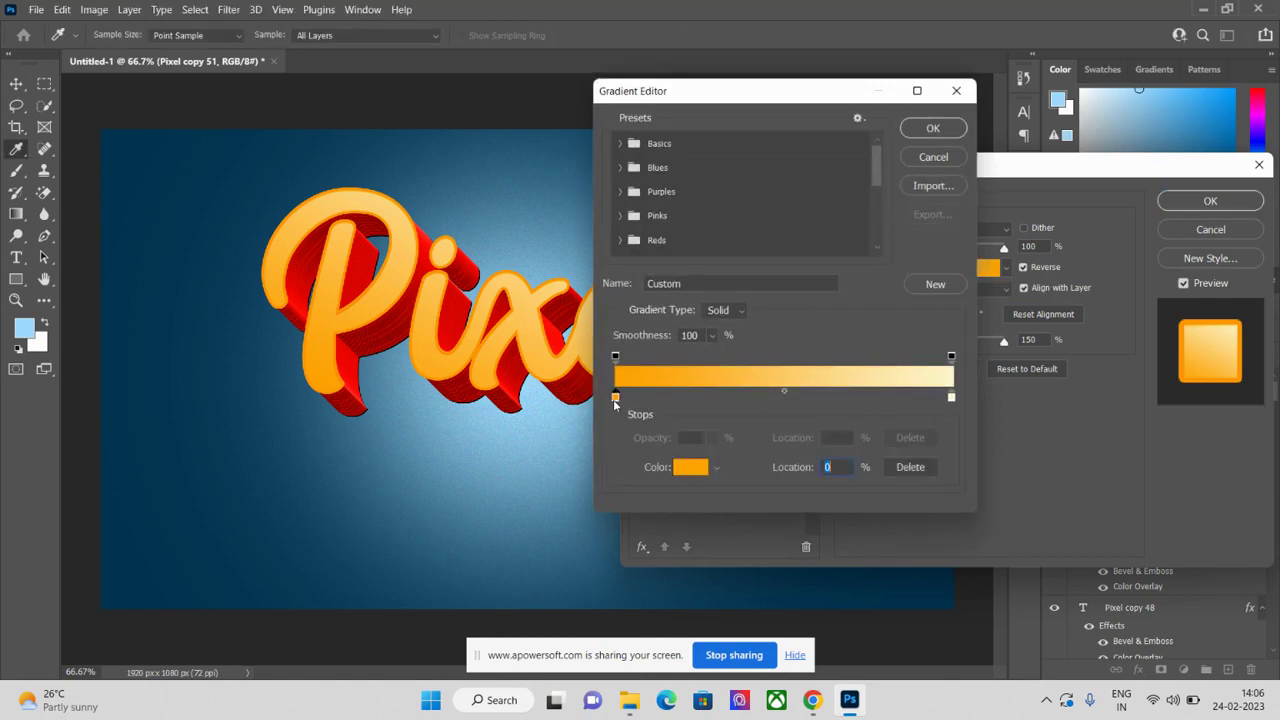
pyautogui.click(688, 470)
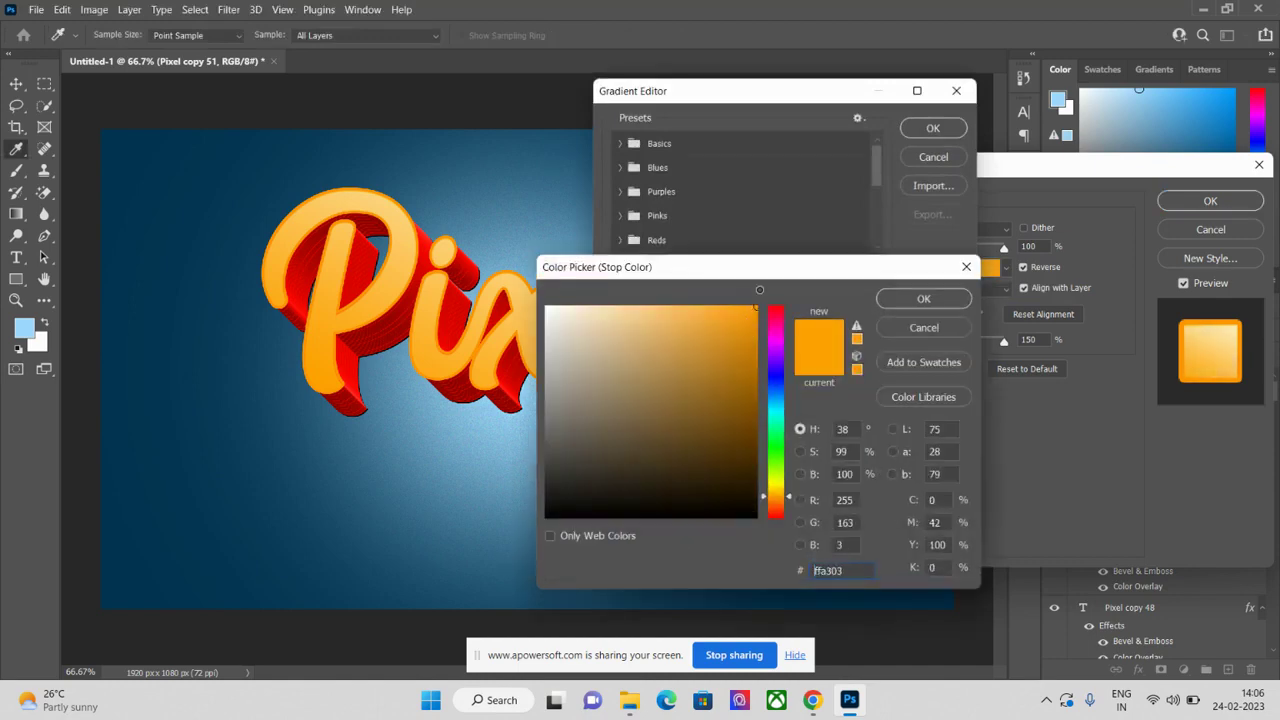
pyautogui.click(921, 298)
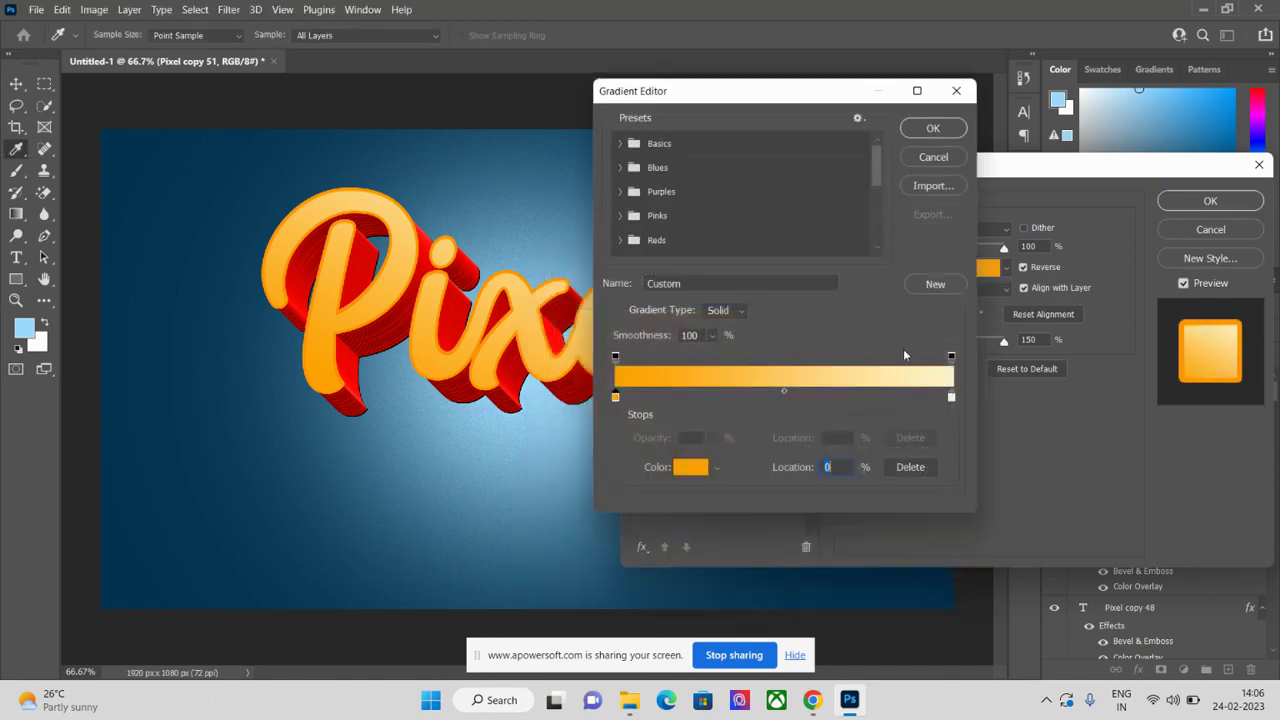
# Change the gradient's end colour stop from cream to a light orange and accept the gradient
pyautogui.click(951, 399)
pyautogui.click(690, 467)
pyautogui.moveTo(668, 336); pyautogui.dragTo(679, 306)
pyautogui.moveTo(770, 490); pyautogui.dragTo(770, 495)
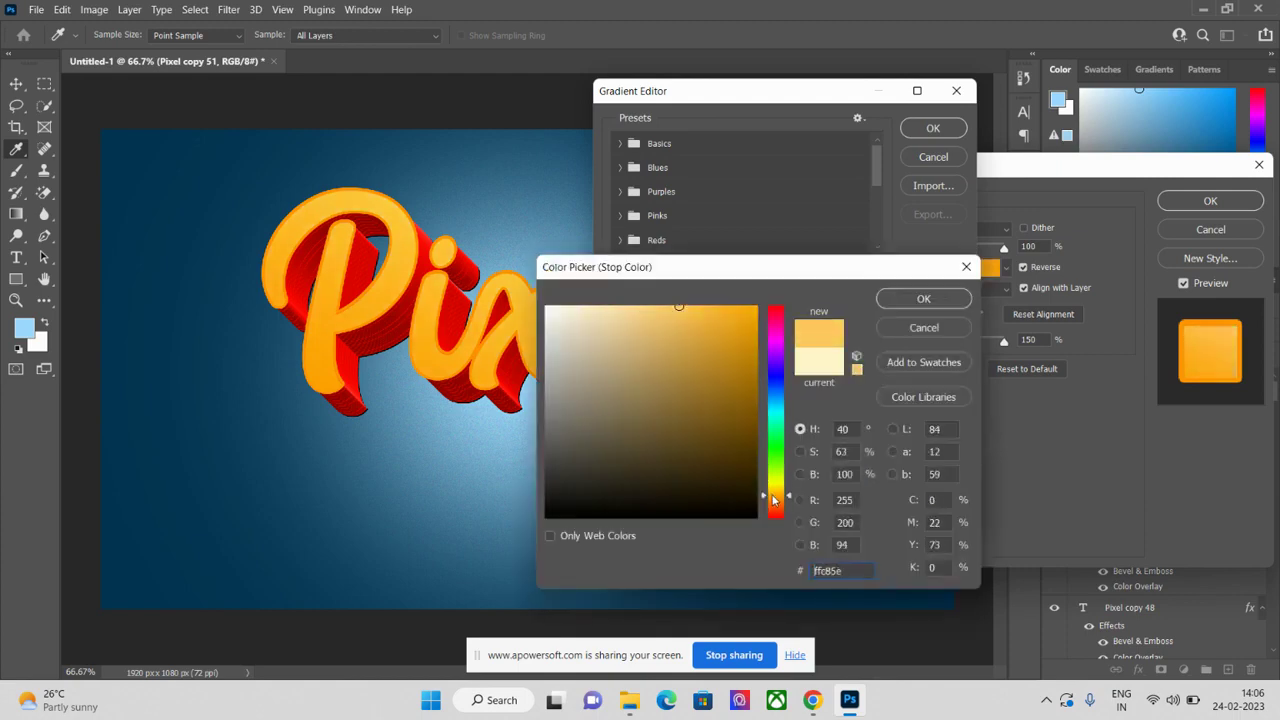
pyautogui.click(656, 306)
pyautogui.click(911, 300)
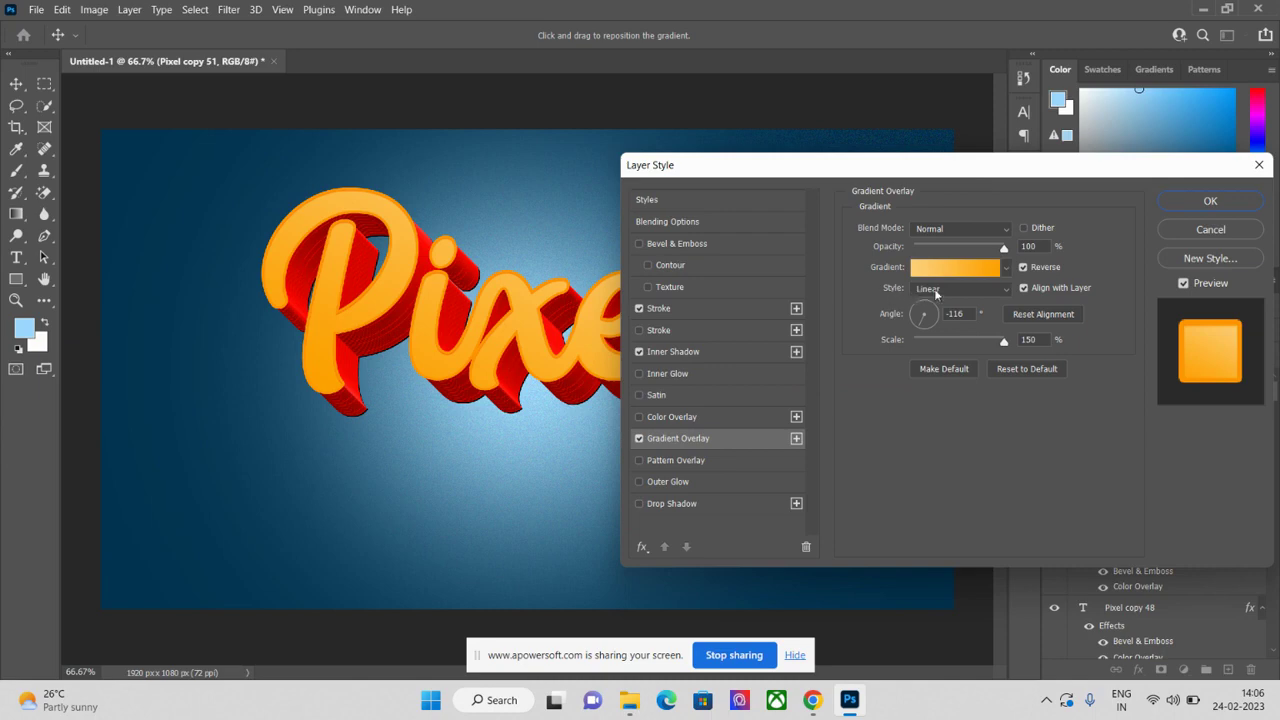
# Try the Radial and Angle styles for the Gradient Overlay, then restore the Linear style
pyautogui.click(937, 292)
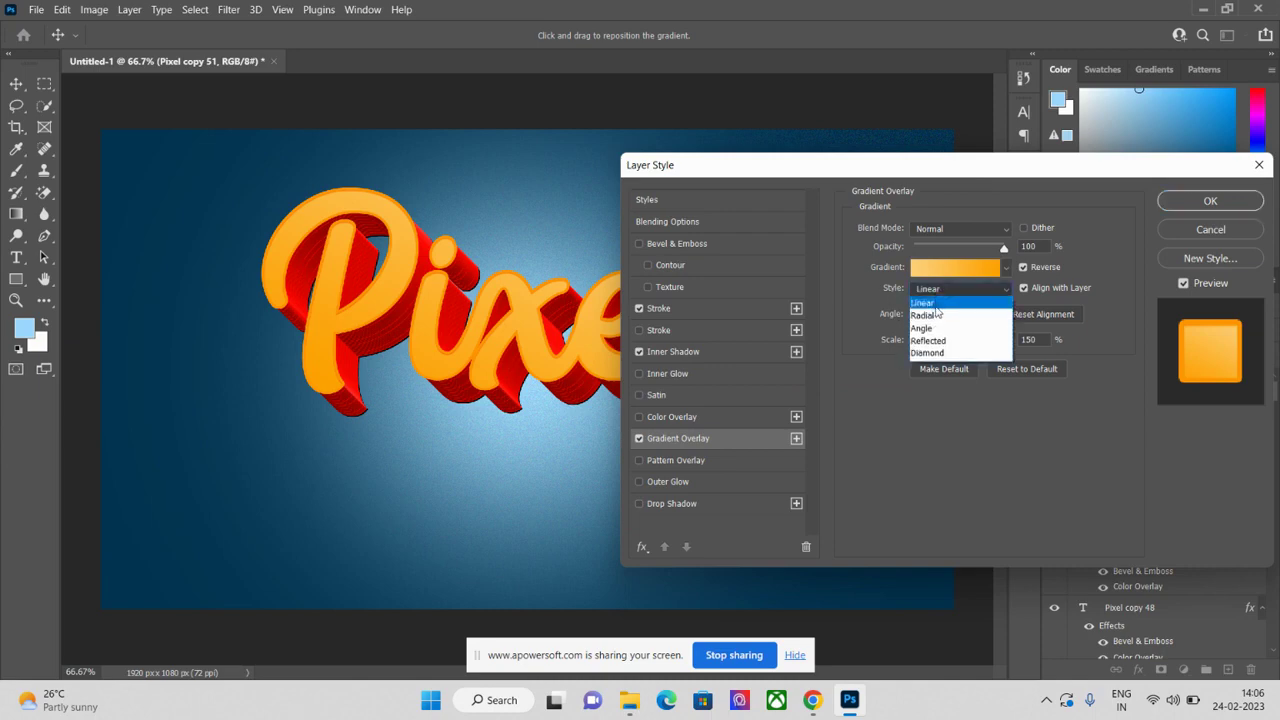
pyautogui.click(930, 315)
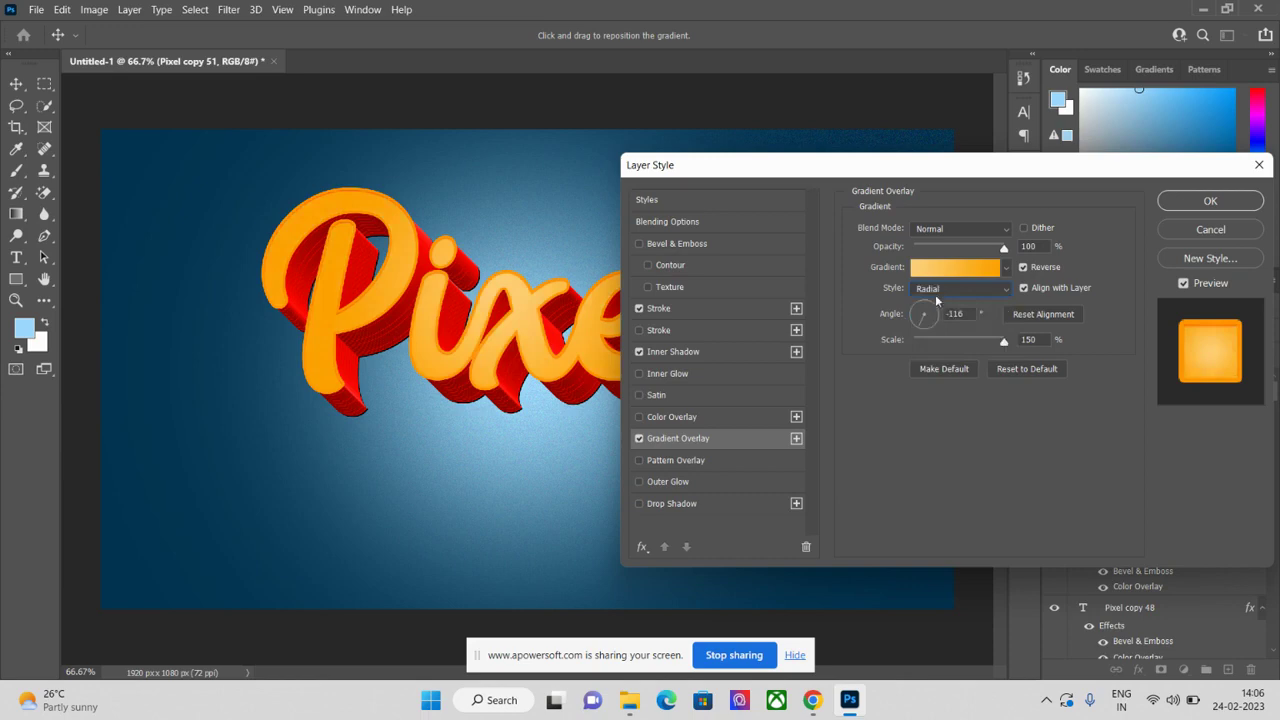
pyautogui.click(938, 294)
pyautogui.click(930, 328)
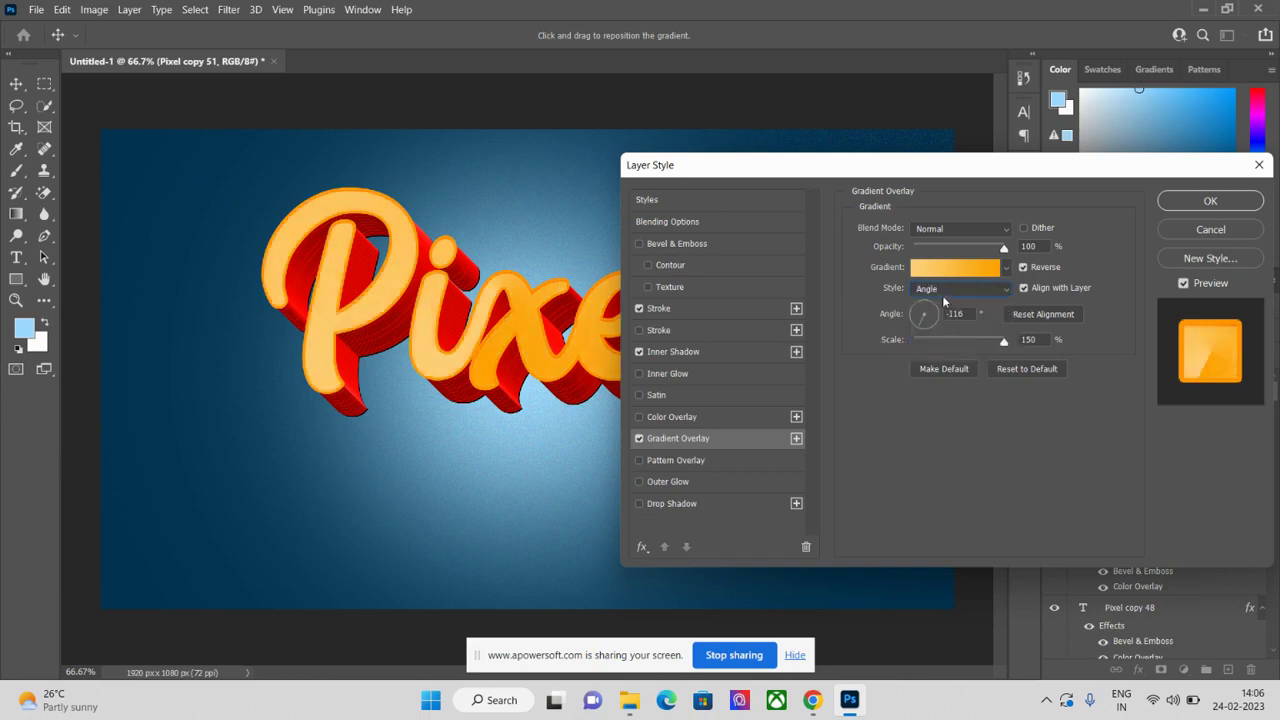
pyautogui.click(940, 294)
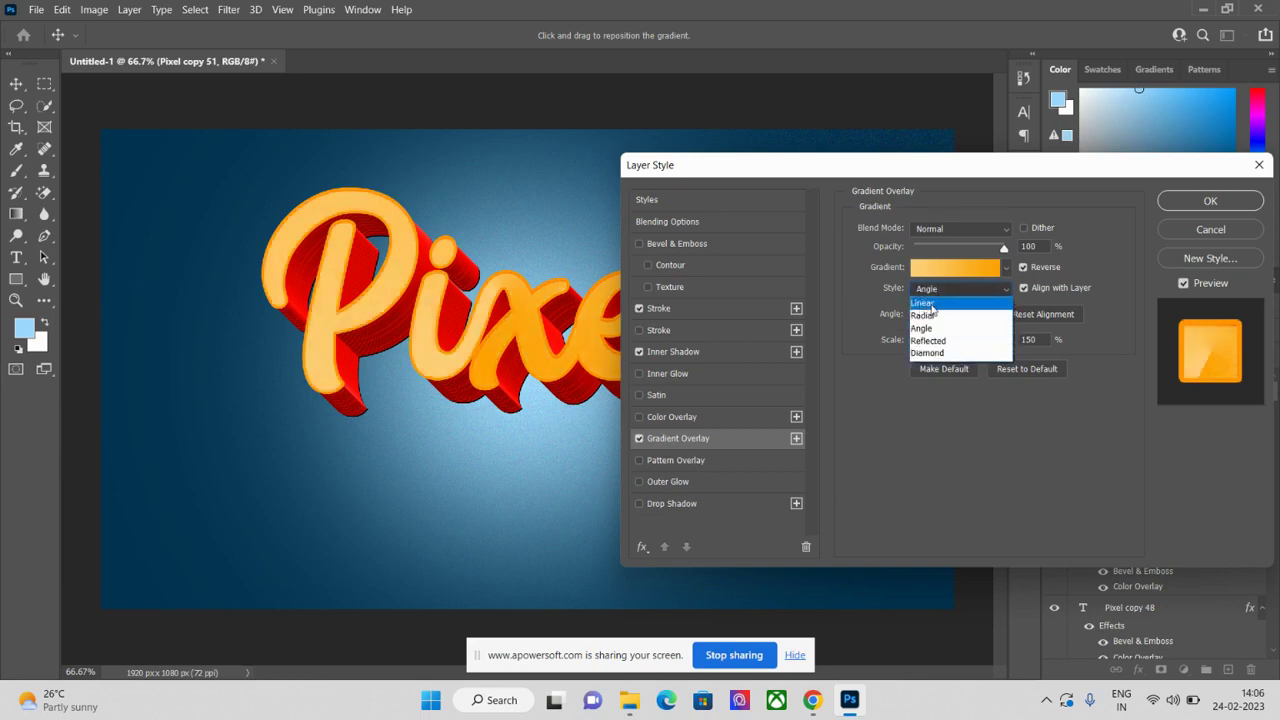
pyautogui.click(930, 308)
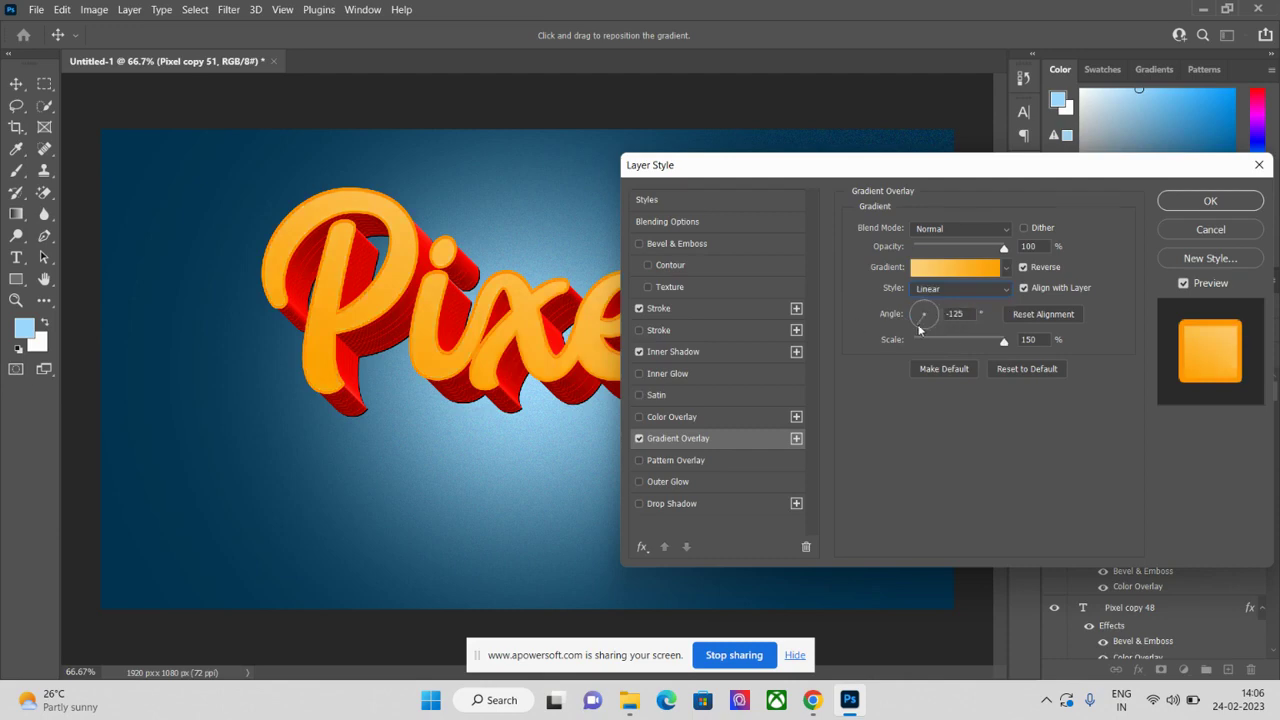
# Set the angle of the linear Gradient Overlay to 84°
pyautogui.moveTo(919, 330); pyautogui.dragTo(922, 310)
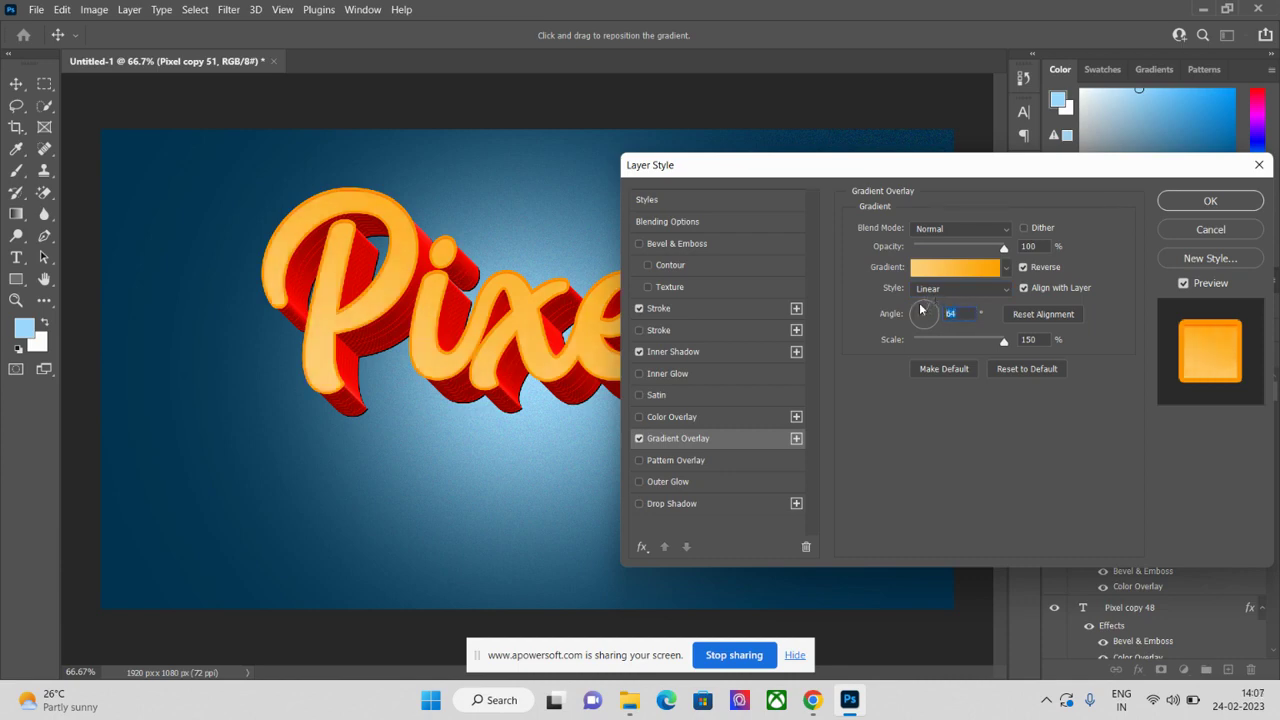
# Set the Gradient Overlay's angle to 90° and its scale to 150%
pyautogui.write('90')
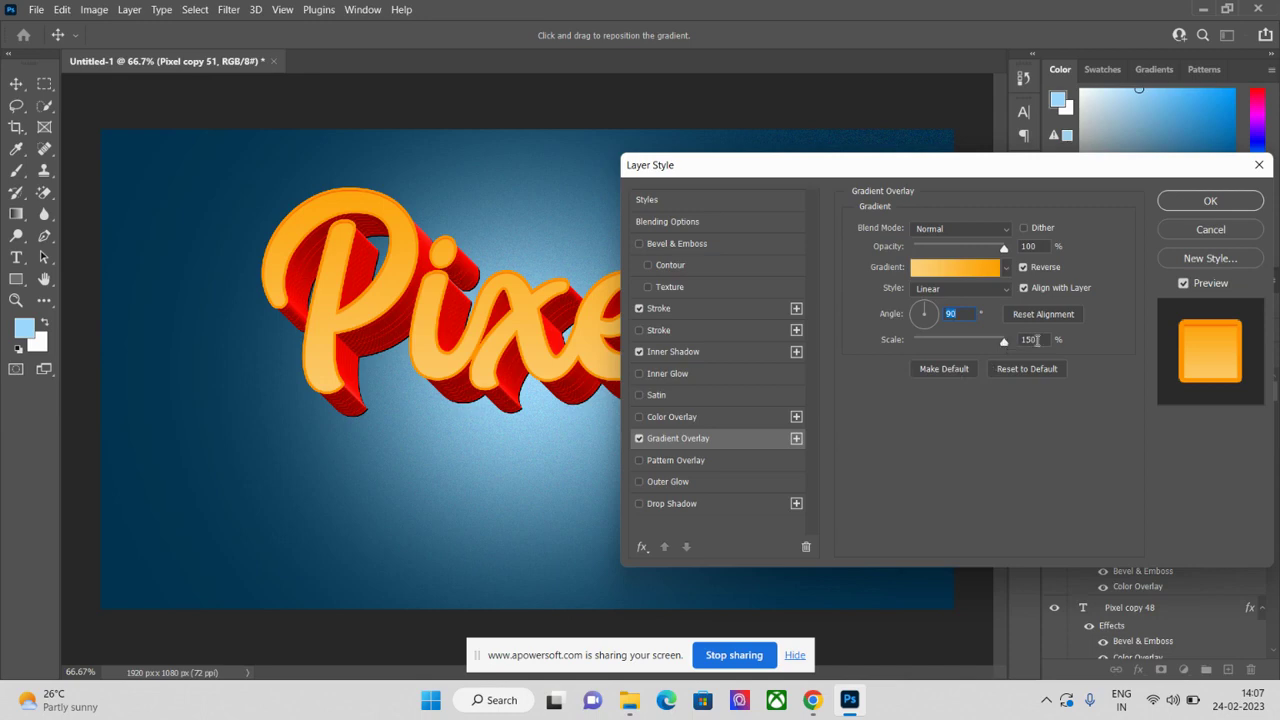
pyautogui.moveTo(1002, 345); pyautogui.dragTo(944, 353)
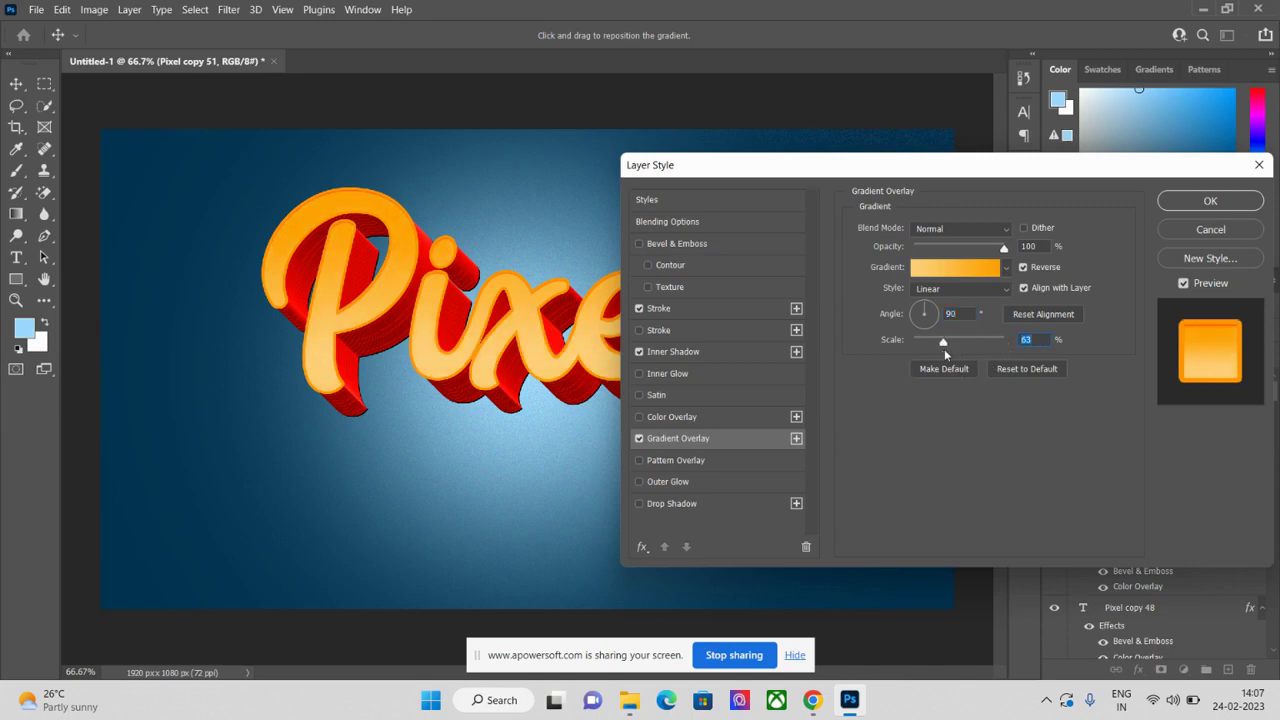
pyautogui.moveTo(944, 343); pyautogui.dragTo(1025, 340)
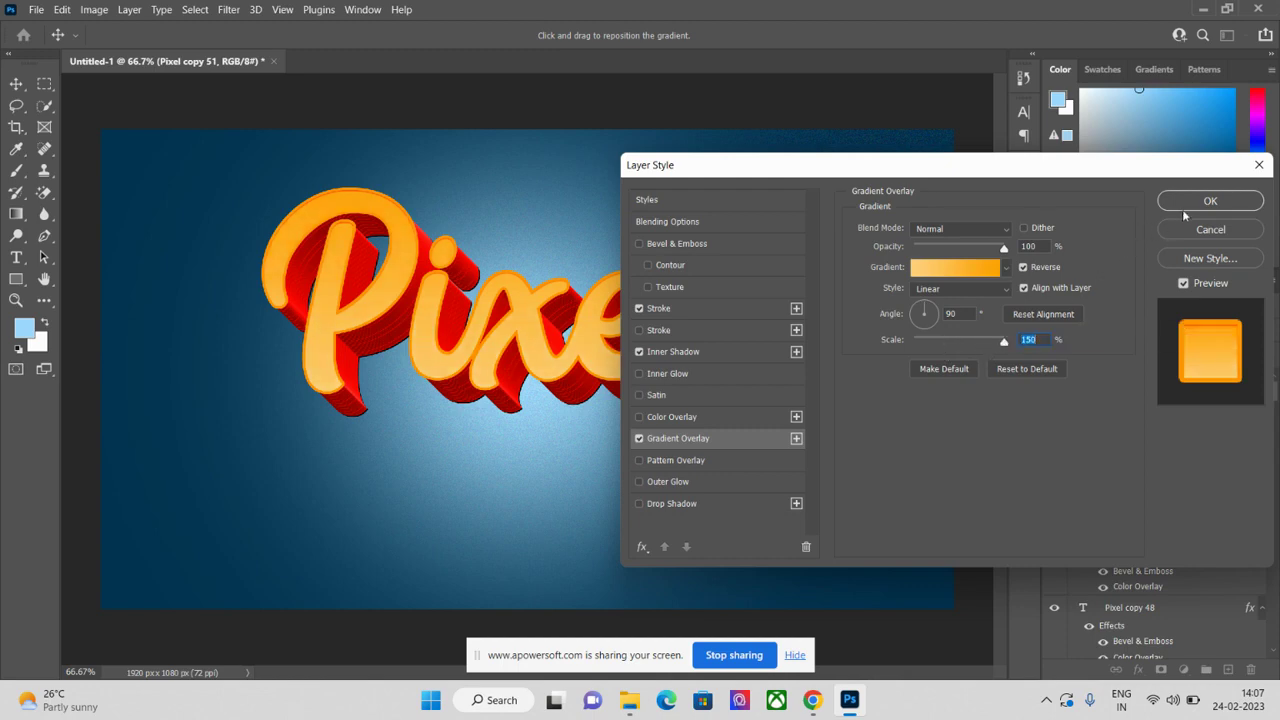
# Turn off Reverse for the Gradient Overlay, enable a black Drop Shadow in Overlay mode, and apply the layer style
pyautogui.click(1023, 268)
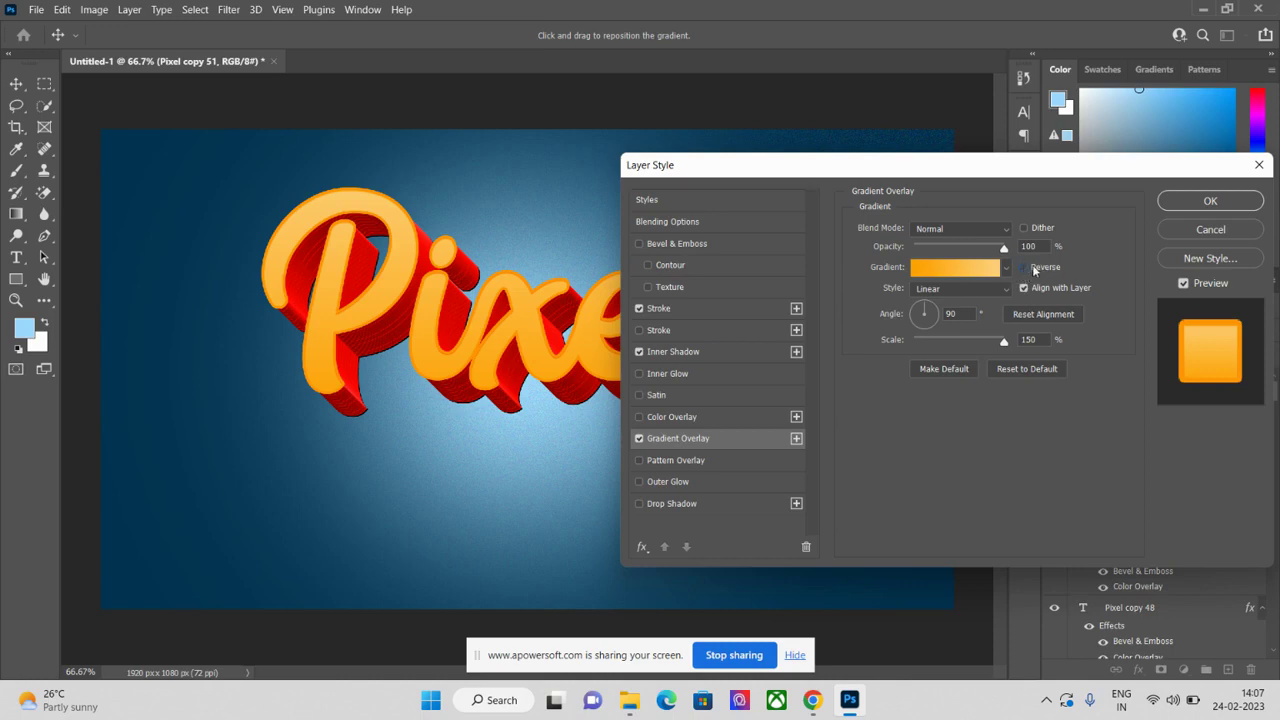
pyautogui.click(1023, 268)
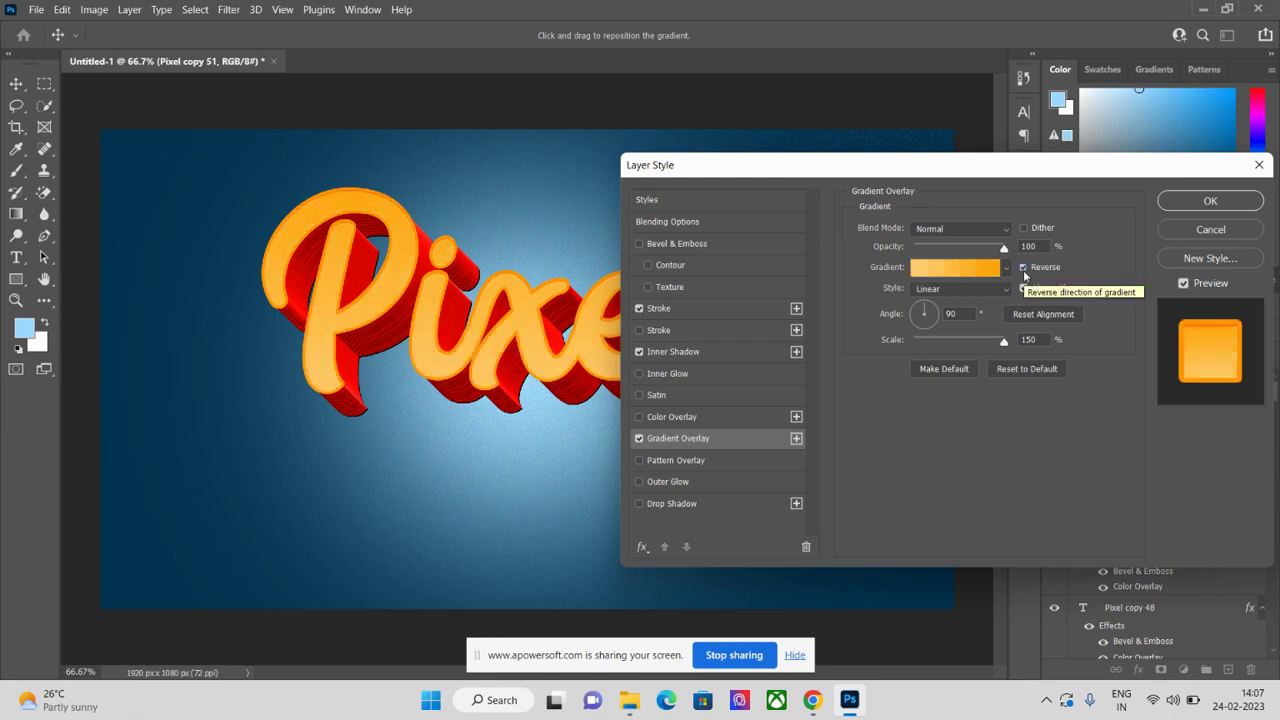
pyautogui.click(1023, 270)
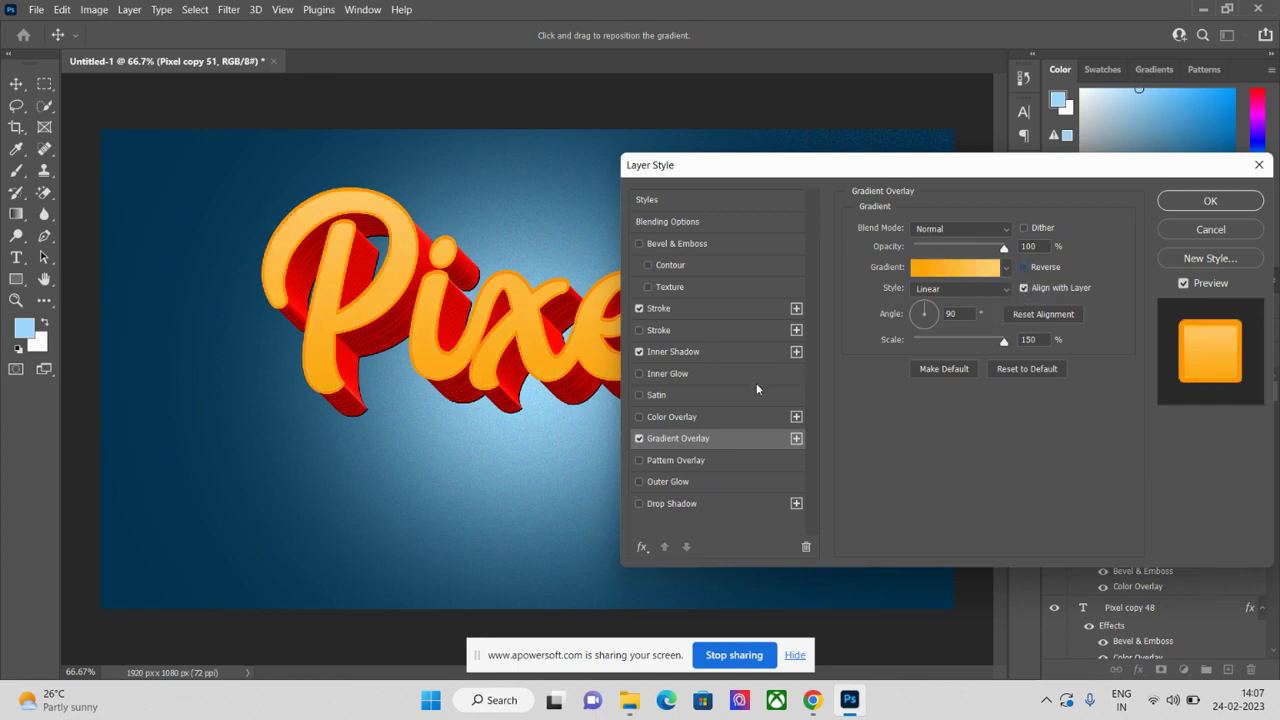
pyautogui.click(669, 503)
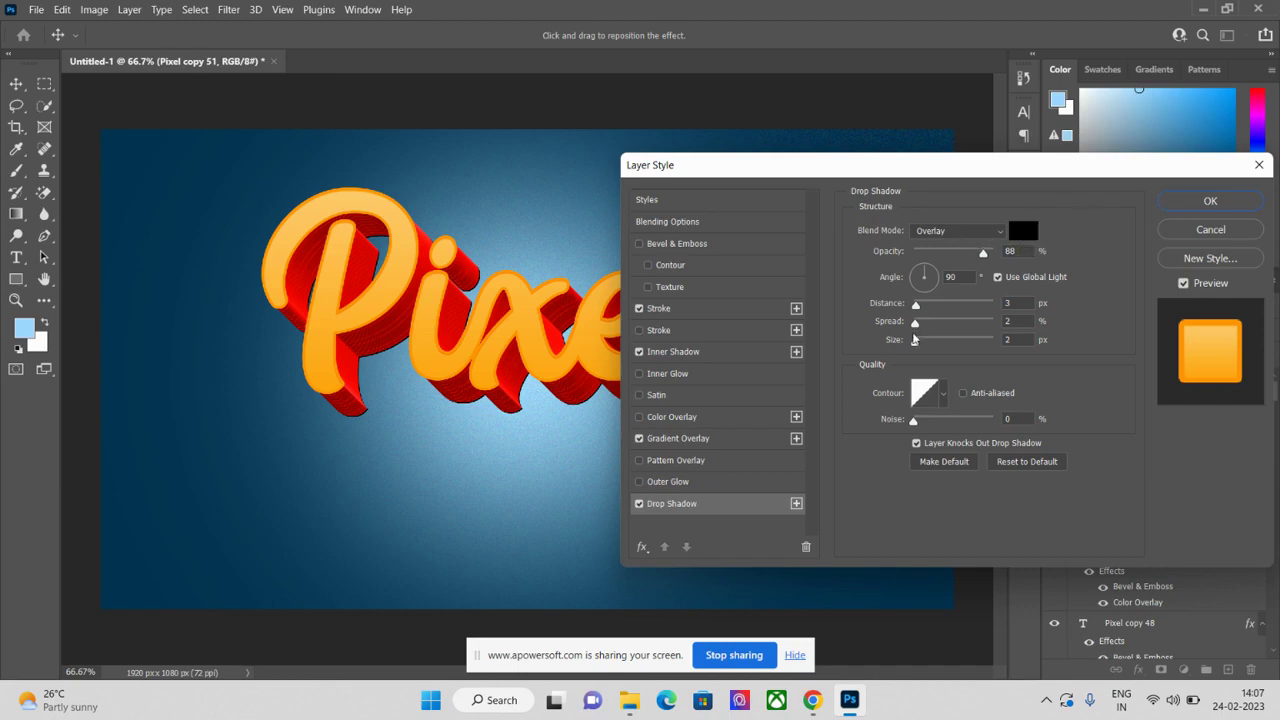
pyautogui.click(1206, 203)
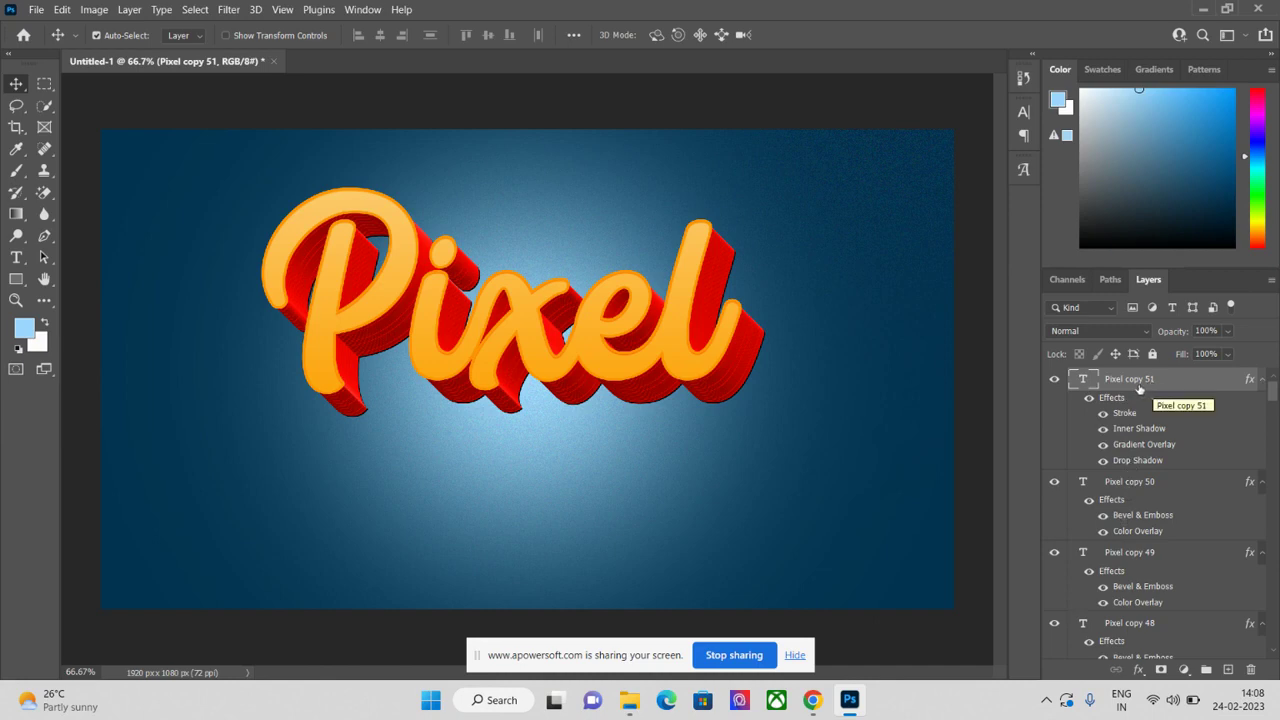
# Group all layers from Pixel copy 51 down to Pixel copy, and check the group's contents
pyautogui.scroll(-20, 1150, 445)
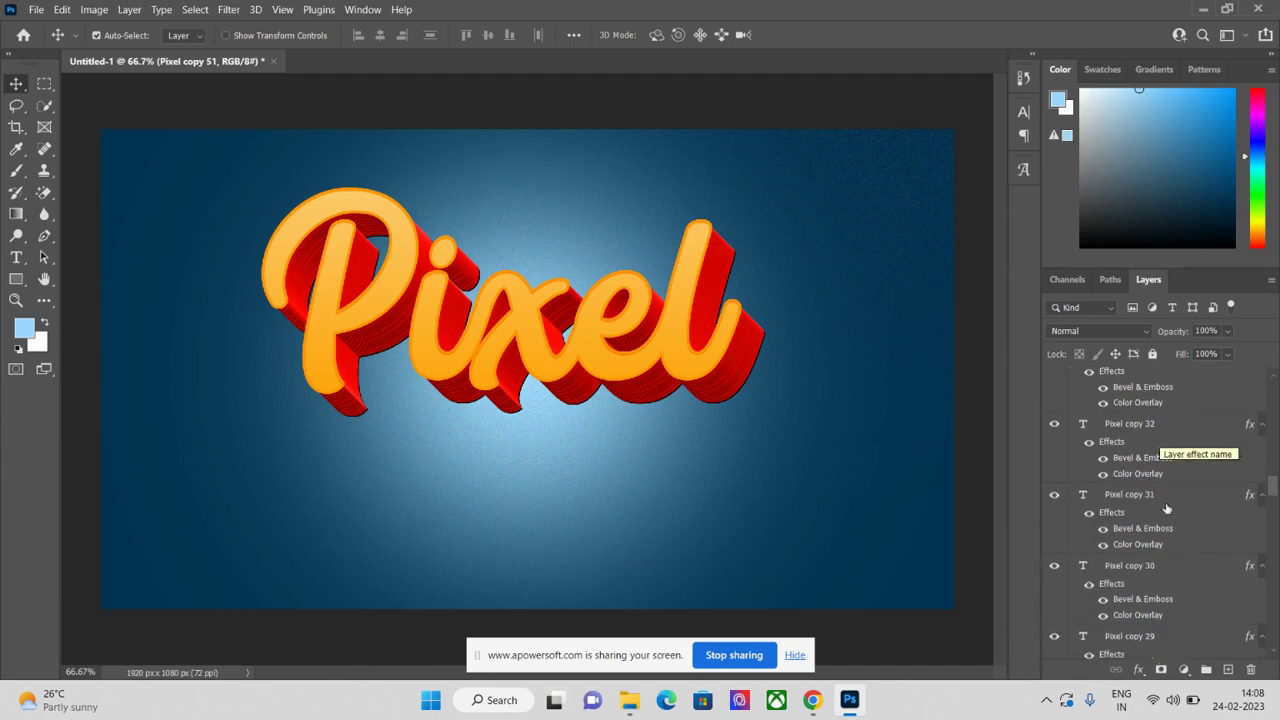
pyautogui.scroll(-15, 1170, 541)
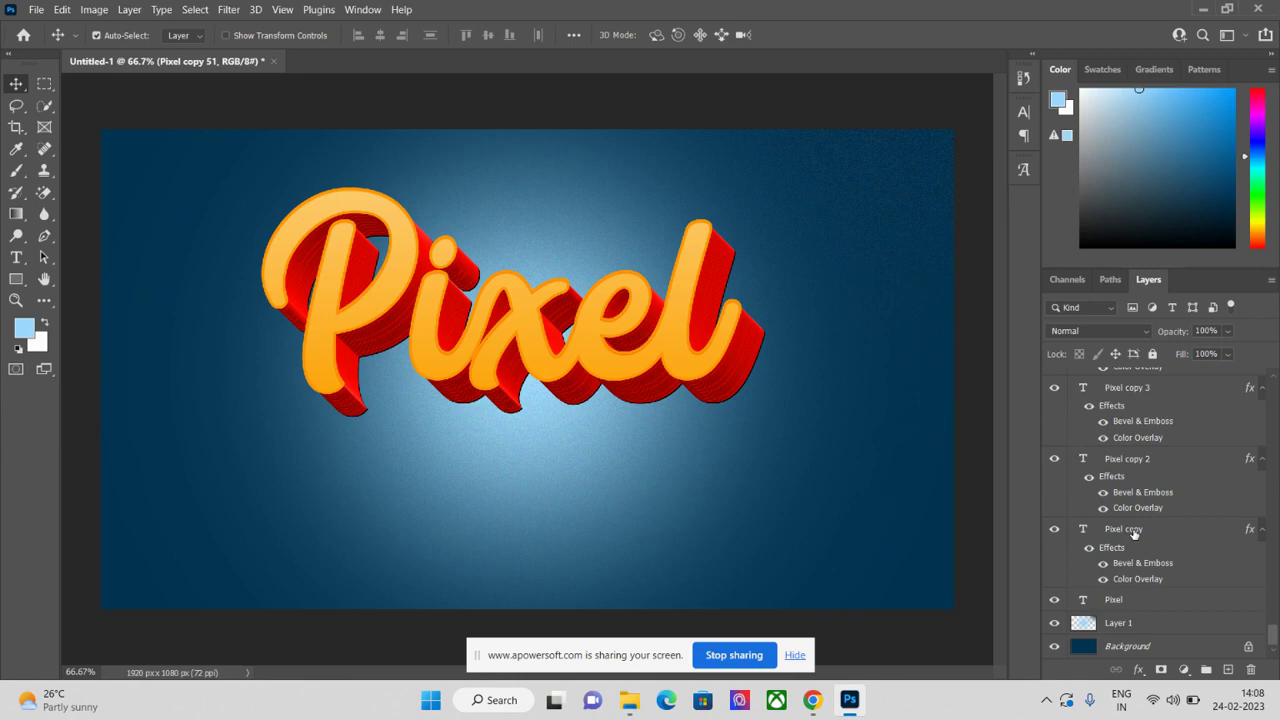
pyautogui.keyDown('shift'); pyautogui.click(1134, 529); pyautogui.keyUp('shift')
pyautogui.scroll(12, 1145, 535)
pyautogui.scroll(15, 1147, 541)
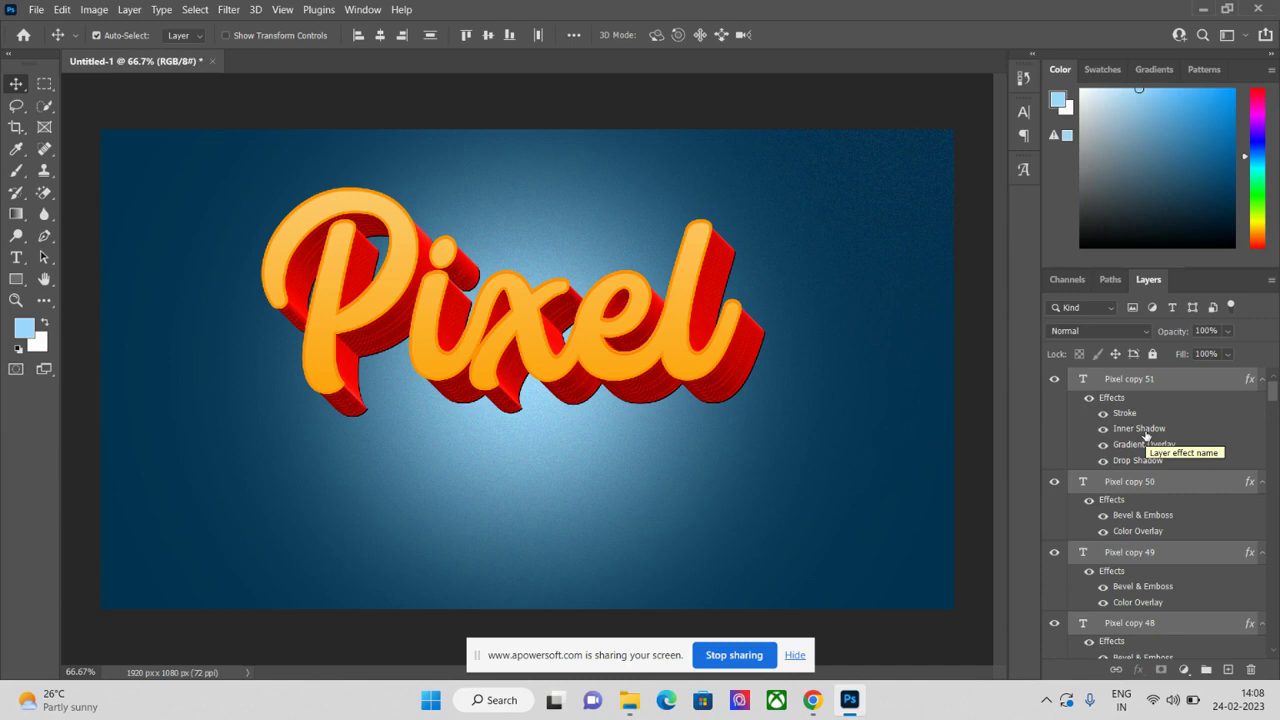
pyautogui.press('ctrl')
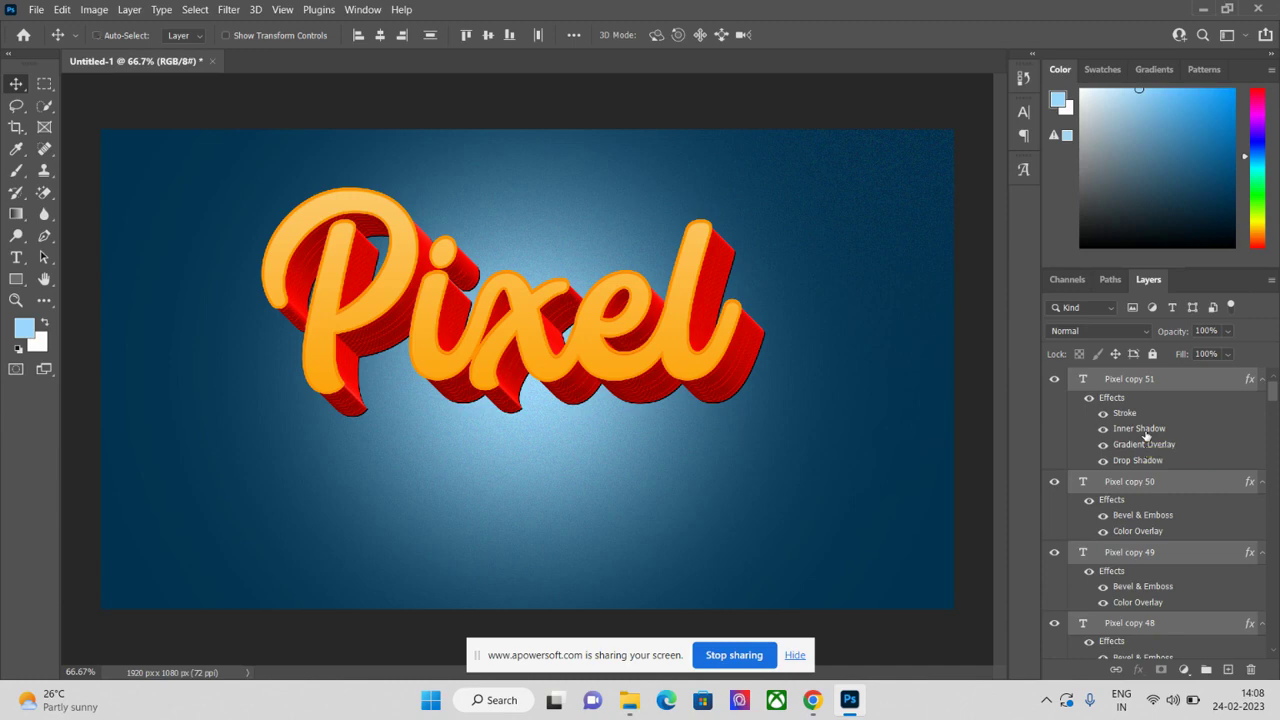
pyautogui.hotkey('ctrl', 'g')
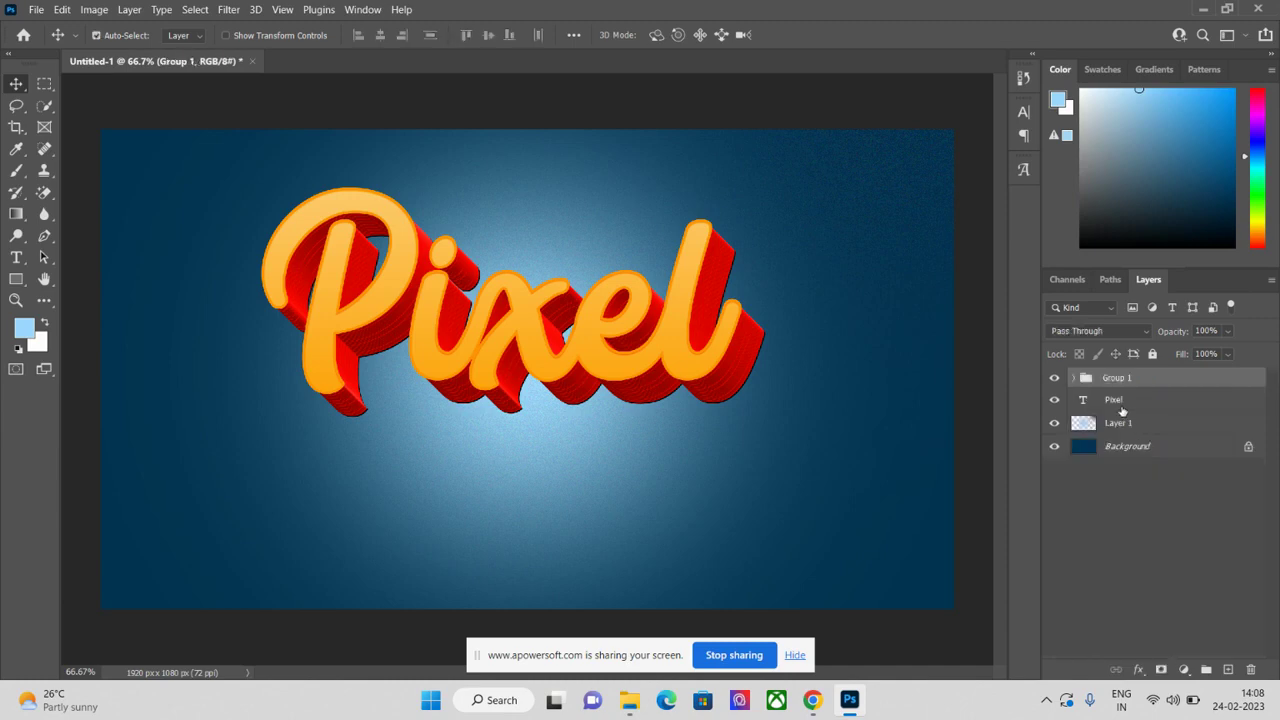
pyautogui.click(1073, 378)
pyautogui.scroll(-1, 1150, 443)
pyautogui.scroll(-10, 1150, 443)
pyautogui.scroll(10, 1148, 500)
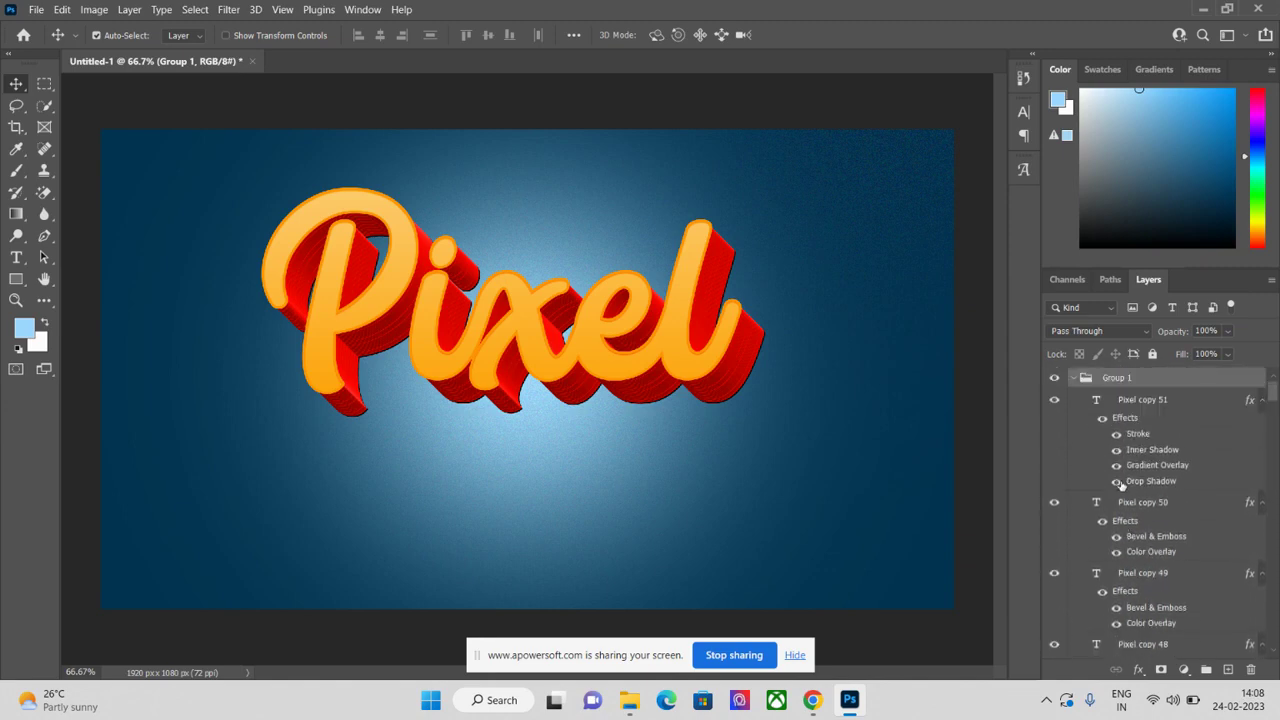
pyautogui.click(1073, 378)
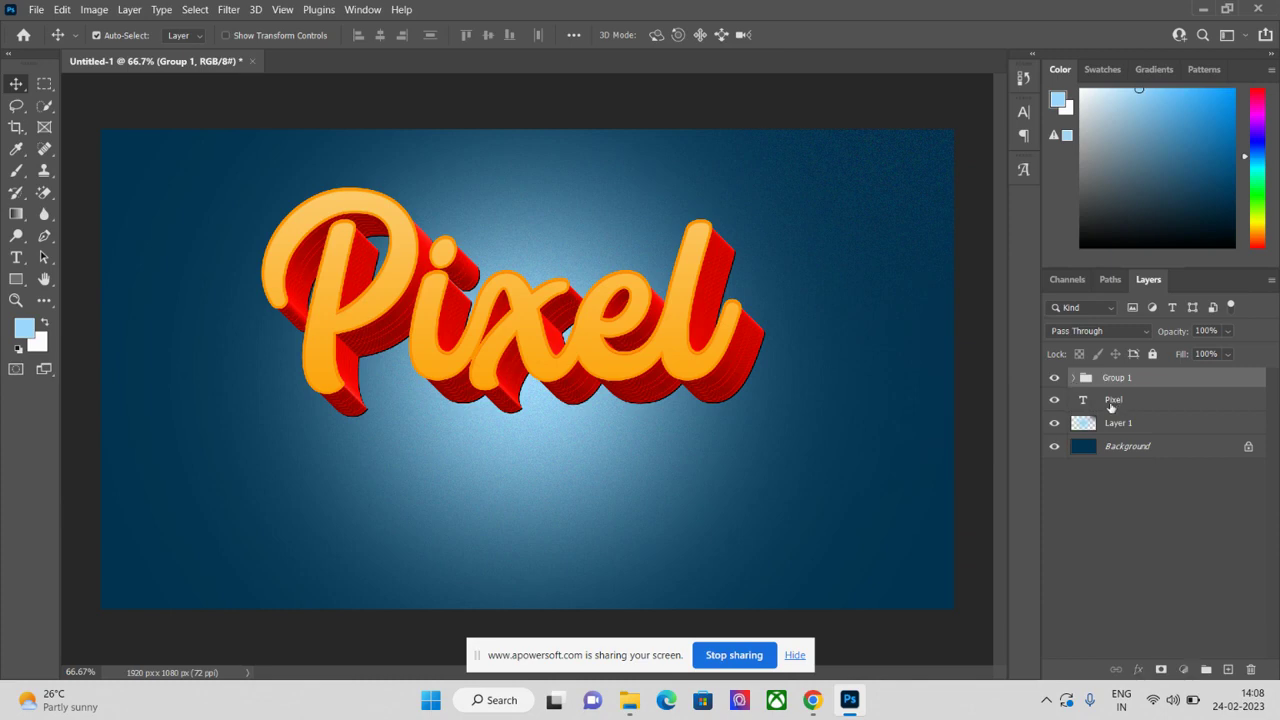
# Begin the black shadow by duplicating the original Pixel text layer beneath Group 1 into the first few slightly offset copies
pyautogui.click(1110, 405)
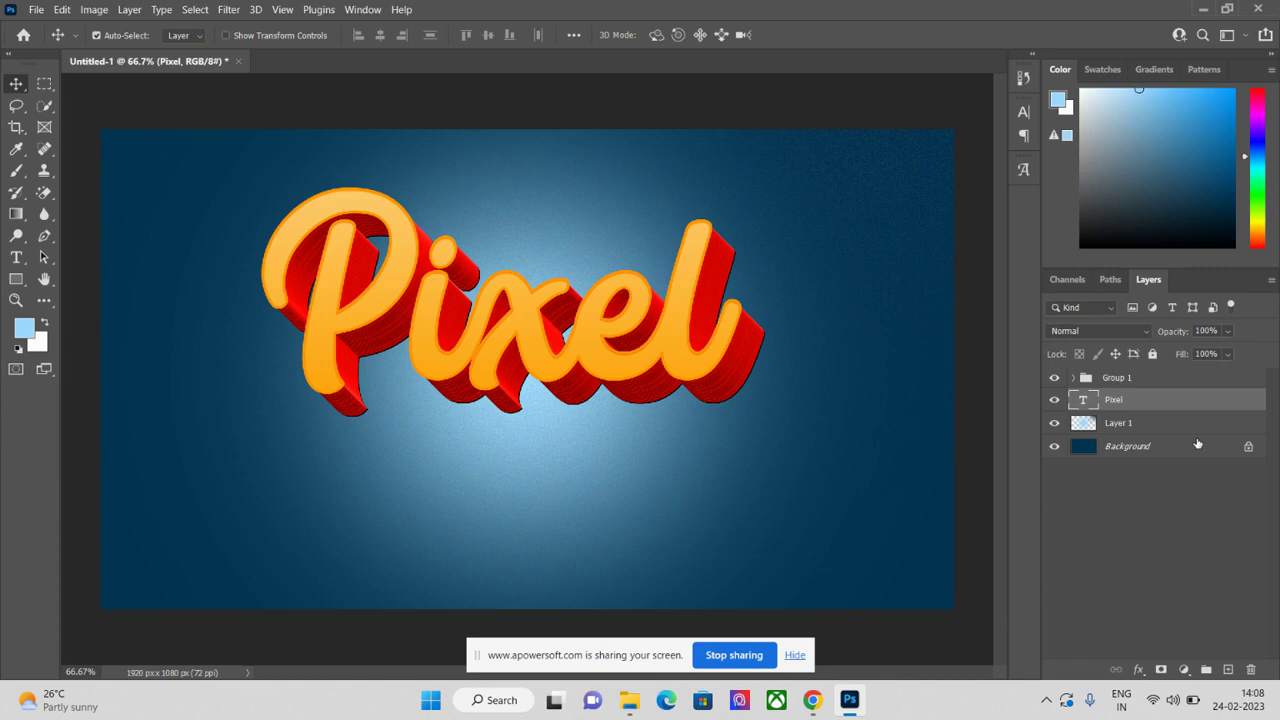
pyautogui.press('ctrl')
pyautogui.moveTo(1197, 443); pyautogui.dragTo(1197, 435)
pyautogui.press('ctrl')
pyautogui.hotkey('ctrl', 'j')
pyautogui.hotkey('ctrl', 'j')
pyautogui.hotkey('ctrl', 'j')
pyautogui.hotkey('ctrl', 'j')
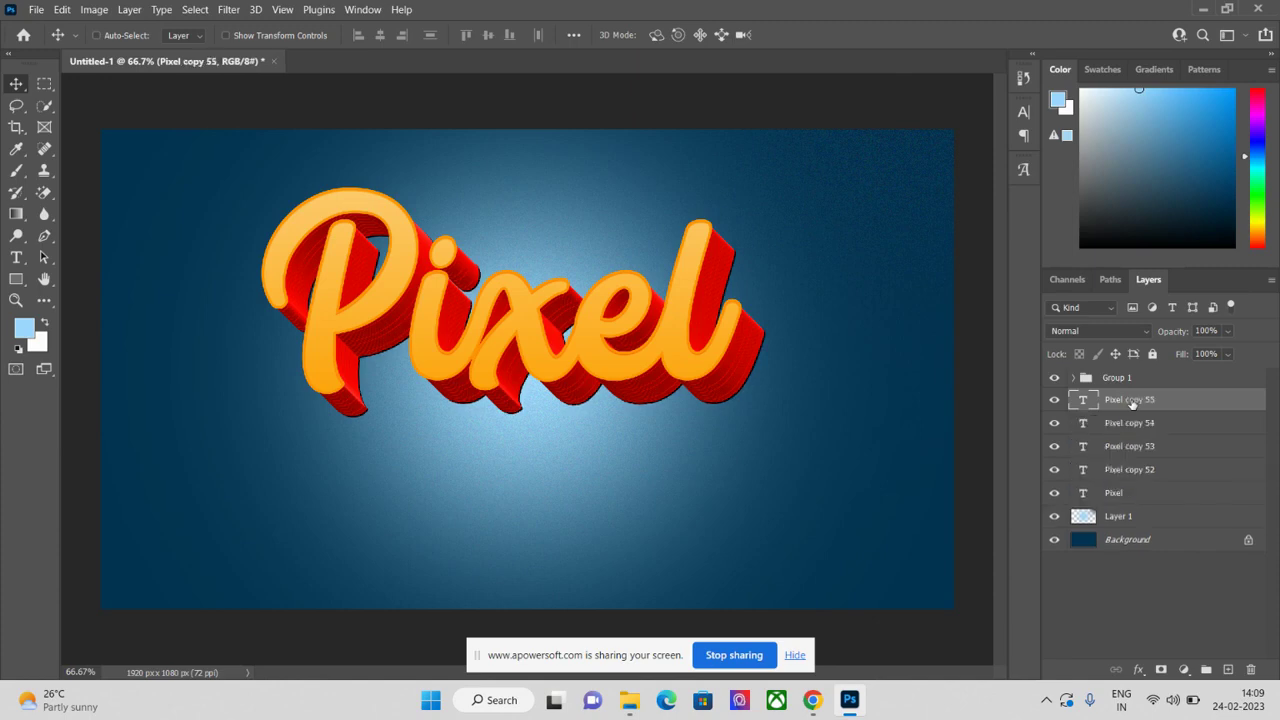
pyautogui.moveTo(1131, 402); pyautogui.dragTo(1200, 377)
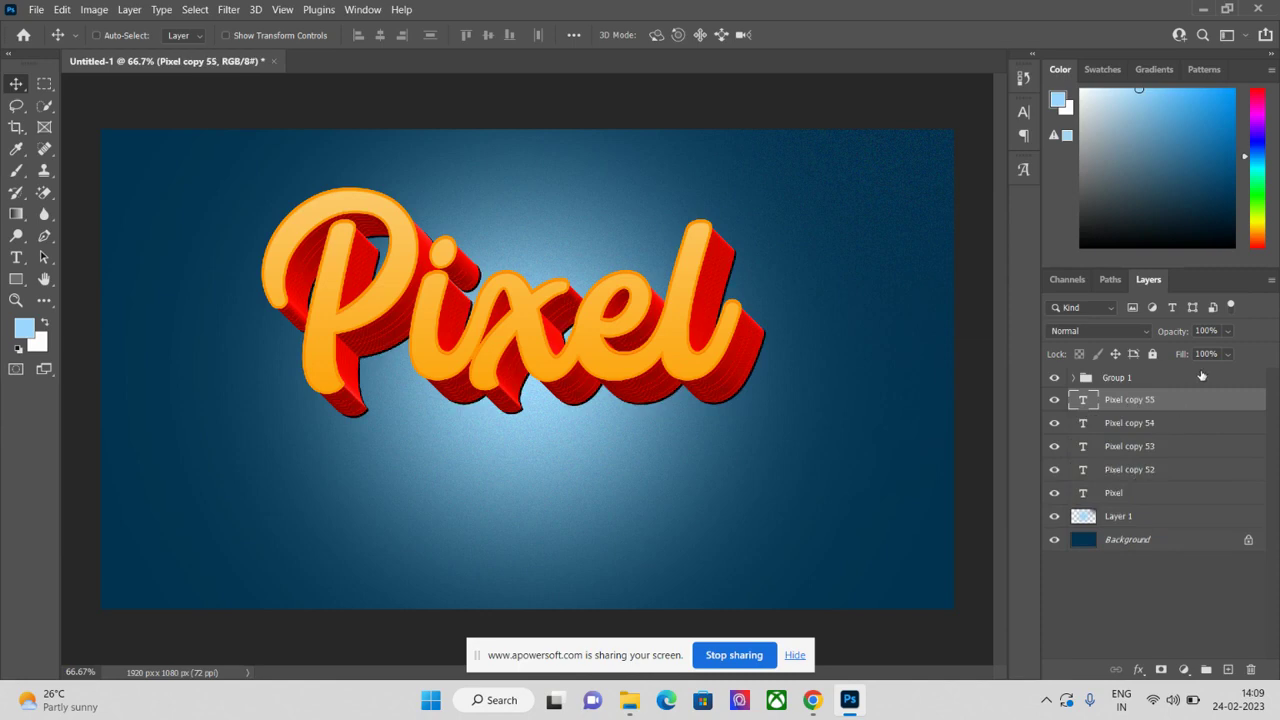
pyautogui.hotkey('ctrl', 'j')
pyautogui.hotkey('ctrl', 'j')
pyautogui.hotkey('ctrl', 'j')
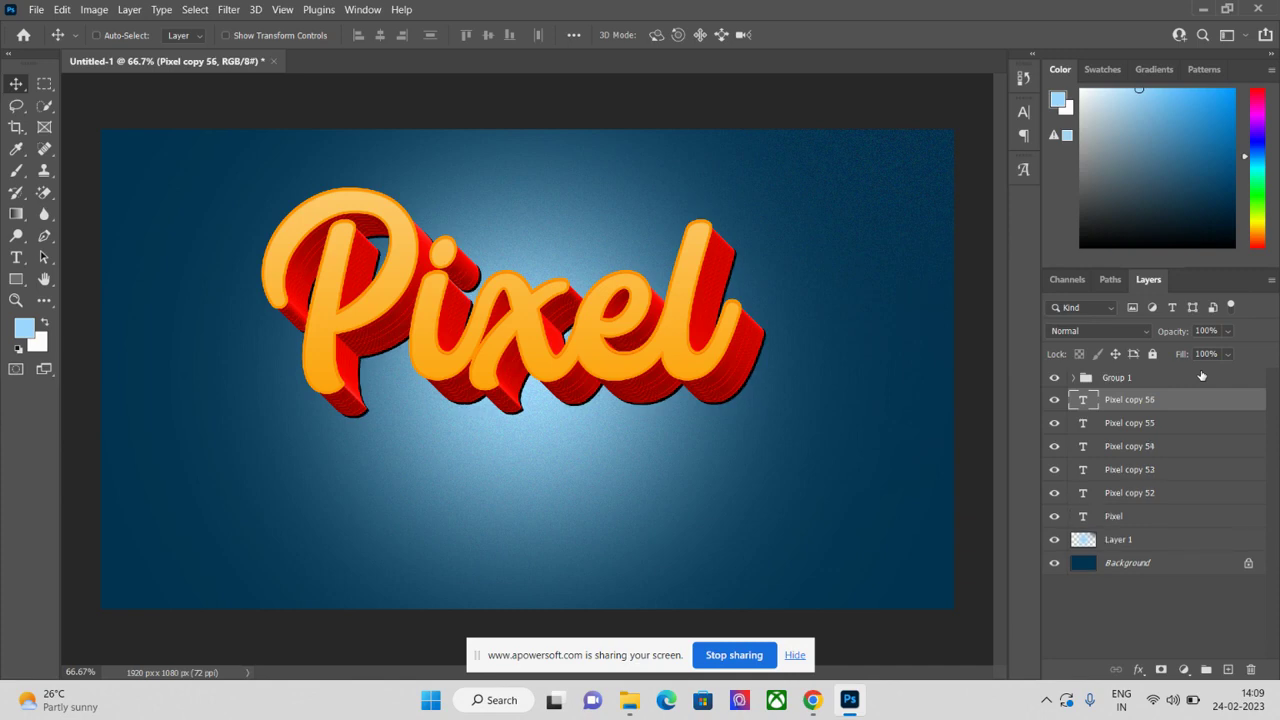
# Extend the black shadow diagonally down and to the right by repeatedly duplicating and nudging the newest text layer, up to Pixel copy 150
pyautogui.press('Down')
pyautogui.hotkey('ctrl', 'j')
pyautogui.hotkey('ctrl', 'j')
pyautogui.press('Down')
pyautogui.press('Down')
pyautogui.hotkey('ctrl', 'j')
pyautogui.press('Down')
pyautogui.press('Down')
pyautogui.hotkey('ctrl', 'j')
pyautogui.hotkey('ctrl', 'j')
pyautogui.press('Down')
pyautogui.press('Down')
pyautogui.hotkey('ctrl', 'j')
pyautogui.press('Down')
pyautogui.press('Down')
pyautogui.hotkey('ctrl', 'j')
pyautogui.hotkey('ctrl', 'j')
pyautogui.hotkey('ctrl', 'j')
pyautogui.press('Down')
pyautogui.hotkey('ctrl', 'j')
pyautogui.press('Down')
pyautogui.hotkey('ctrl', 'j')
pyautogui.press('Down')
pyautogui.hotkey('ctrl', 'j')
pyautogui.press('Down')
pyautogui.hotkey('ctrl', 'j')
pyautogui.press('Down')
pyautogui.hotkey('ctrl', 'j')
pyautogui.press('Down')
pyautogui.hotkey('ctrl', 'j')
pyautogui.press('Down')
pyautogui.hotkey('ctrl', 'j')
pyautogui.press('Down')
pyautogui.hotkey('ctrl', 'j')
pyautogui.press('Down')
pyautogui.hotkey('ctrl', 'j')
pyautogui.press('Down')
pyautogui.hotkey('ctrl', 'j')
pyautogui.press('Down')
pyautogui.hotkey('ctrl', 'j')
pyautogui.press('Down')
pyautogui.hotkey('ctrl', 'j')
pyautogui.press('Down')
pyautogui.hotkey('ctrl', 'j')
pyautogui.press('Down')
pyautogui.hotkey('ctrl', 'j')
pyautogui.press('Down')
pyautogui.hotkey('ctrl', 'j')
pyautogui.press('Down')
pyautogui.hotkey('ctrl', 'j')
pyautogui.press('Down')
pyautogui.hotkey('ctrl', 'j')
pyautogui.press('Down')
pyautogui.hotkey('ctrl', 'j')
pyautogui.press('Down')
pyautogui.hotkey('ctrl', 'j')
pyautogui.press('Down')
pyautogui.hotkey('ctrl', 'j')
pyautogui.press('Down')
pyautogui.hotkey('ctrl', 'j')
pyautogui.press('Down')
pyautogui.hotkey('ctrl', 'j')
pyautogui.press('Down')
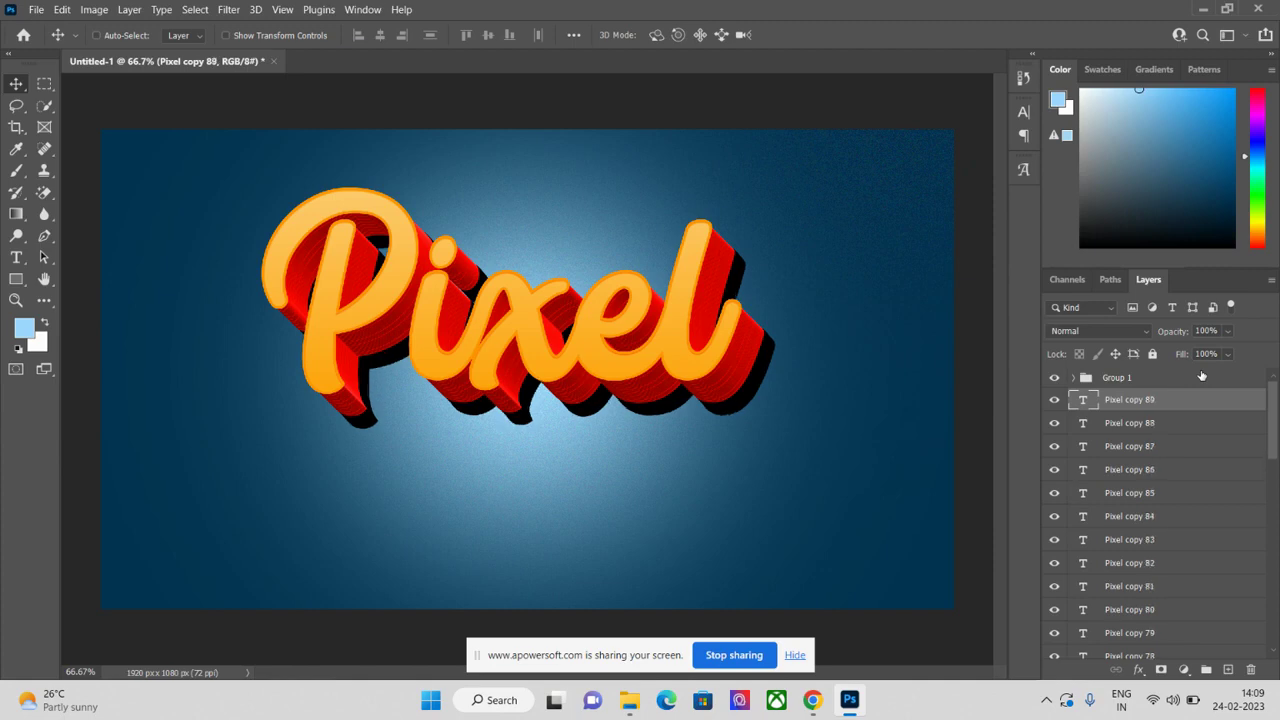
pyautogui.press('Down')
pyautogui.hotkey('ctrl', 'j')
pyautogui.press('Down')
pyautogui.hotkey('ctrl', 'j')
pyautogui.press('Down')
pyautogui.hotkey('ctrl', 'j')
pyautogui.press('Down')
pyautogui.hotkey('ctrl', 'j')
pyautogui.press('Down')
pyautogui.hotkey('ctrl', 'j')
pyautogui.press('Down')
pyautogui.hotkey('ctrl', 'j')
pyautogui.press('Down')
pyautogui.hotkey('ctrl', 'j')
pyautogui.press('Down')
pyautogui.hotkey('ctrl', 'j')
pyautogui.press('Down')
pyautogui.hotkey('ctrl', 'j')
pyautogui.press('Down')
pyautogui.hotkey('ctrl', 'j')
pyautogui.press('Down')
pyautogui.hotkey('ctrl', 'j')
pyautogui.press('Down')
pyautogui.hotkey('ctrl', 'j')
pyautogui.press('Down')
pyautogui.hotkey('ctrl', 'j')
pyautogui.press('Down')
pyautogui.hotkey('ctrl', 'j')
pyautogui.press('Down')
pyautogui.hotkey('ctrl', 'j')
pyautogui.press('Down')
pyautogui.hotkey('ctrl', 'j')
pyautogui.press('Down')
pyautogui.hotkey('ctrl', 'j')
pyautogui.press('Down')
pyautogui.hotkey('ctrl', 'j')
pyautogui.press('Down')
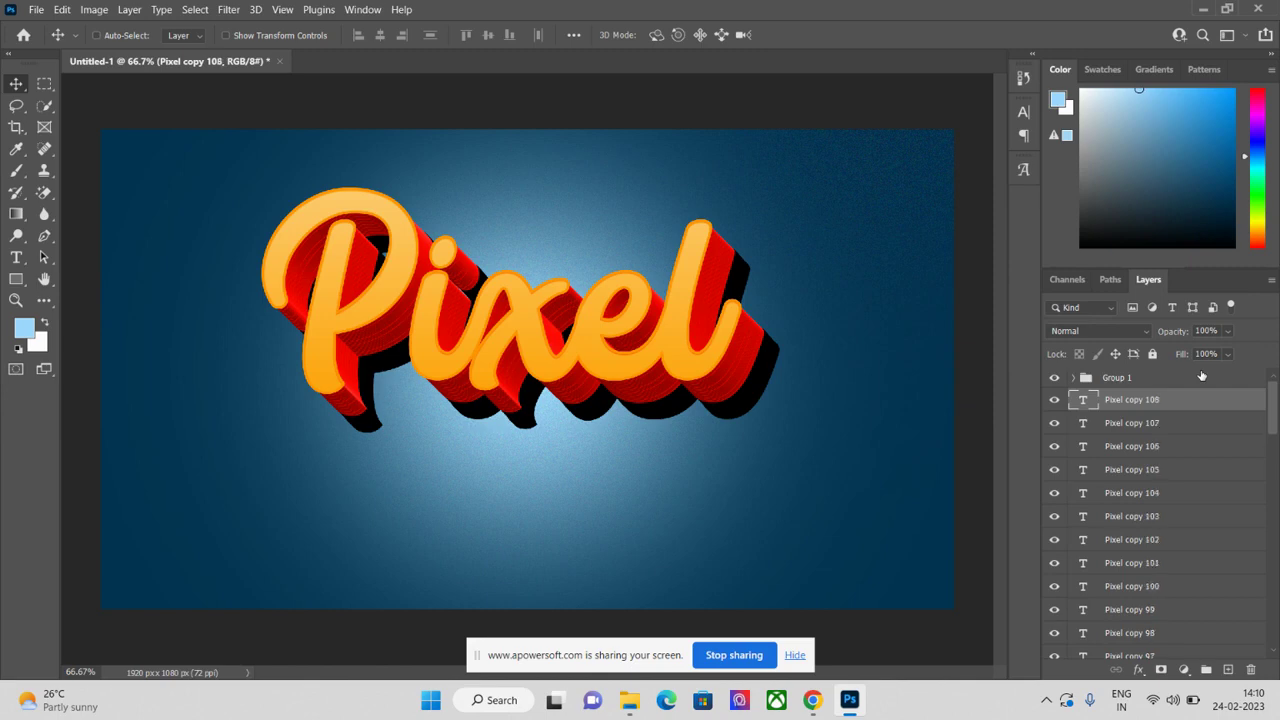
pyautogui.hotkey('ctrl', 'j')
pyautogui.press('Down')
pyautogui.hotkey('ctrl', 'j')
pyautogui.press('Down')
pyautogui.hotkey('ctrl', 'j')
pyautogui.press('Down')
pyautogui.hotkey('ctrl', 'j')
pyautogui.press('Down')
pyautogui.hotkey('ctrl', 'j')
pyautogui.press('Down')
pyautogui.hotkey('ctrl', 'j')
pyautogui.press('Down')
pyautogui.hotkey('ctrl', 'j')
pyautogui.press('Down')
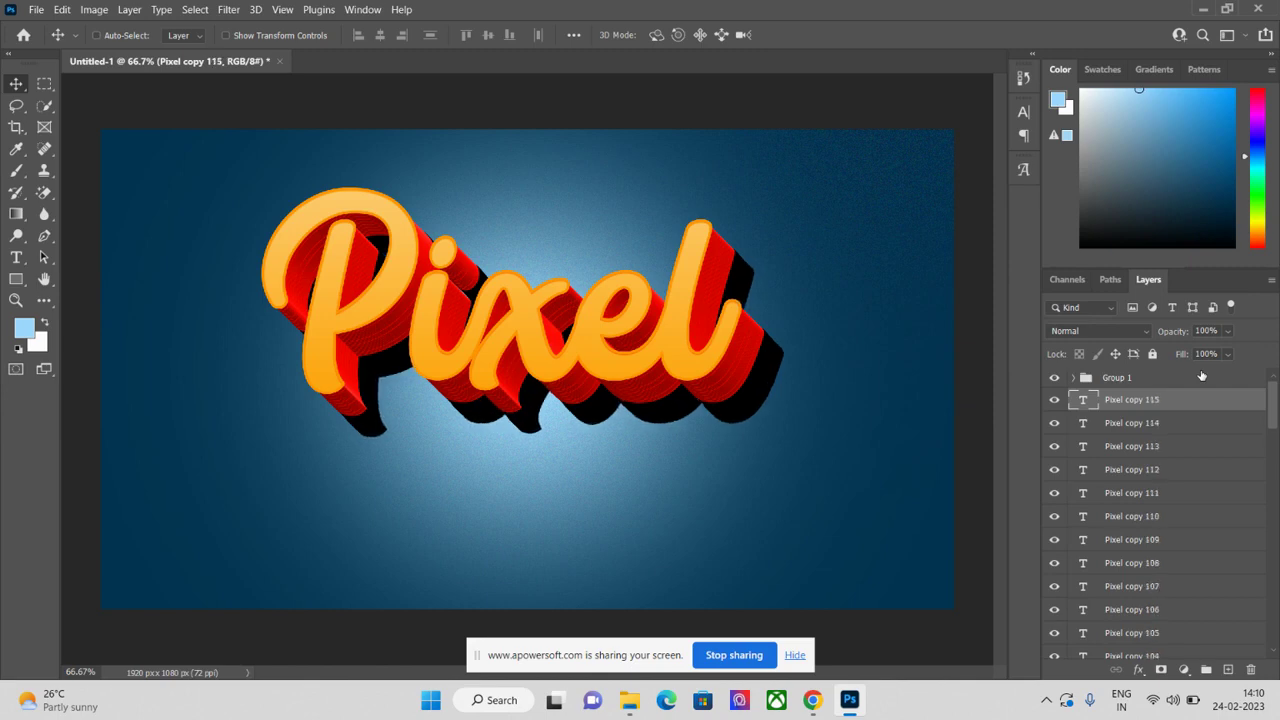
pyautogui.hotkey('ctrl', 'j')
pyautogui.press('Down')
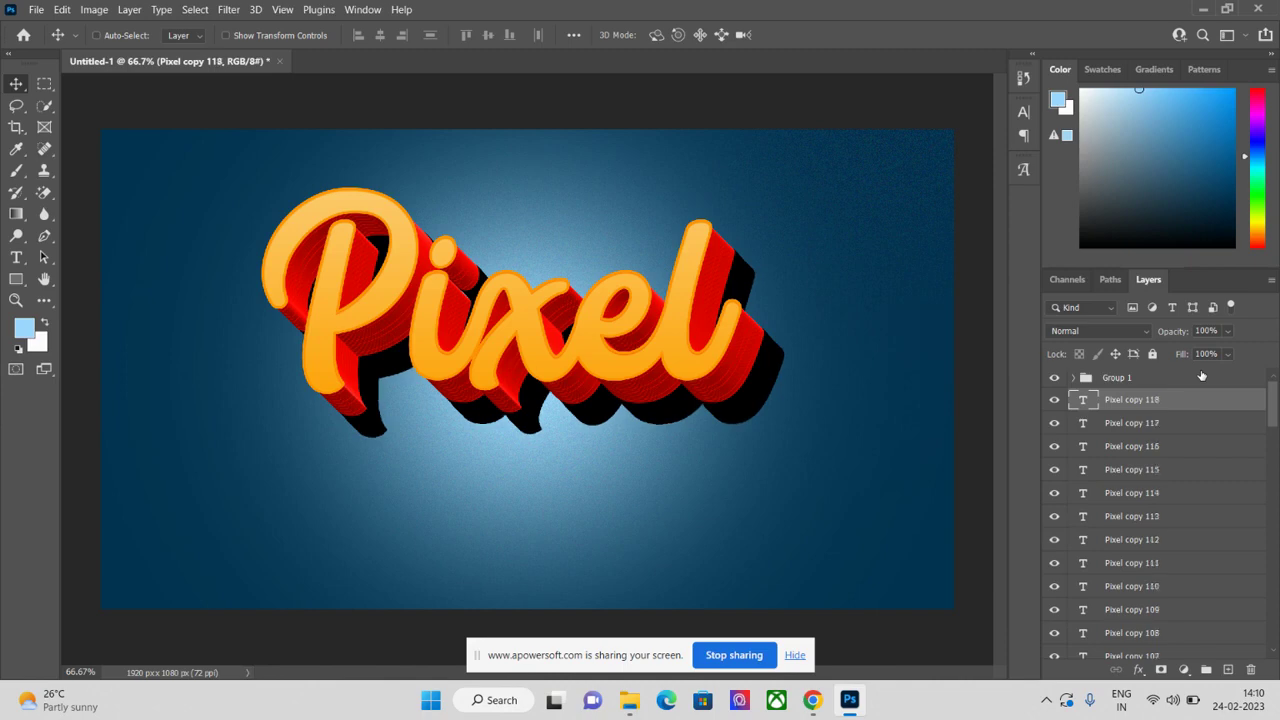
pyautogui.hotkey('ctrl', 'j')
pyautogui.press('Down')
pyautogui.hotkey('ctrl', 'j')
pyautogui.press('Down')
pyautogui.hotkey('ctrl', 'j')
pyautogui.press('Down')
pyautogui.hotkey('ctrl', 'j')
pyautogui.press('Down')
pyautogui.hotkey('ctrl', 'j')
pyautogui.press('Down')
pyautogui.hotkey('ctrl', 'j')
pyautogui.press('Down')
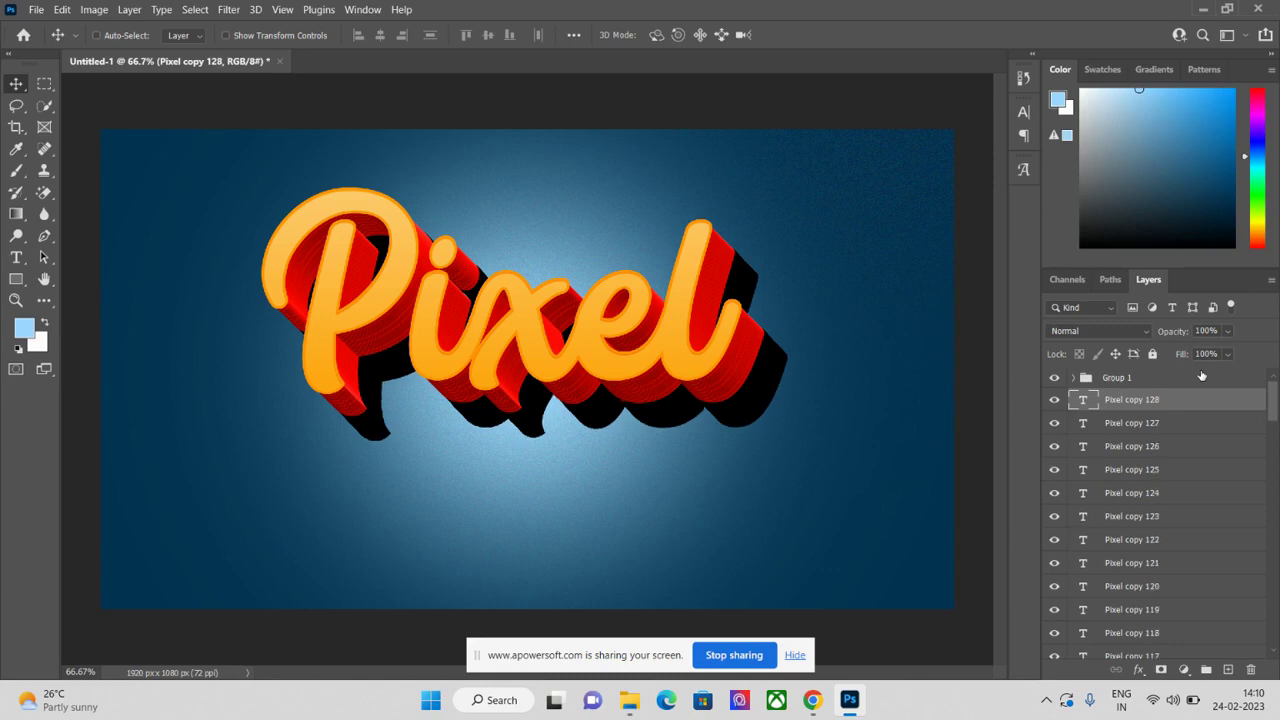
pyautogui.hotkey('ctrl', 'j')
pyautogui.hotkey('ctrl', 'j')
pyautogui.hotkey('ctrl', 'alt', 'shift', 't')
pyautogui.hotkey('ctrl', 'alt', 'shift', 't')
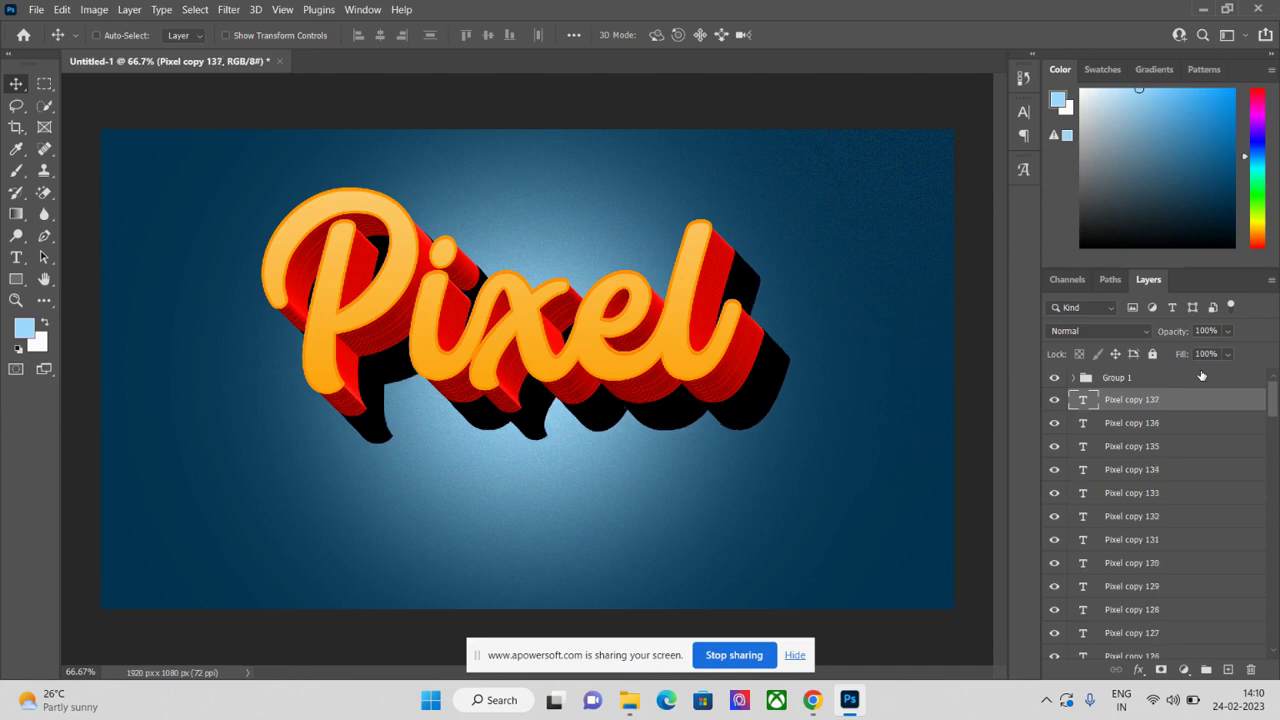
pyautogui.hotkey('ctrl', 'alt', 'shift', 't')
pyautogui.hotkey('ctrl', 'alt', 'shift', 't')
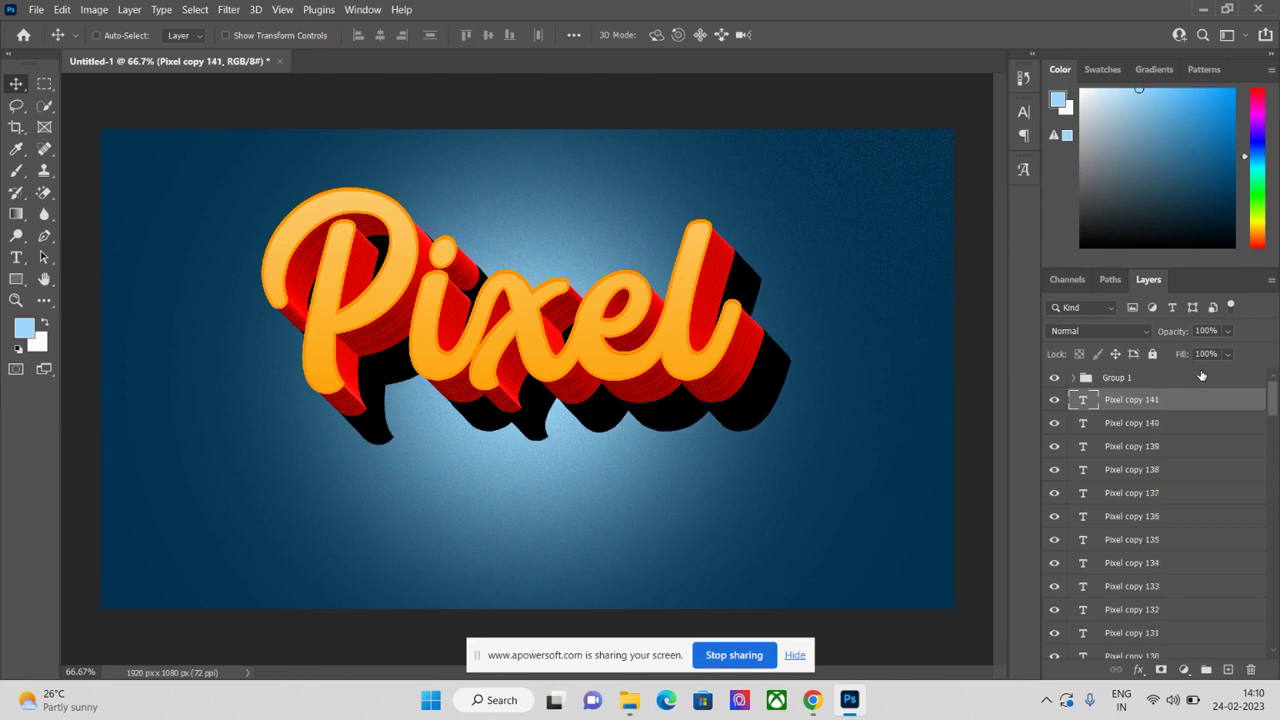
pyautogui.hotkey('ctrl', 'alt', 'shift', 't')
pyautogui.hotkey('ctrl', 'alt', 'shift', 't')
pyautogui.hotkey('ctrl', 'alt', 'shift', 't')
pyautogui.hotkey('ctrl', 'alt', 'shift', 't')
pyautogui.hotkey('ctrl', 'alt', 'shift', 't')
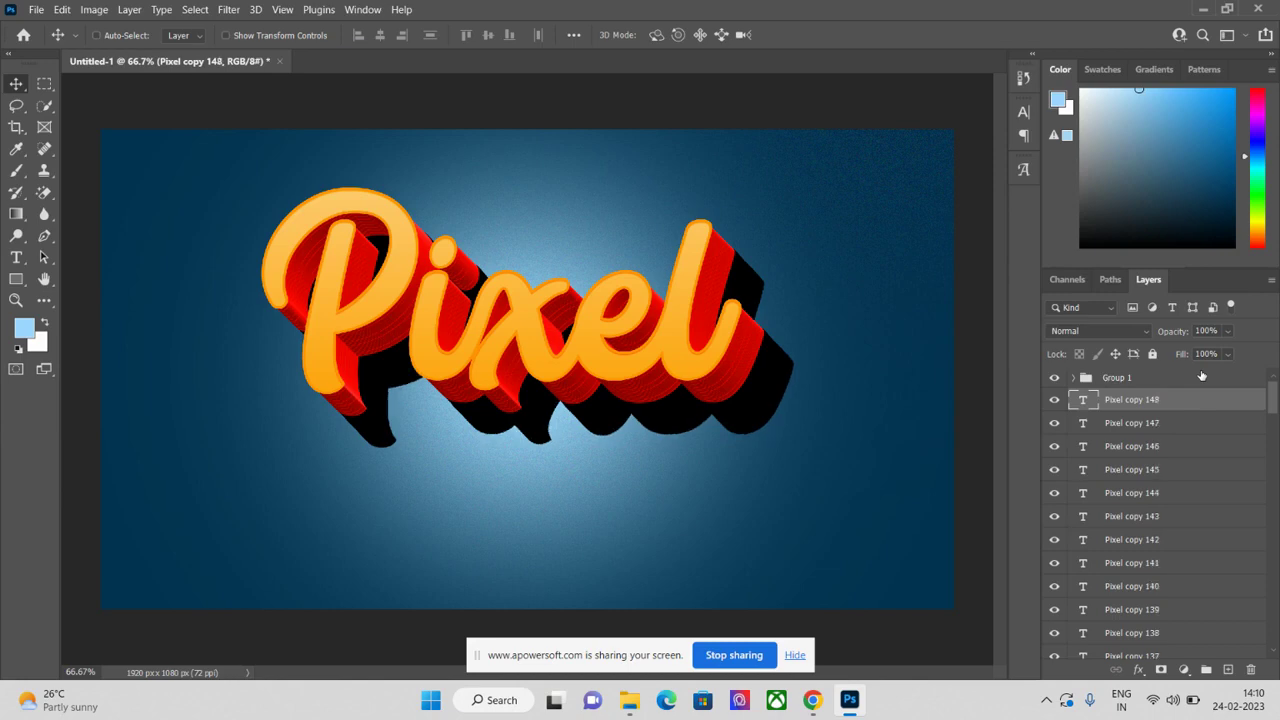
pyautogui.press('ctrl')
# Merge the black shadow layers from Pixel copy 150 down to Pixel copy 100 into one layer, and check it by toggling its visibility
pyautogui.scroll(-3, 1135, 405)
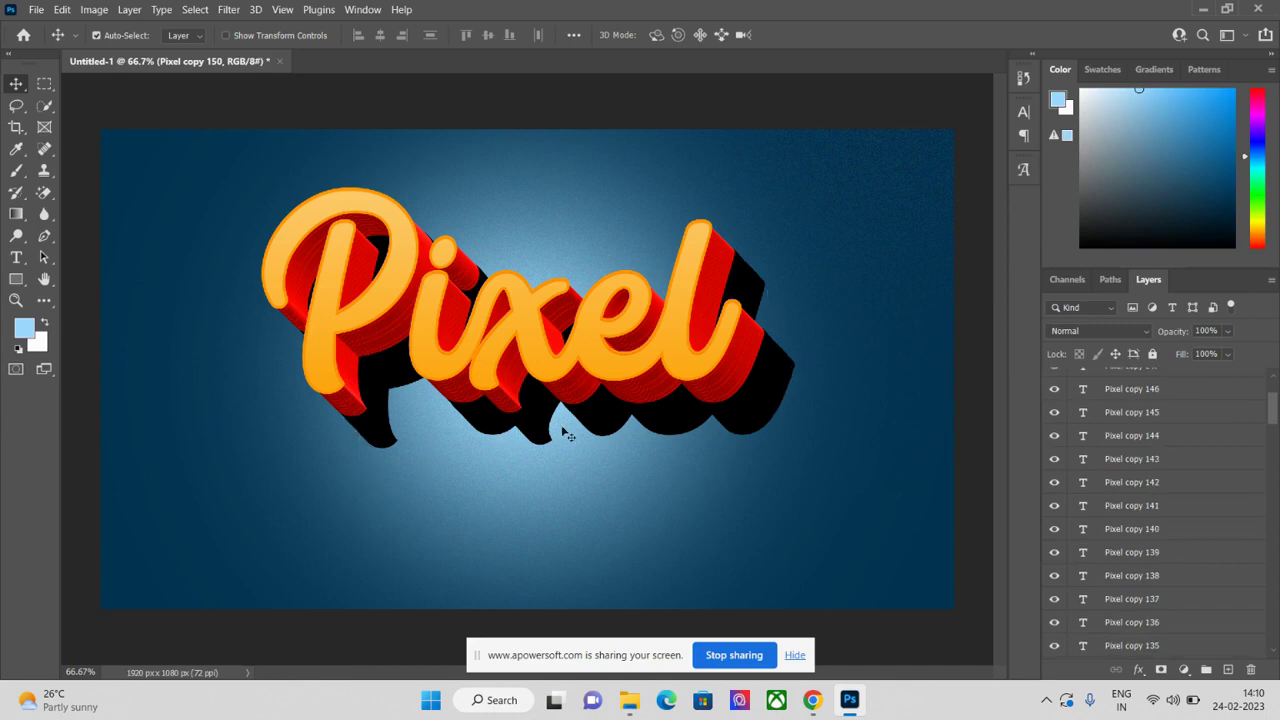
pyautogui.scroll(3, 1188, 554)
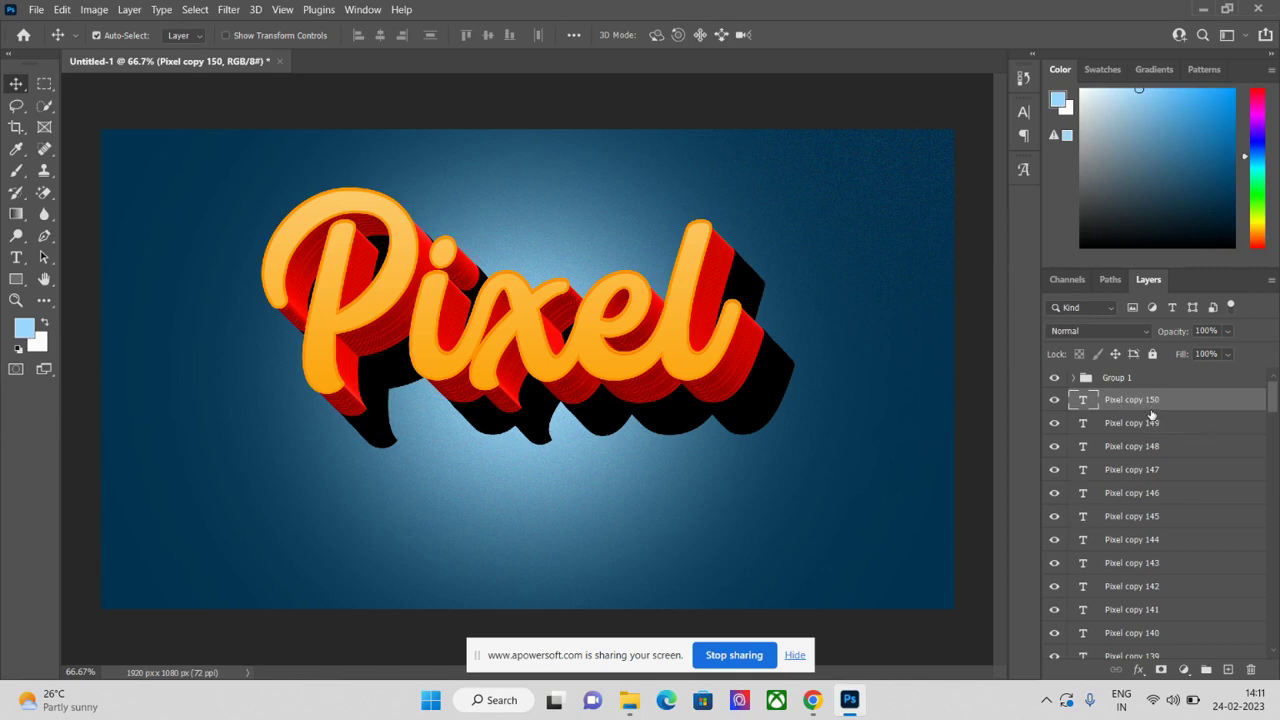
pyautogui.scroll(-3, 1152, 418)
pyautogui.scroll(-7, 1137, 495)
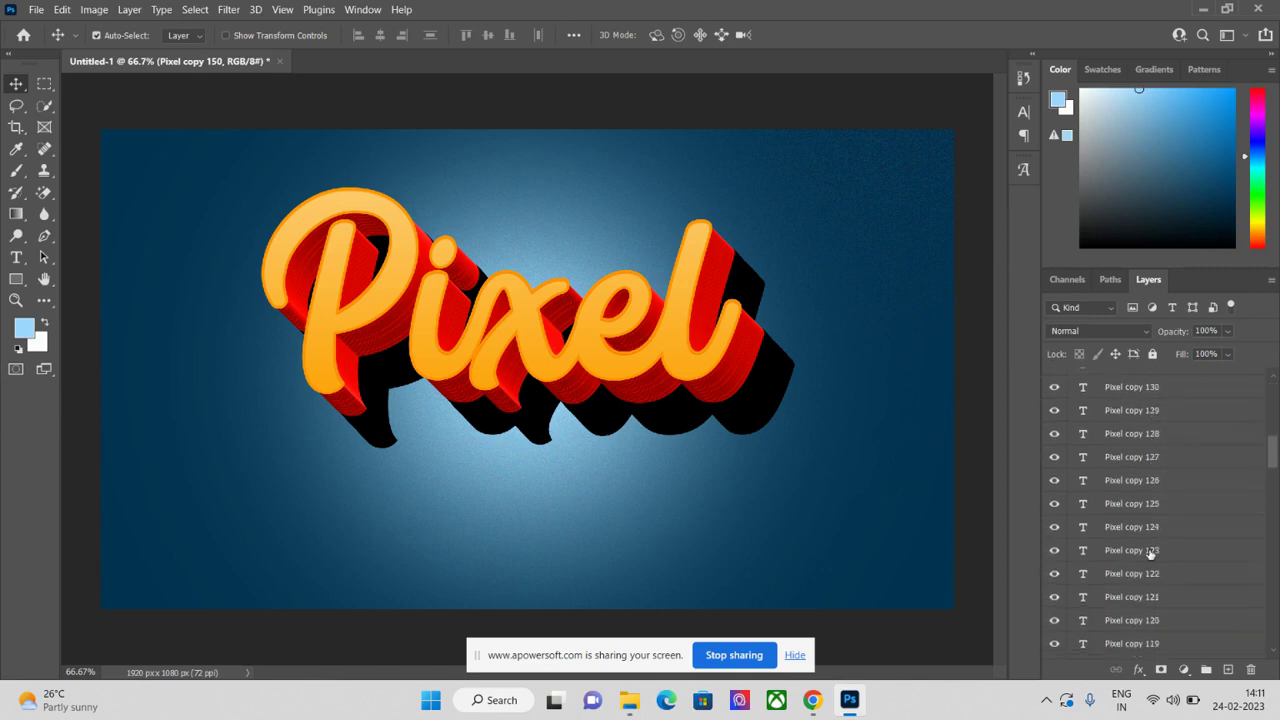
pyautogui.scroll(-4, 1152, 557)
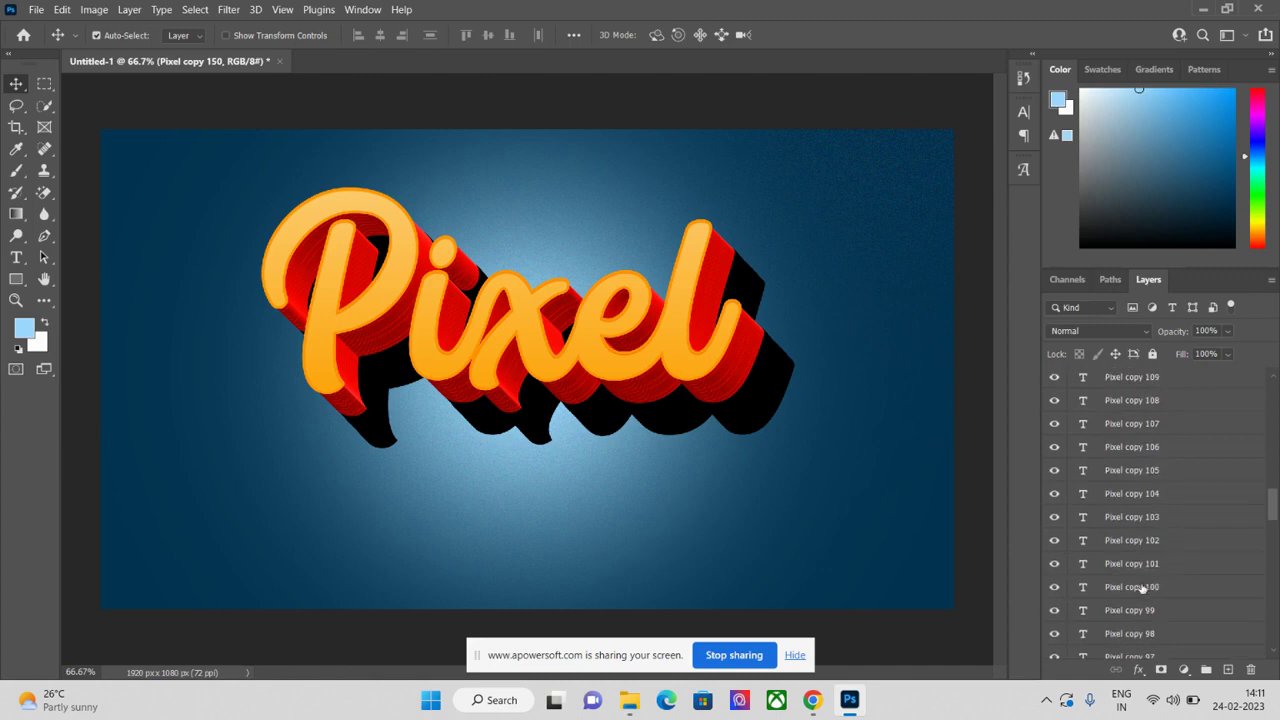
pyautogui.keyDown('shift'); pyautogui.click(1138, 591); pyautogui.keyUp('shift')
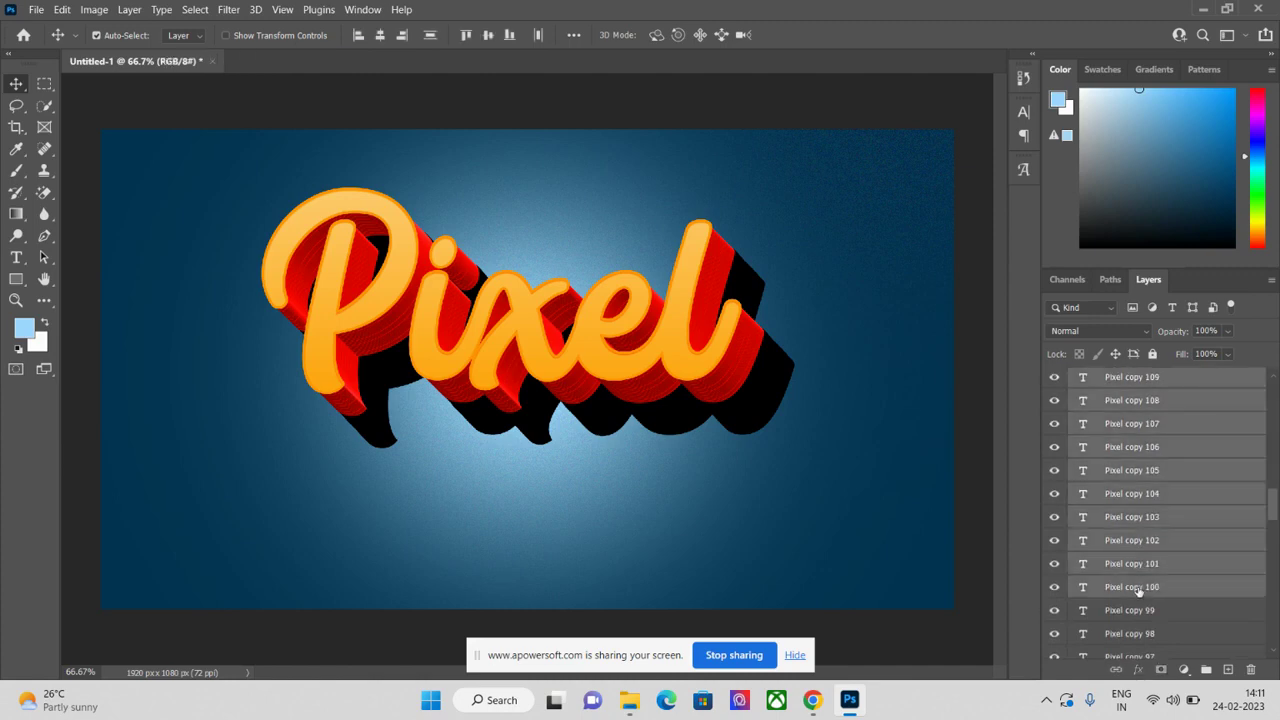
pyautogui.scroll(4, 1157, 514)
pyautogui.scroll(9, 1160, 536)
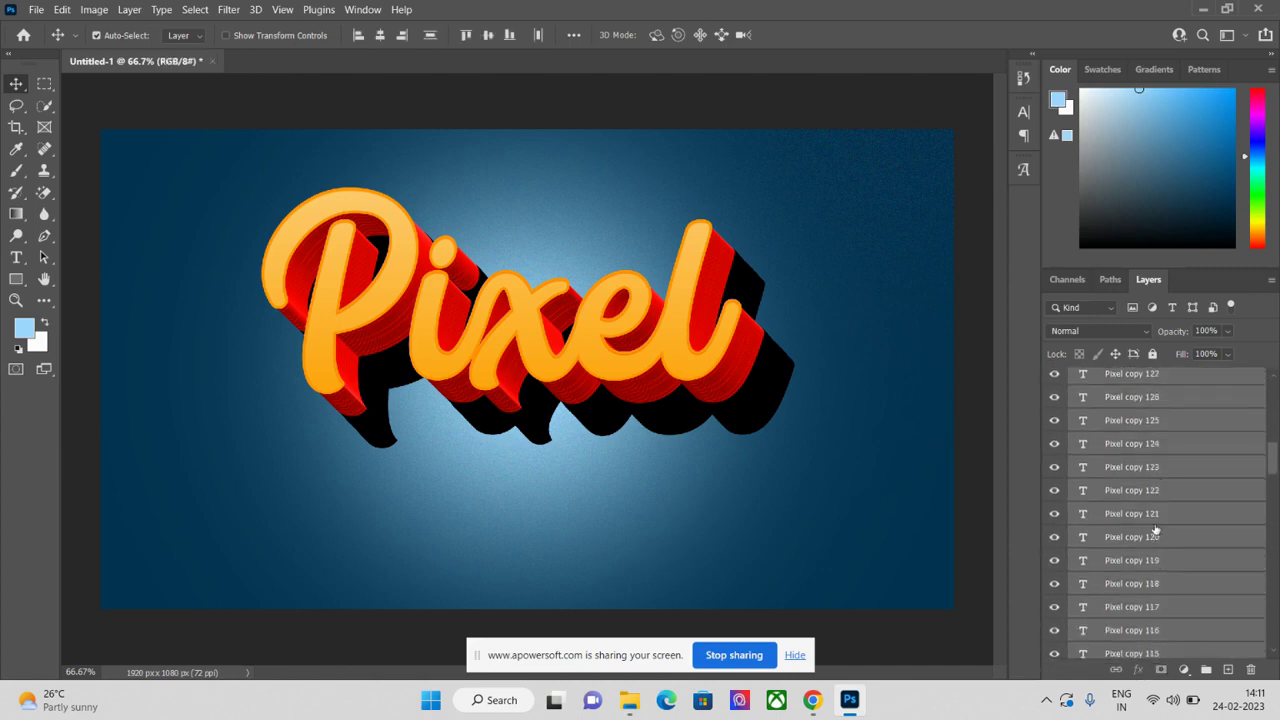
pyautogui.scroll(2, 1143, 512)
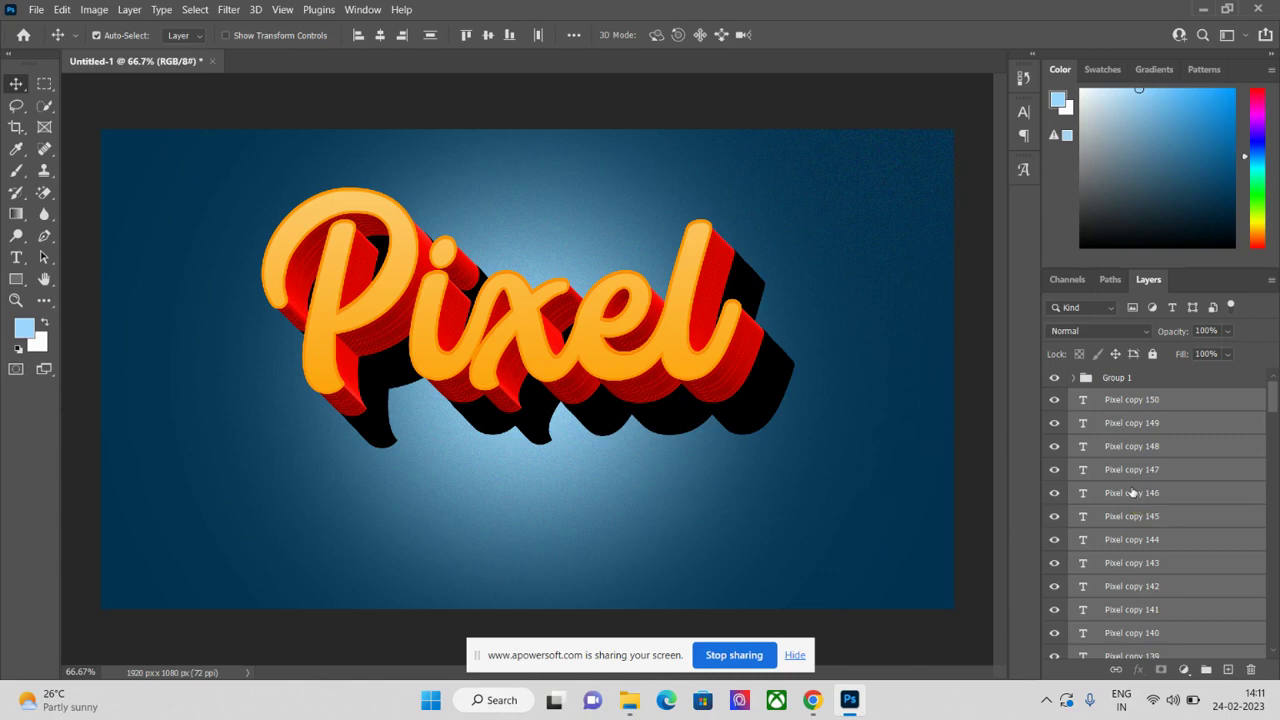
pyautogui.press('ctrl')
pyautogui.hotkey('ctrl', 'e')
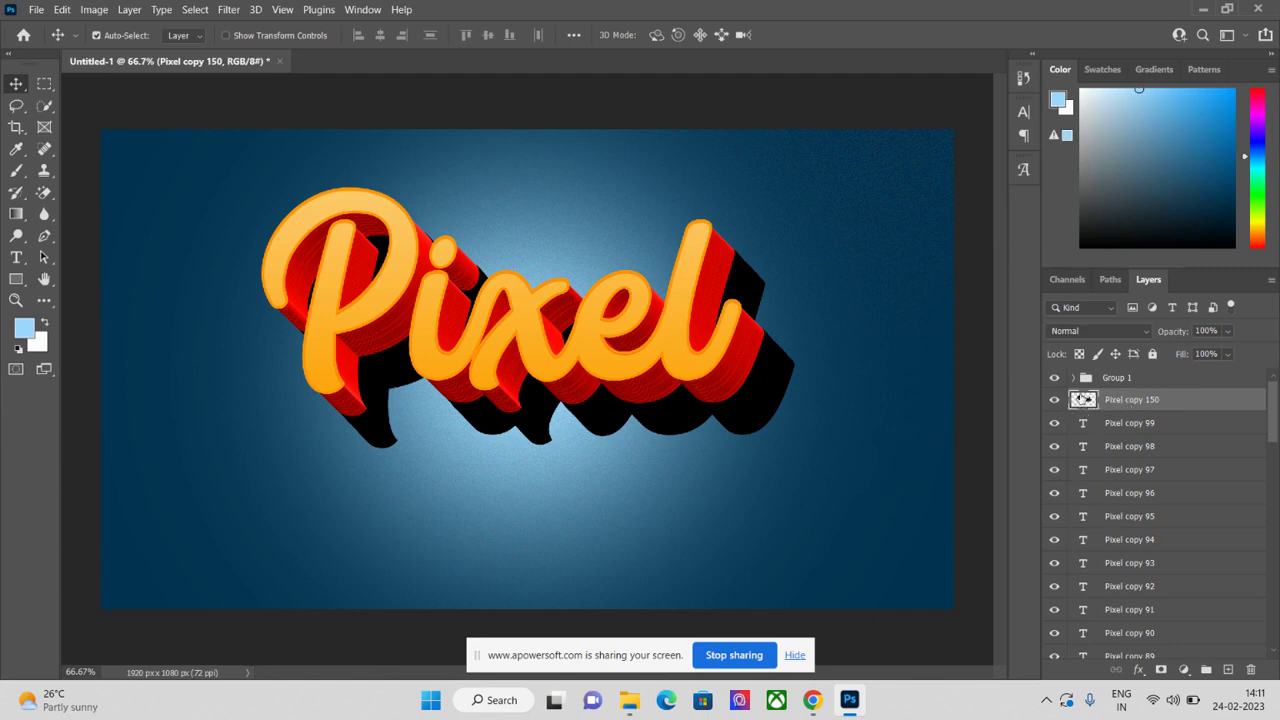
pyautogui.click(1054, 400)
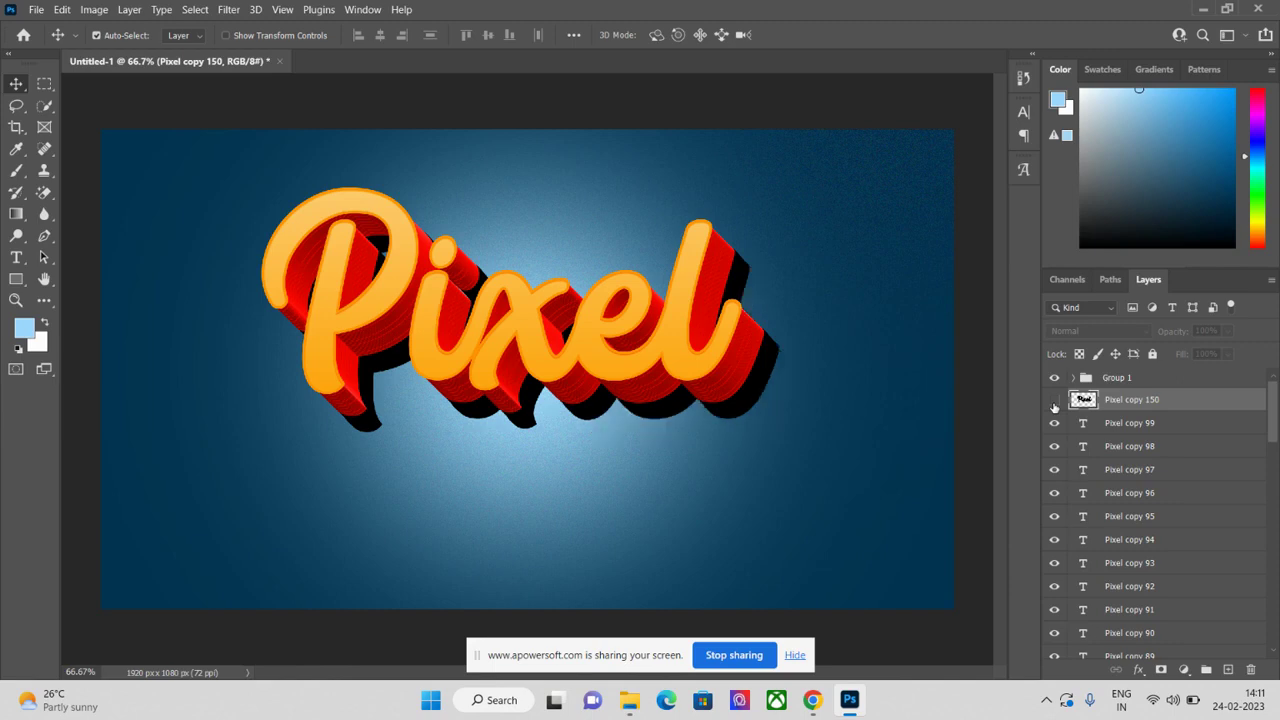
pyautogui.click(1054, 401)
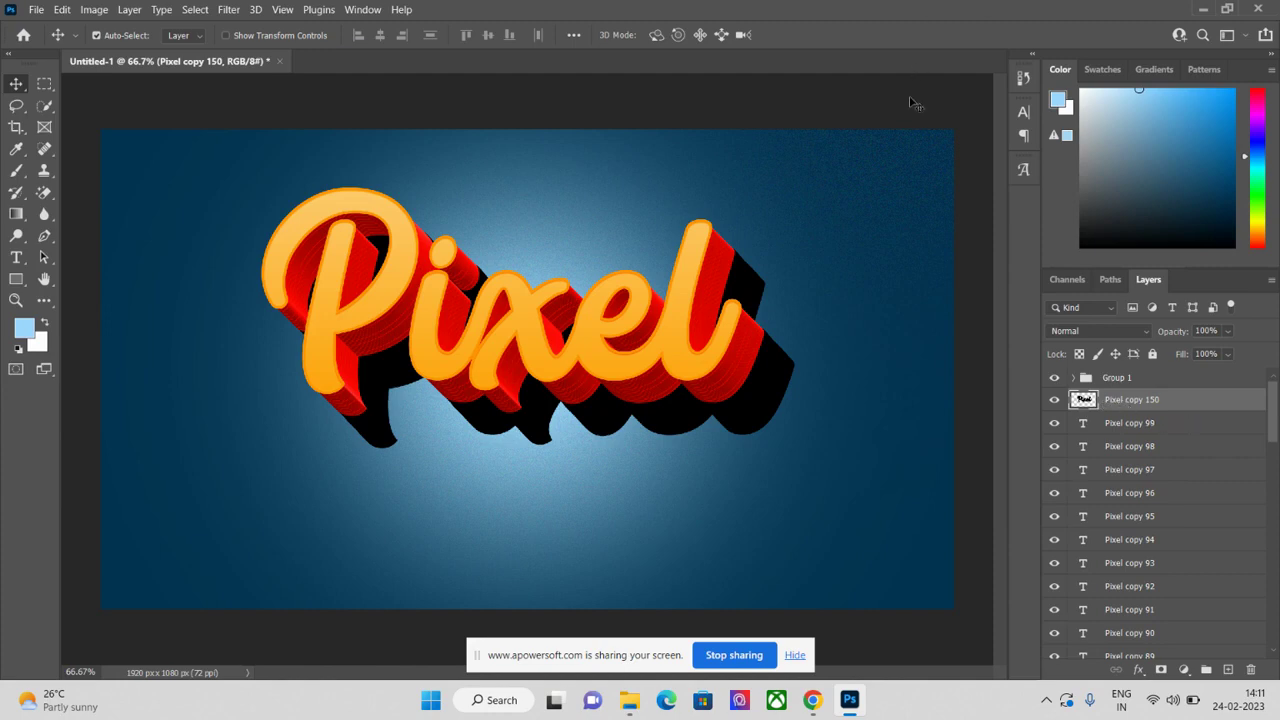
# Apply a Motion Blur to the merged shadow layer with an angle of -45° and a distance of 60 pixels
pyautogui.click(222, 10)
pyautogui.moveTo(252, 210)
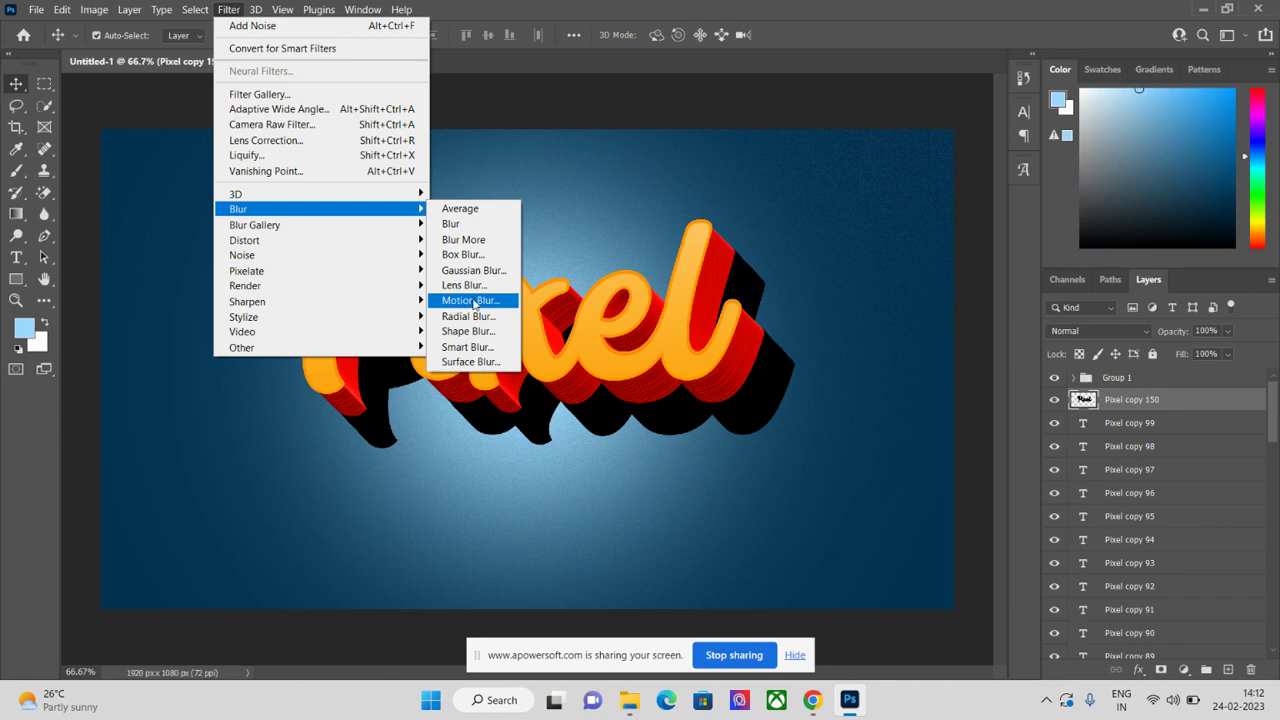
pyautogui.click(474, 301)
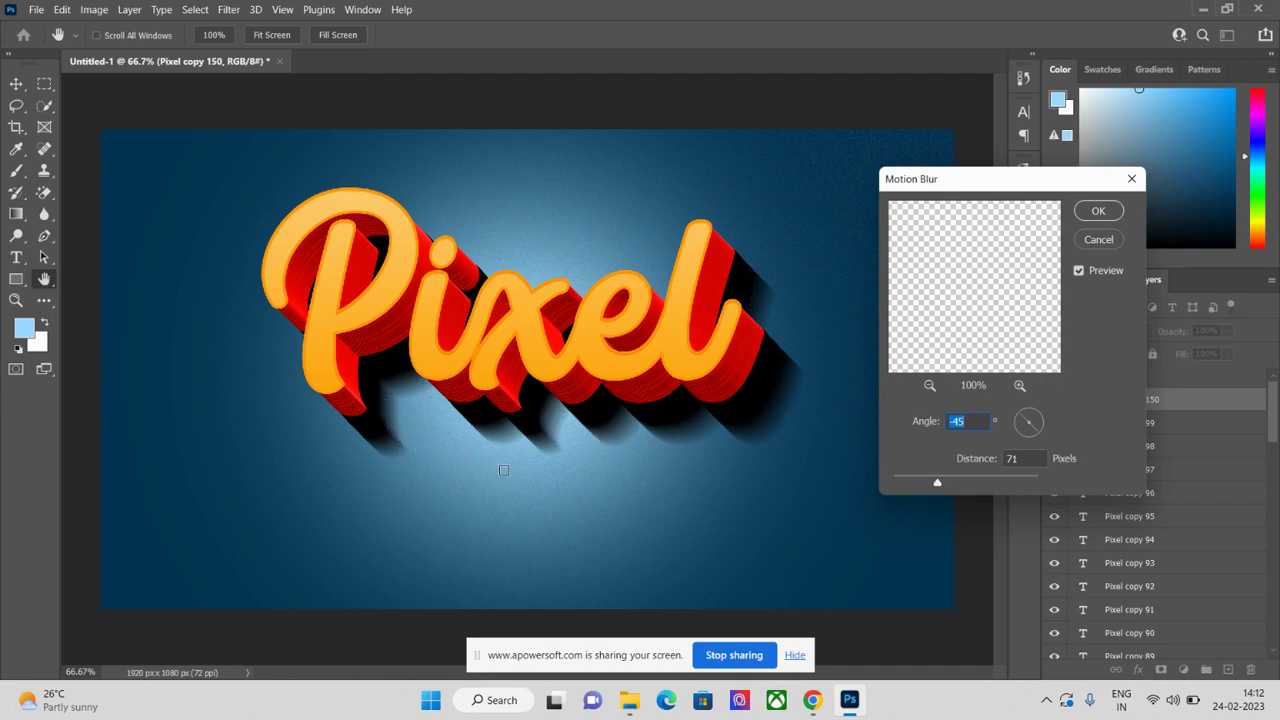
pyautogui.moveTo(968, 262); pyautogui.dragTo(966, 320)
pyautogui.moveTo(938, 485)
pyautogui.mouseDown()
pyautogui.moveTo(956, 486)
pyautogui.moveTo(926, 486)
pyautogui.mouseUp()
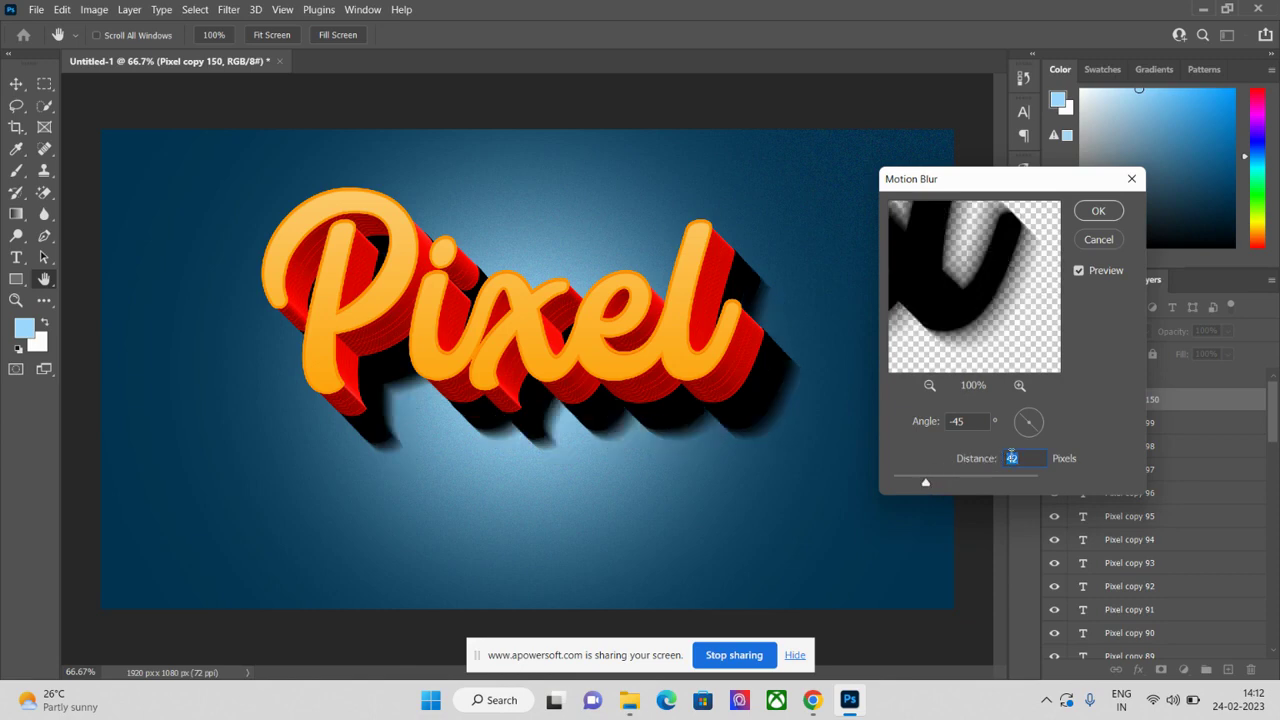
pyautogui.write('45')
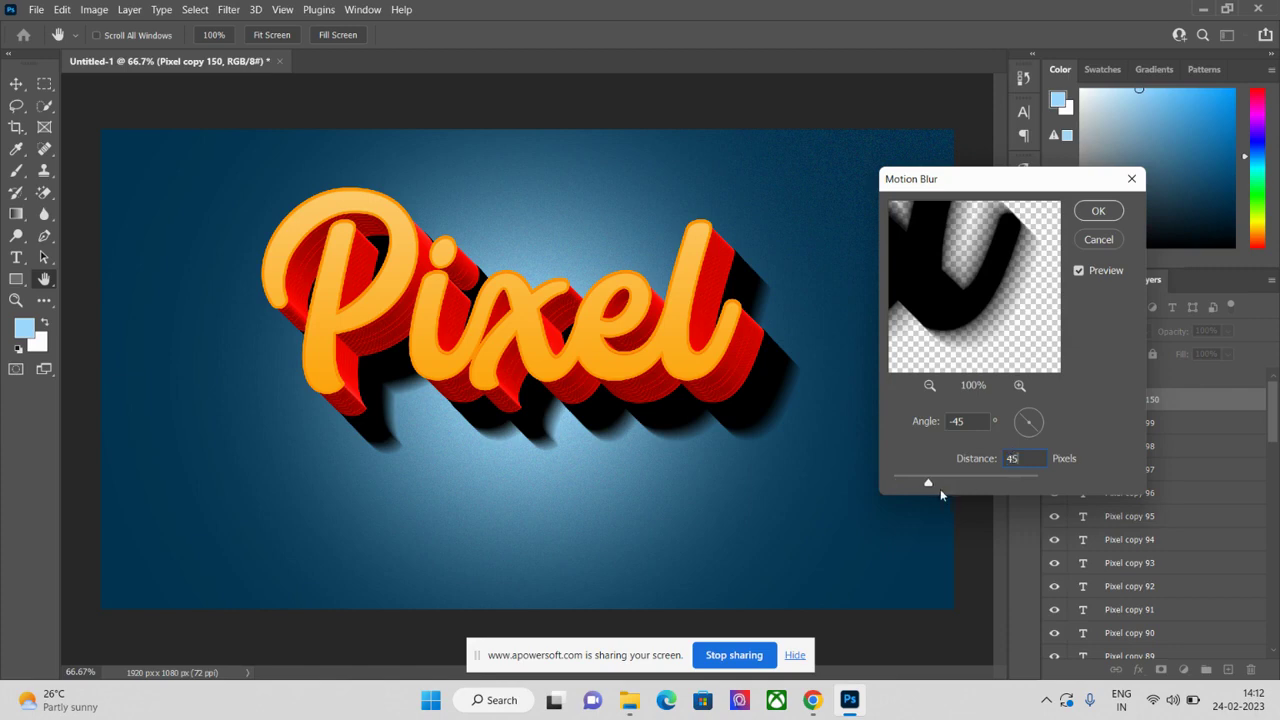
pyautogui.write('6')
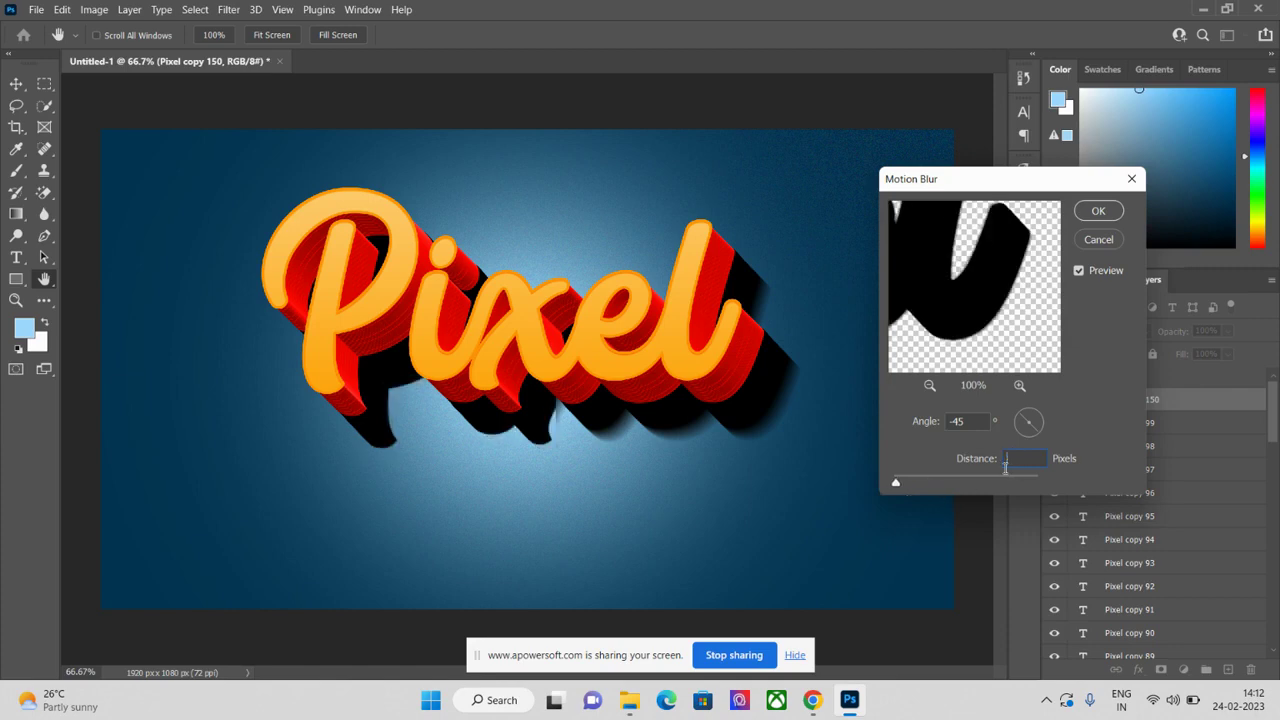
pyautogui.write('0')
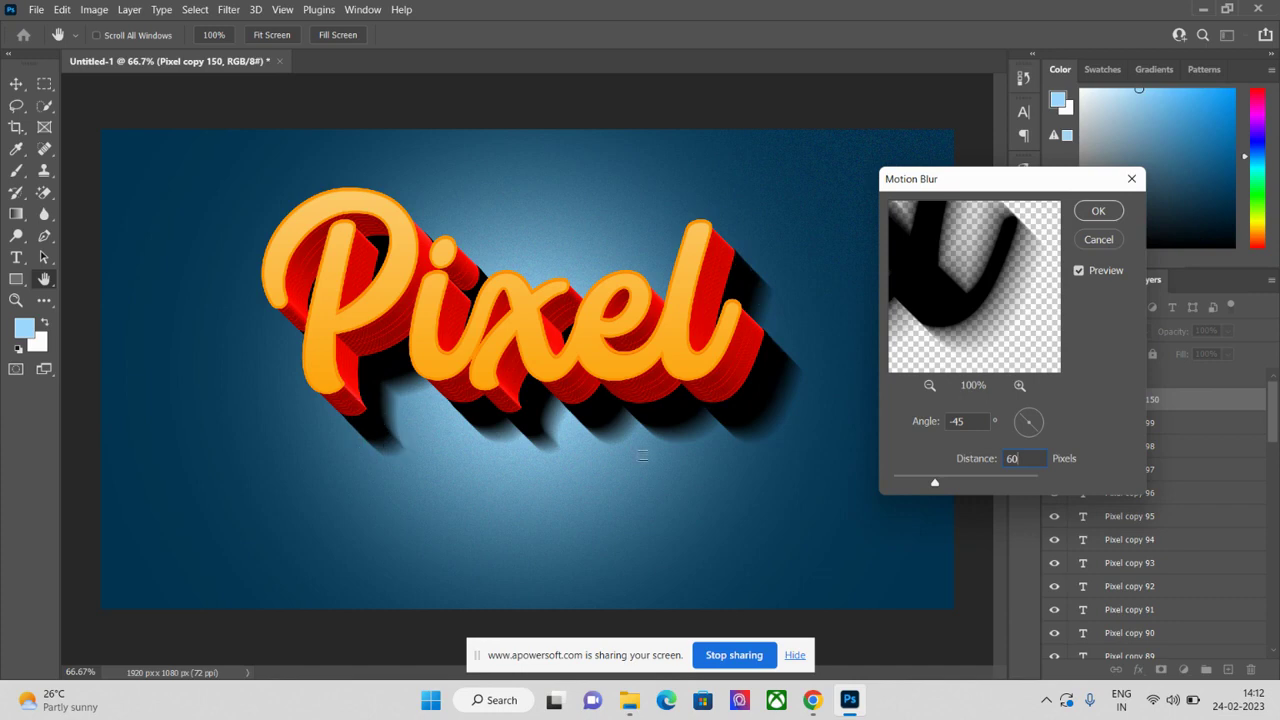
pyautogui.click(1093, 216)
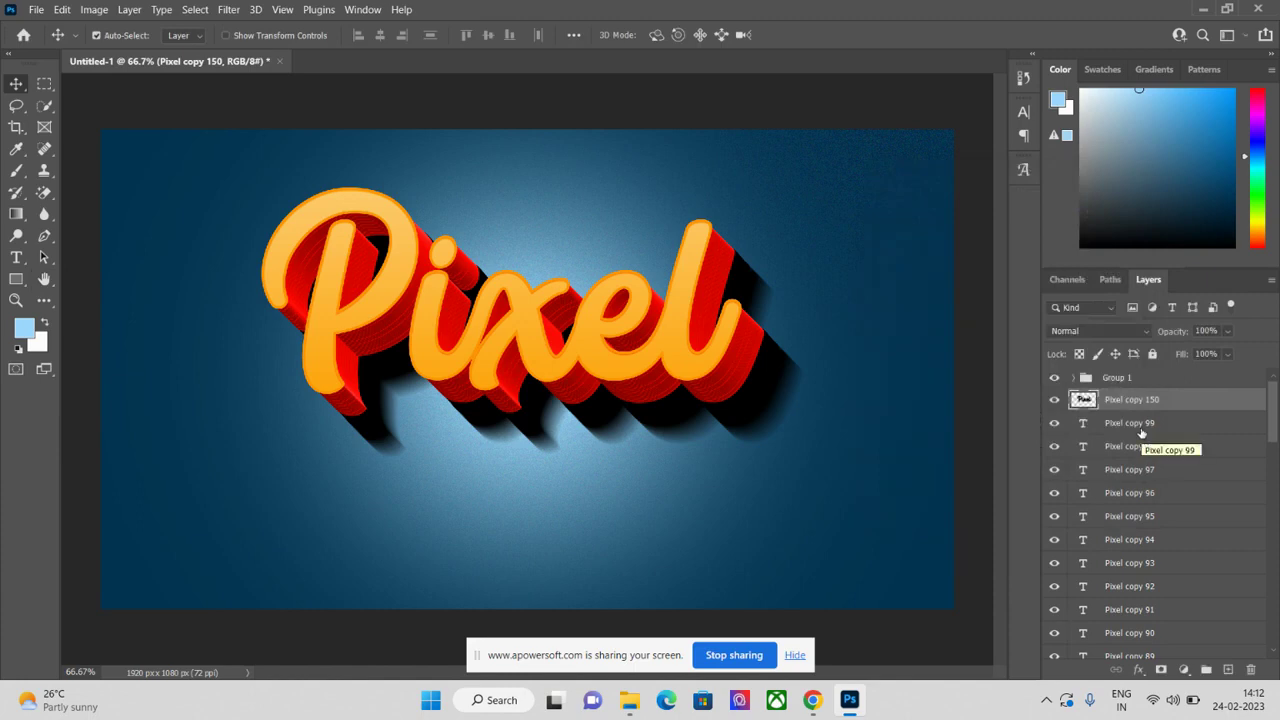
# Group the remaining black shadow text layers from Pixel copy 99 down to the original Pixel layer
pyautogui.click(1143, 426)
pyautogui.scroll(-4, 1160, 520)
pyautogui.scroll(-10, 1164, 550)
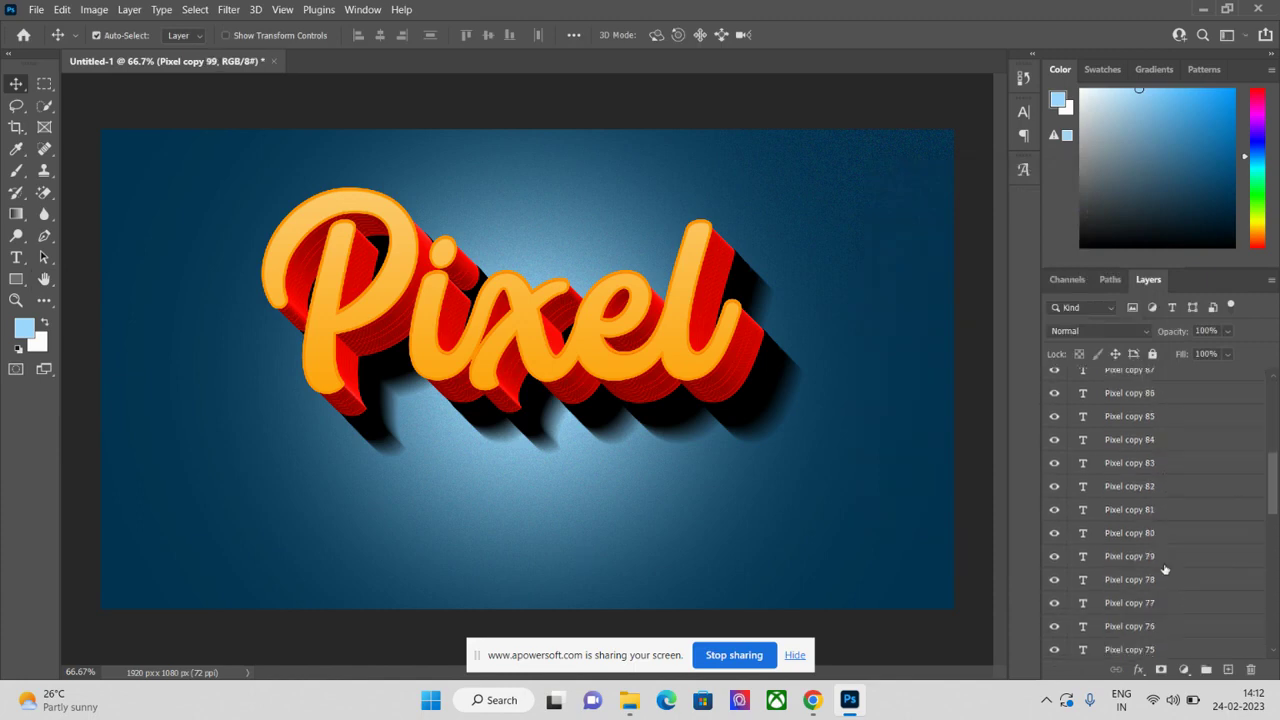
pyautogui.scroll(-5, 1141, 524)
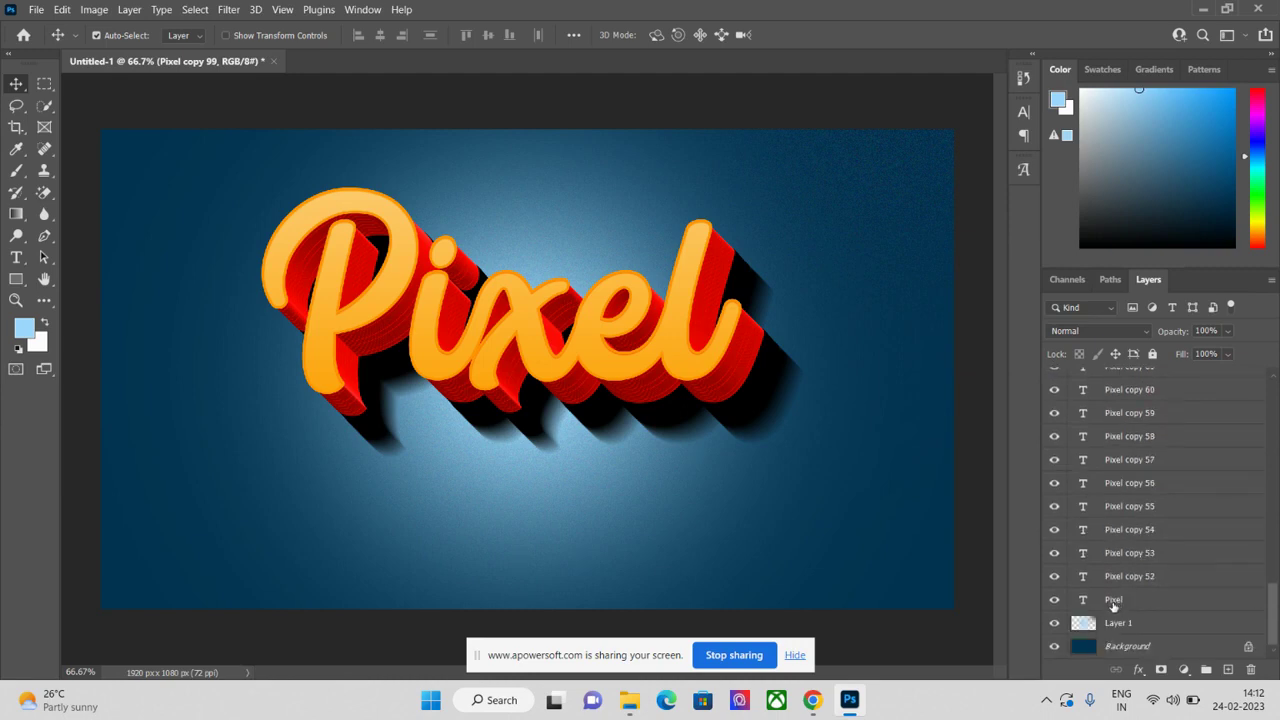
pyautogui.keyDown('shift'); pyautogui.click(1130, 602); pyautogui.keyUp('shift')
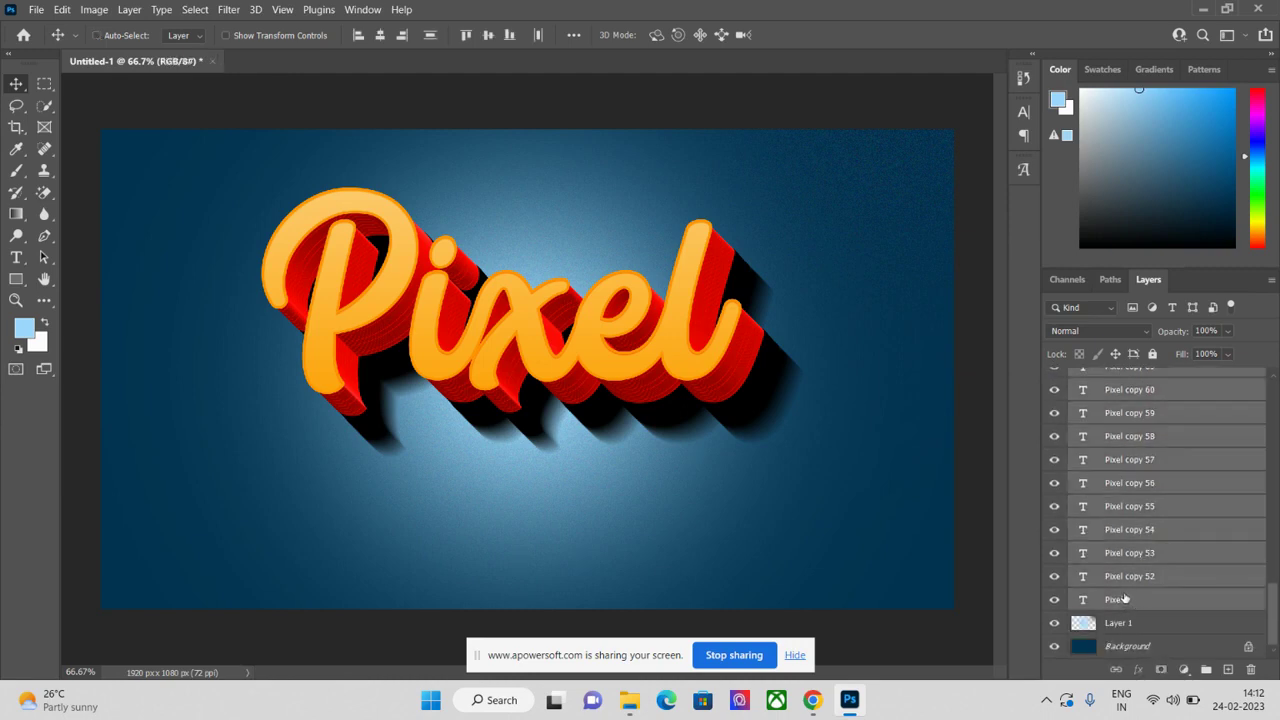
pyautogui.hotkey('ctrl', 'g')
pyautogui.press('ctrl')
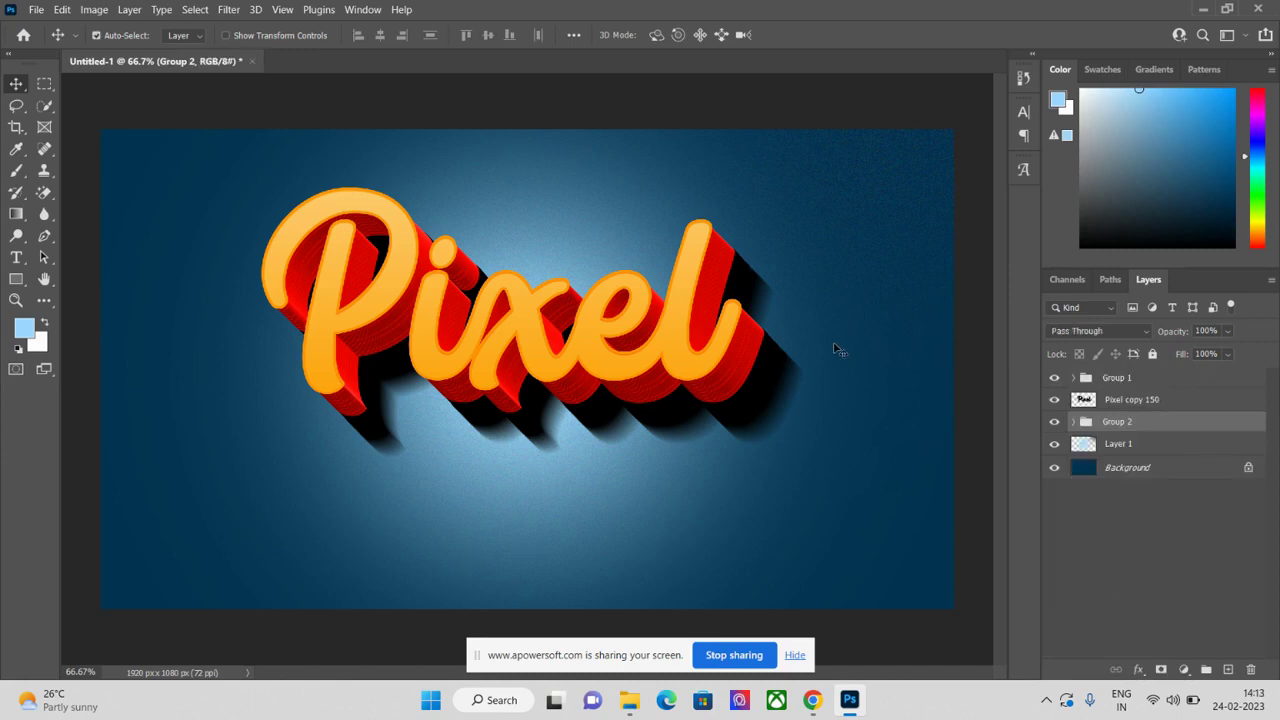